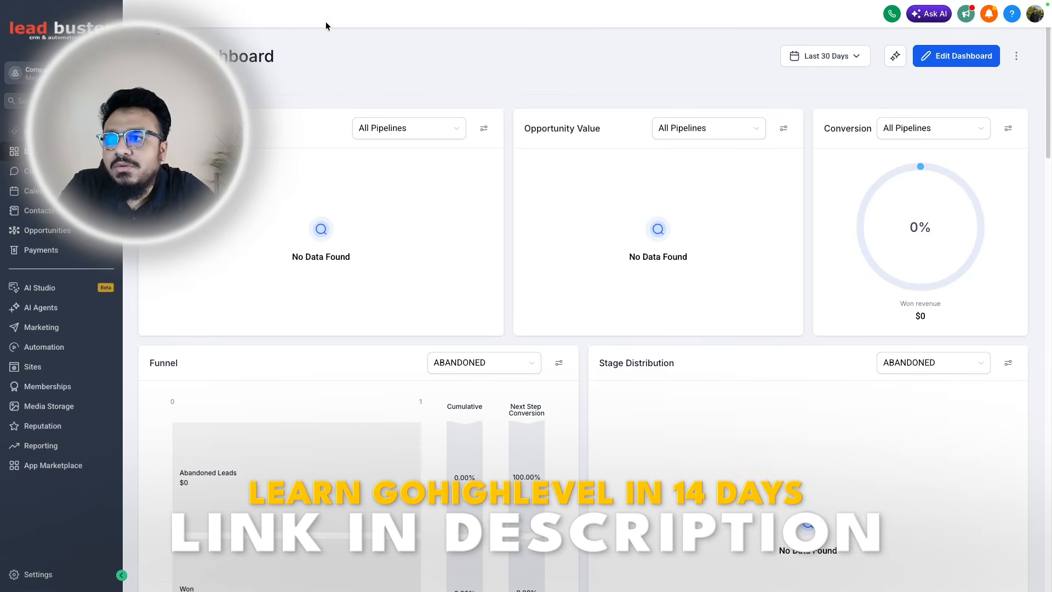
# - Switch to the roofing survey outline in Google Docs and review the title, opening question and its answer options
pyautogui.moveTo(291, 1)
pyautogui.click(132, 28)
pyautogui.scroll(-1, 426, 353)
pyautogui.scroll(-5, 425, 352)
pyautogui.scroll(5, 426, 352)
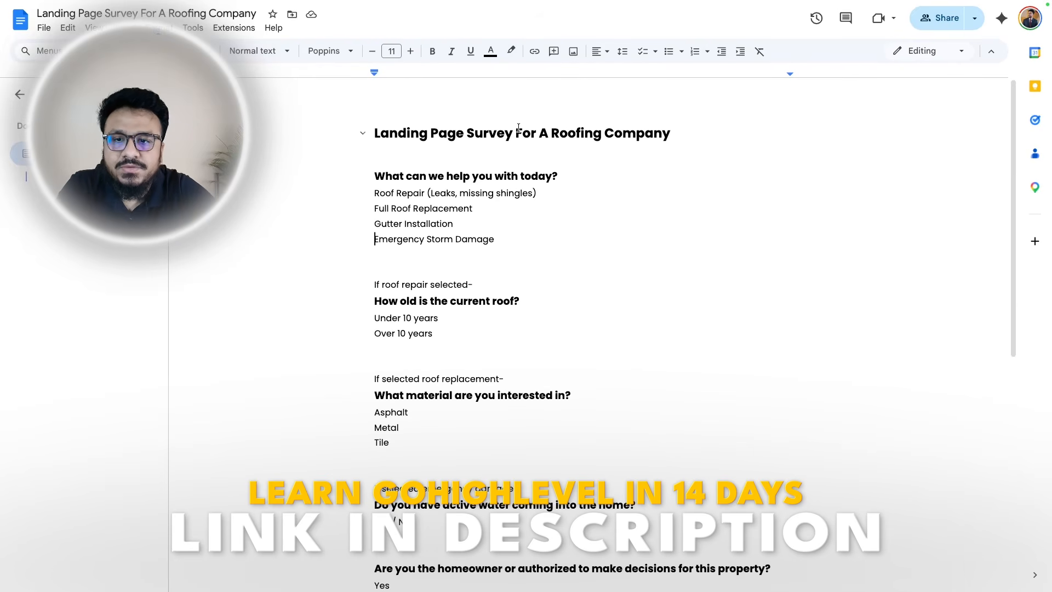
pyautogui.moveTo(463, 134); pyautogui.dragTo(372, 137)
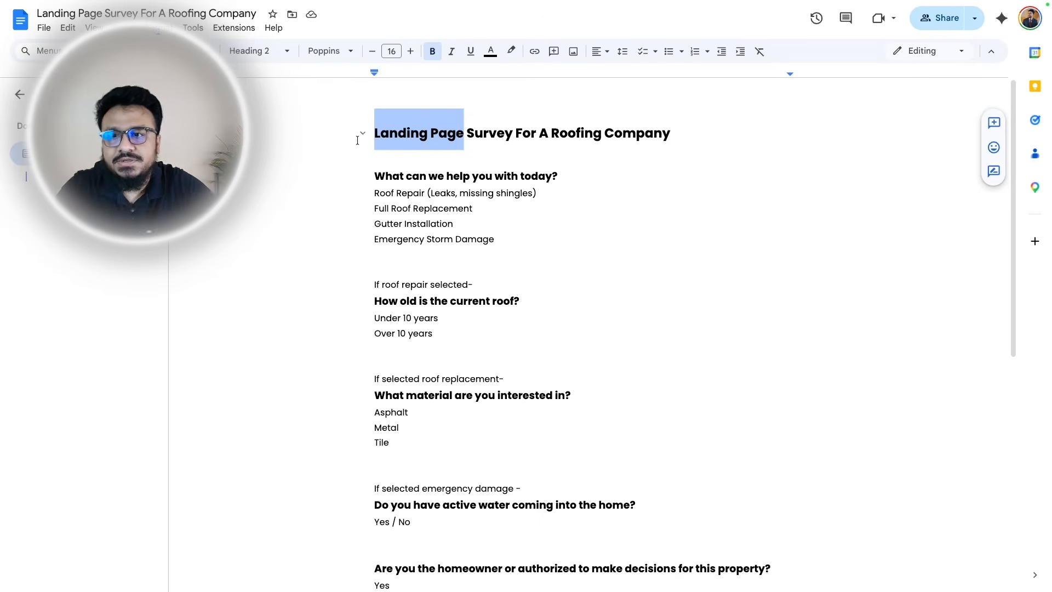
pyautogui.click(367, 180)
pyautogui.moveTo(367, 180); pyautogui.dragTo(564, 184)
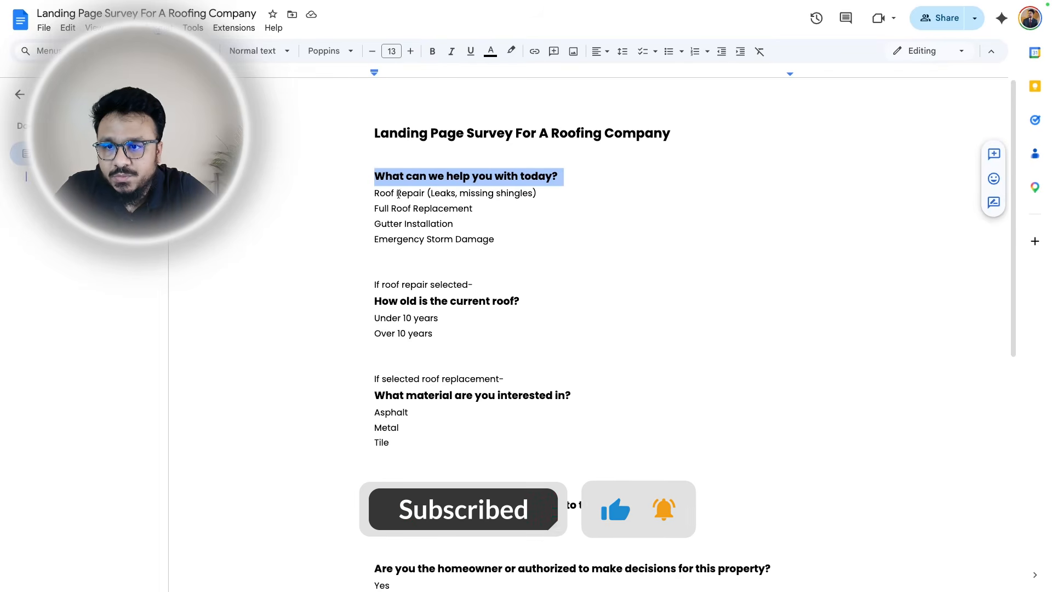
pyautogui.moveTo(374, 192); pyautogui.dragTo(374, 225)
pyautogui.click(425, 194)
pyautogui.moveTo(497, 239); pyautogui.dragTo(374, 239)
# - Review the conditional follow-up questions for roof repair and full roof replacement, comparing each with its triggering answer
pyautogui.scroll(-1, 405, 252)
pyautogui.tripleClick(438, 271)
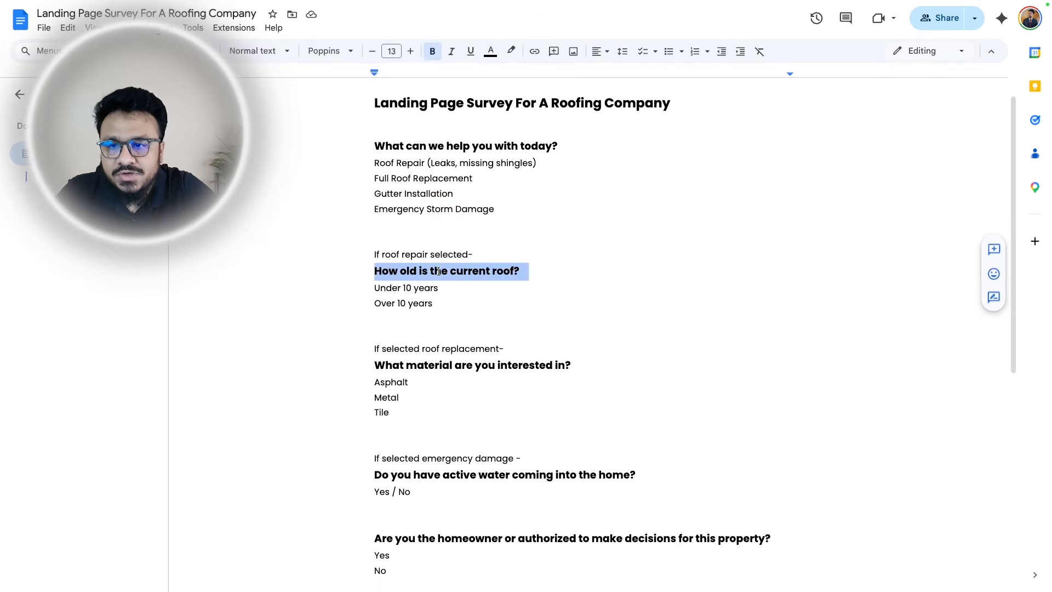
pyautogui.doubleClick(414, 254)
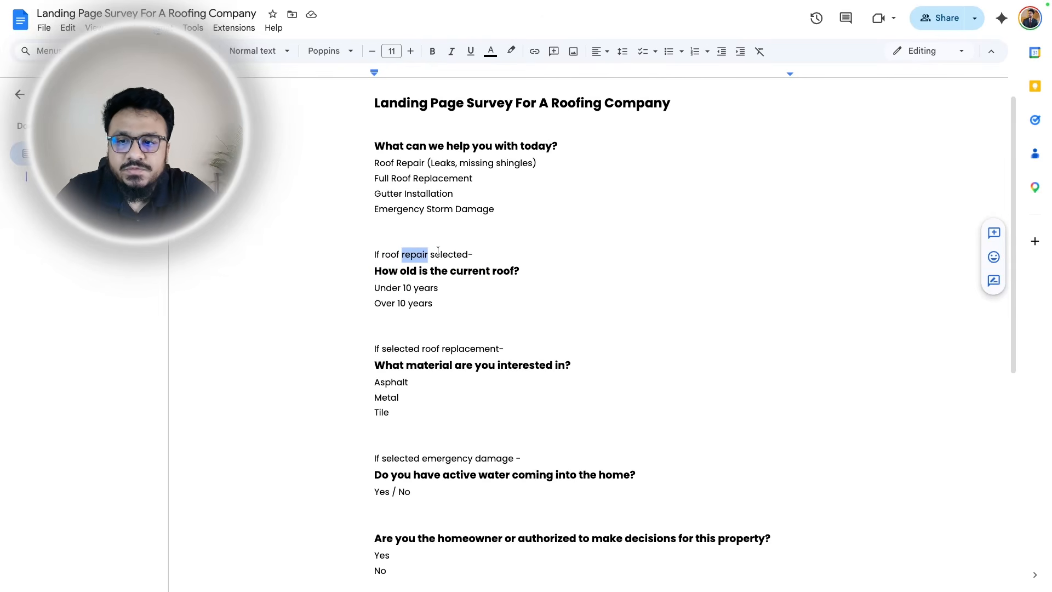
pyautogui.moveTo(377, 163); pyautogui.dragTo(423, 163)
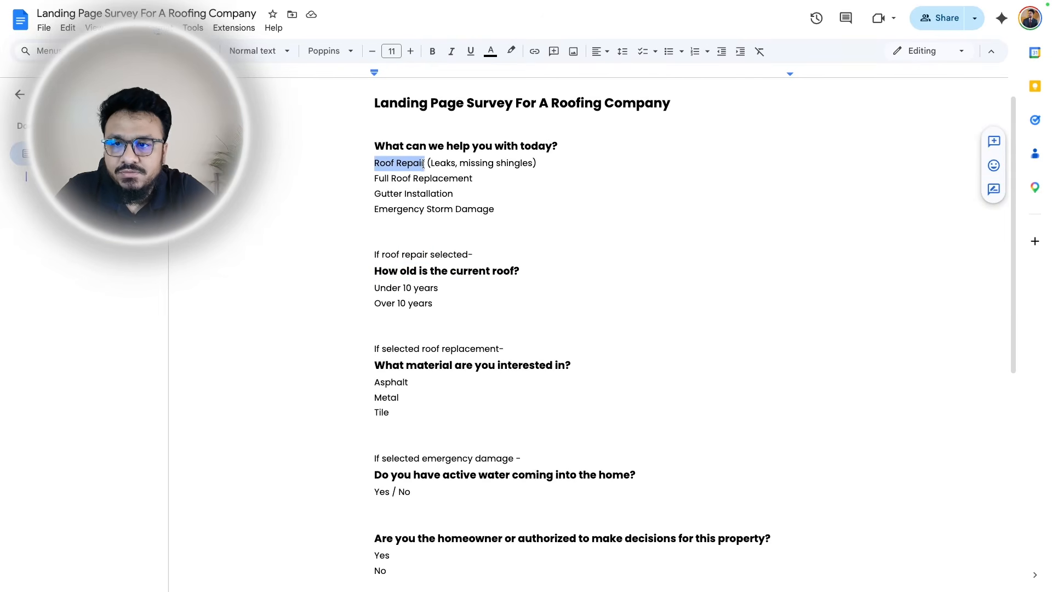
pyautogui.moveTo(375, 254); pyautogui.dragTo(441, 307)
pyautogui.click(419, 270)
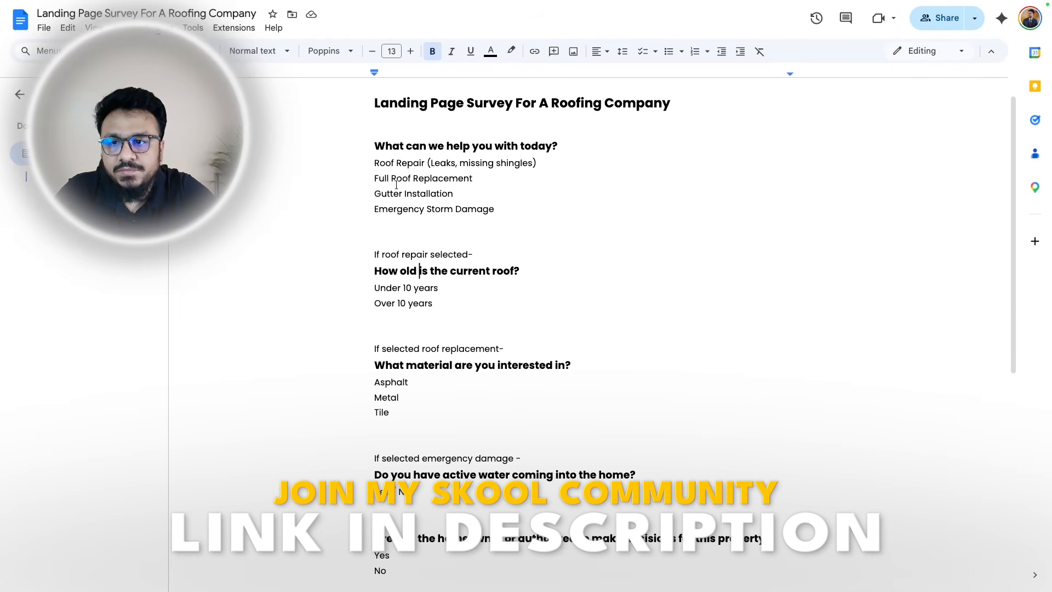
pyautogui.moveTo(374, 178); pyautogui.dragTo(472, 178)
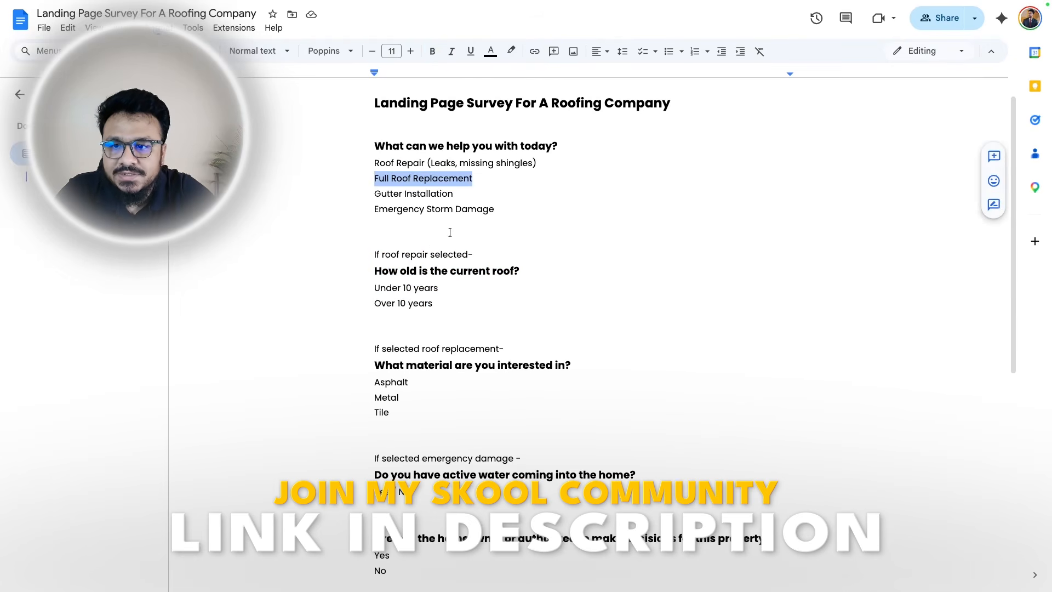
pyautogui.moveTo(370, 256); pyautogui.dragTo(571, 308)
pyautogui.scroll(-1, 435, 304)
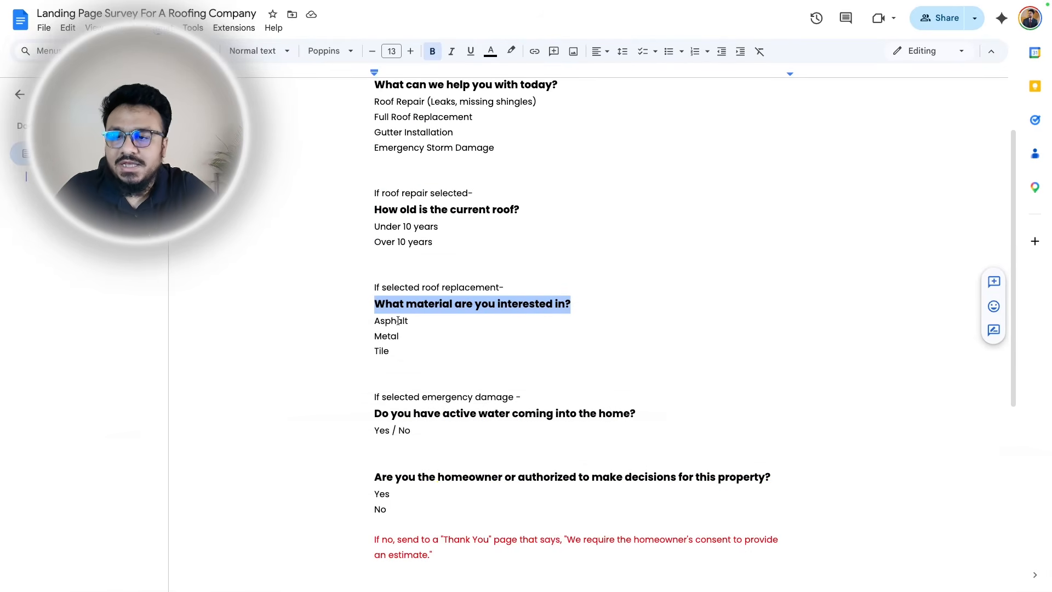
pyautogui.scroll(2, 448, 227)
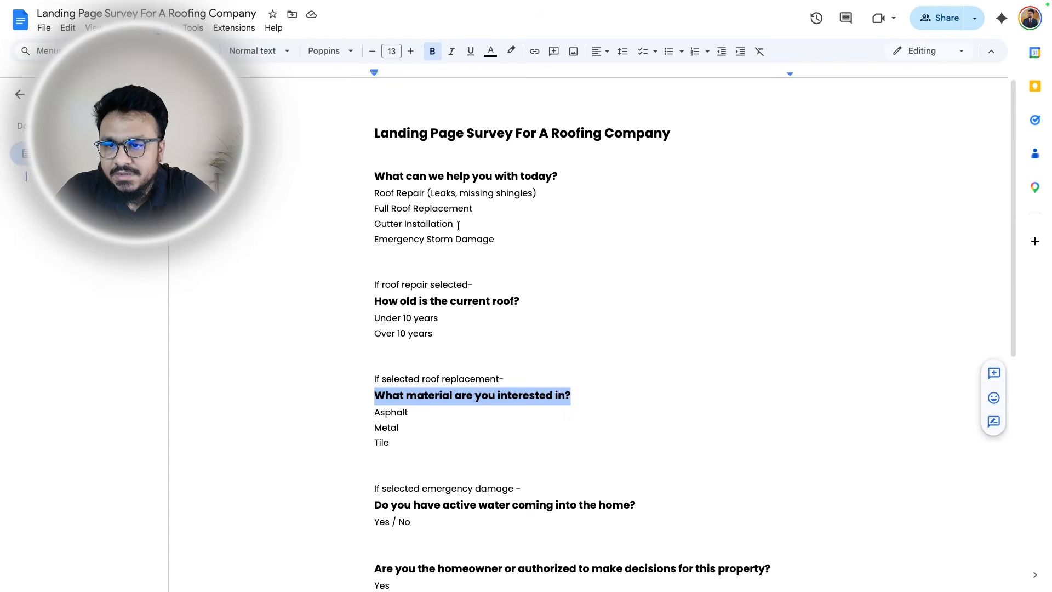
# - Review the Gutter Installation option against the conditional questions, and examine the follow-up question for emergency damage
pyautogui.moveTo(458, 226); pyautogui.dragTo(337, 221)
pyautogui.scroll(-2, 392, 472)
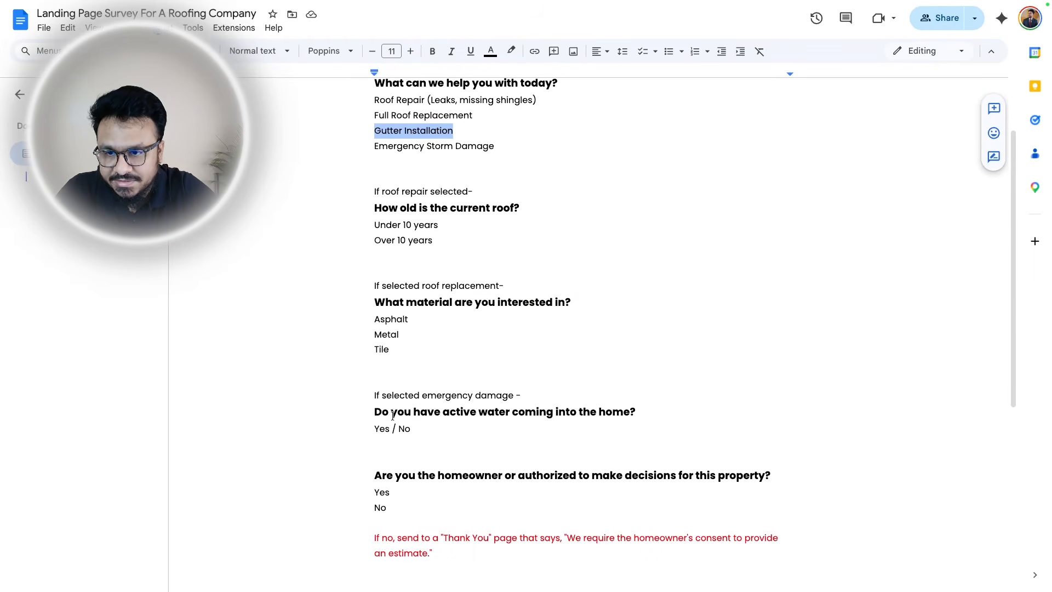
pyautogui.moveTo(383, 194); pyautogui.dragTo(413, 246)
pyautogui.moveTo(395, 351); pyautogui.dragTo(351, 288)
pyautogui.scroll(-1, 350, 287)
pyautogui.moveTo(373, 376); pyautogui.dragTo(378, 426)
pyautogui.scroll(-1, 428, 193)
pyautogui.scroll(3, 433, 214)
pyautogui.scroll(-2, 439, 232)
pyautogui.scroll(-2, 431, 250)
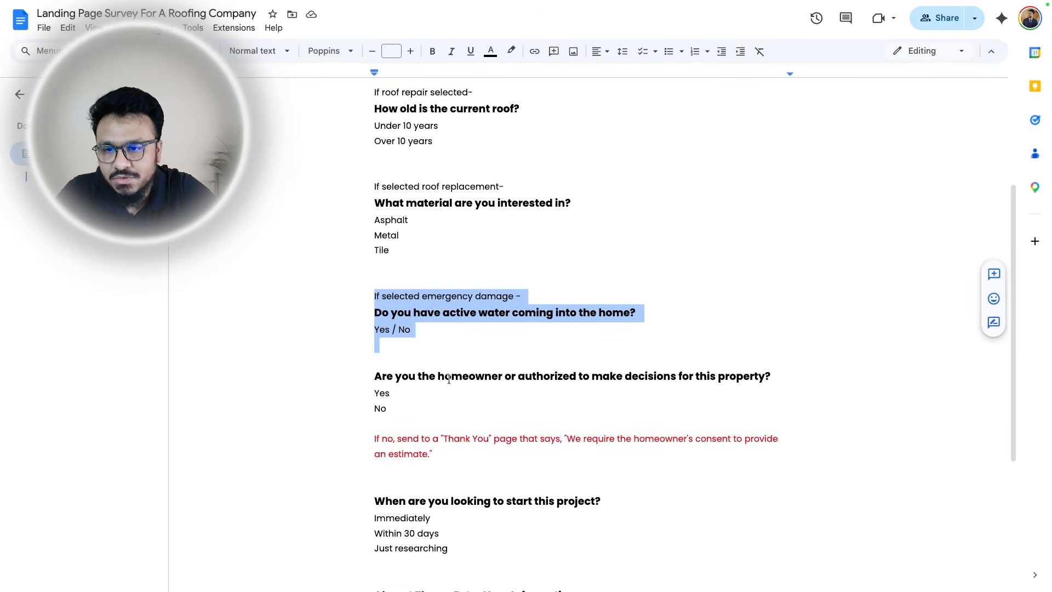
# - Review the homeowner authorization question with its disqualification rule, the project start question and the closing contact information section
pyautogui.moveTo(374, 375); pyautogui.dragTo(389, 404)
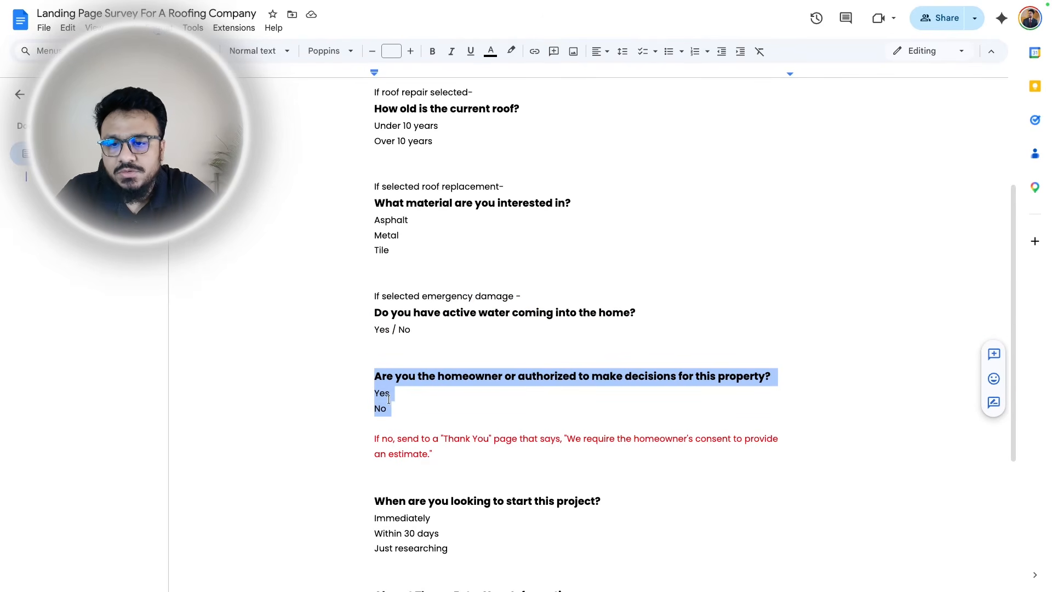
pyautogui.scroll(2, 388, 395)
pyautogui.scroll(-3, 399, 382)
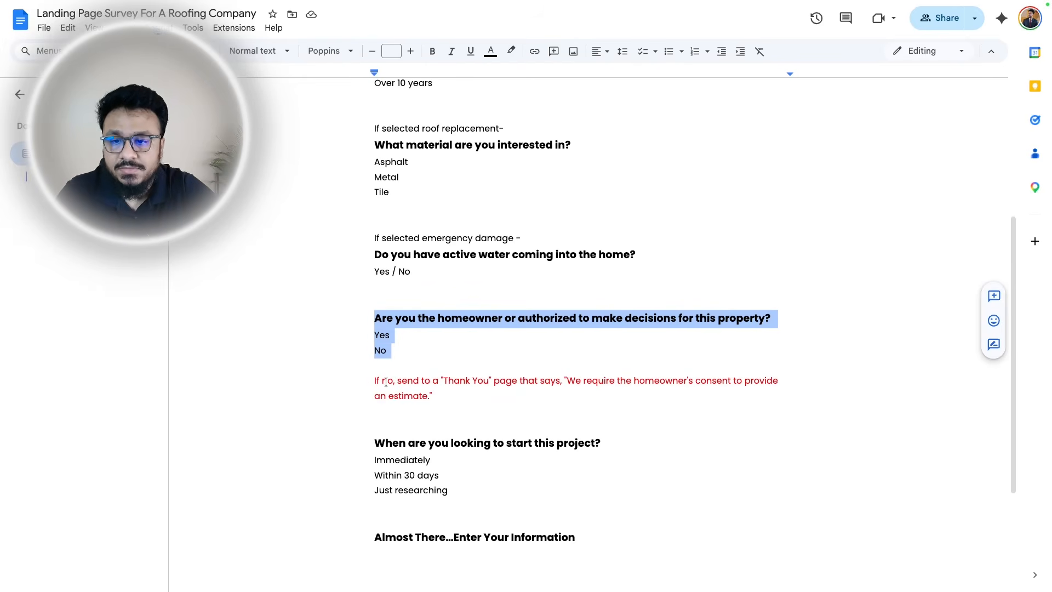
pyautogui.moveTo(385, 379); pyautogui.dragTo(431, 399)
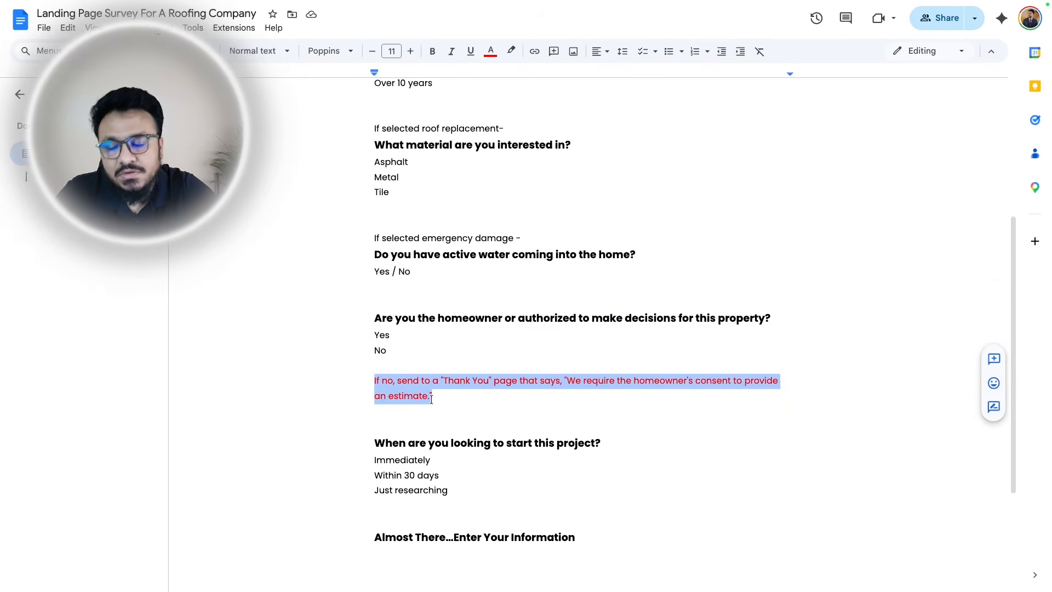
pyautogui.click(506, 389)
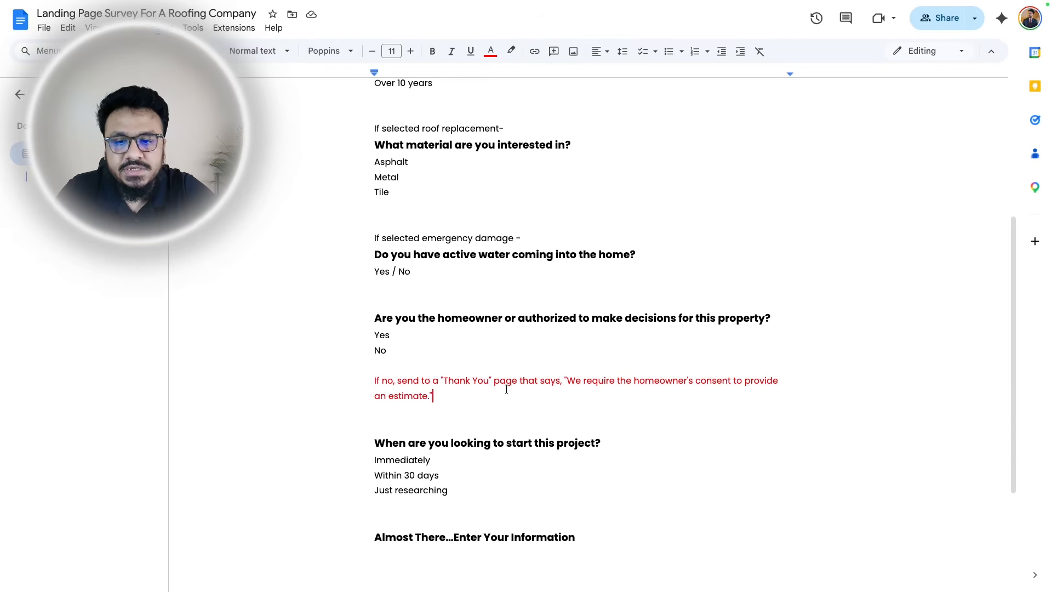
pyautogui.scroll(-1, 506, 389)
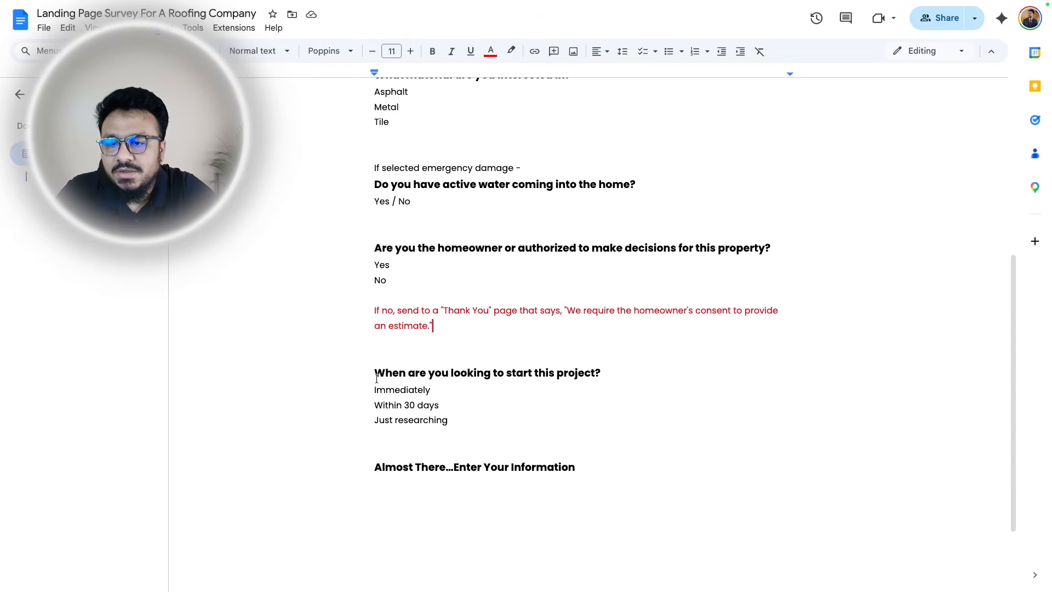
pyautogui.moveTo(374, 372); pyautogui.dragTo(451, 421)
pyautogui.moveTo(374, 469); pyautogui.dragTo(615, 464)
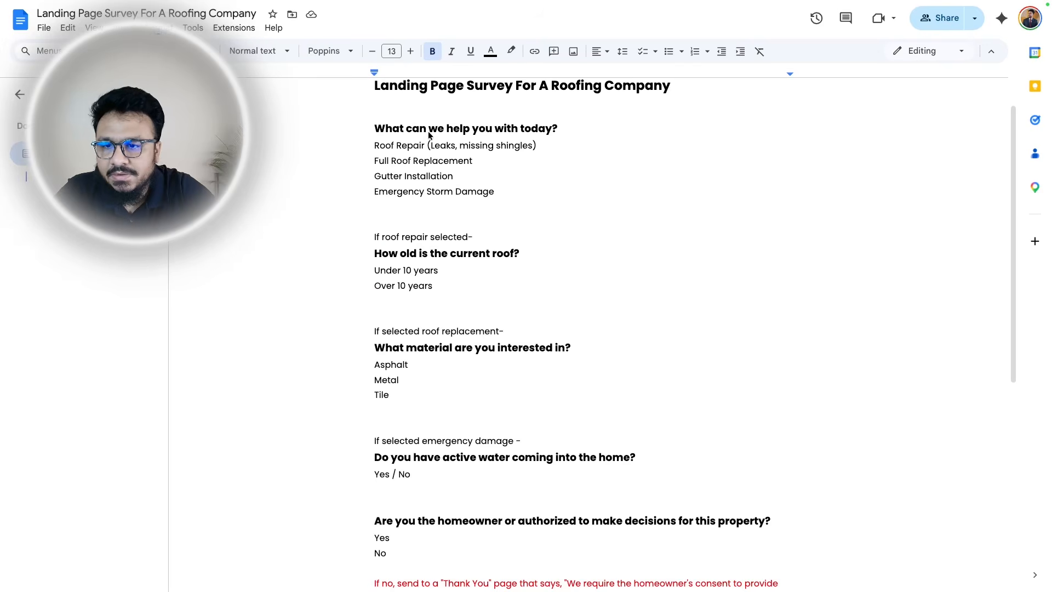
pyautogui.scroll(1, 404, 155)
# - Switch back to Lead Buster and create a new survey from scratch in the survey builder
pyautogui.moveTo(146, 2)
pyautogui.click(211, 28)
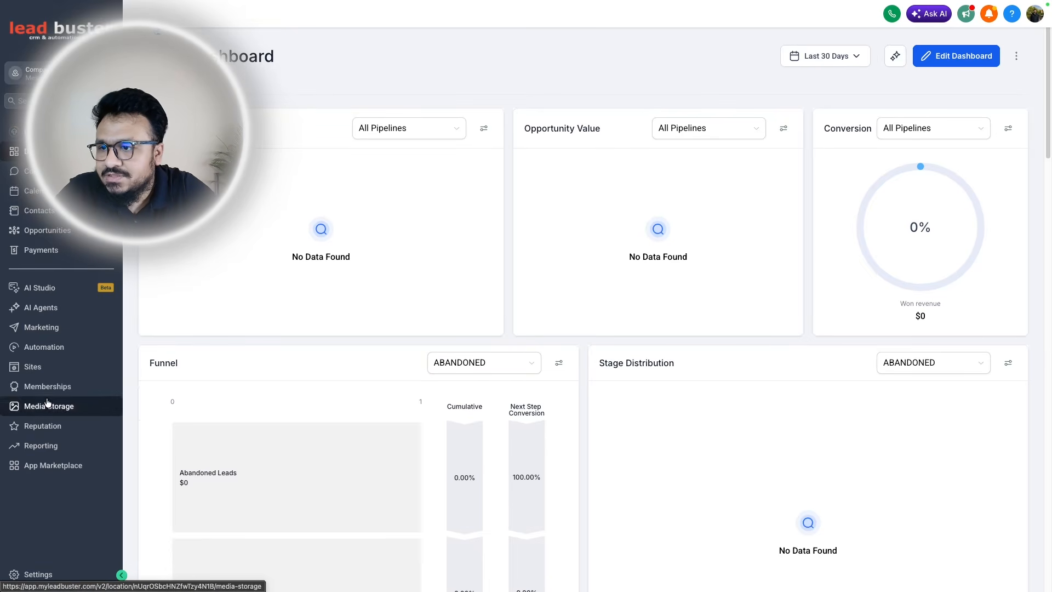
pyautogui.click(41, 372)
pyautogui.moveTo(592, 36)
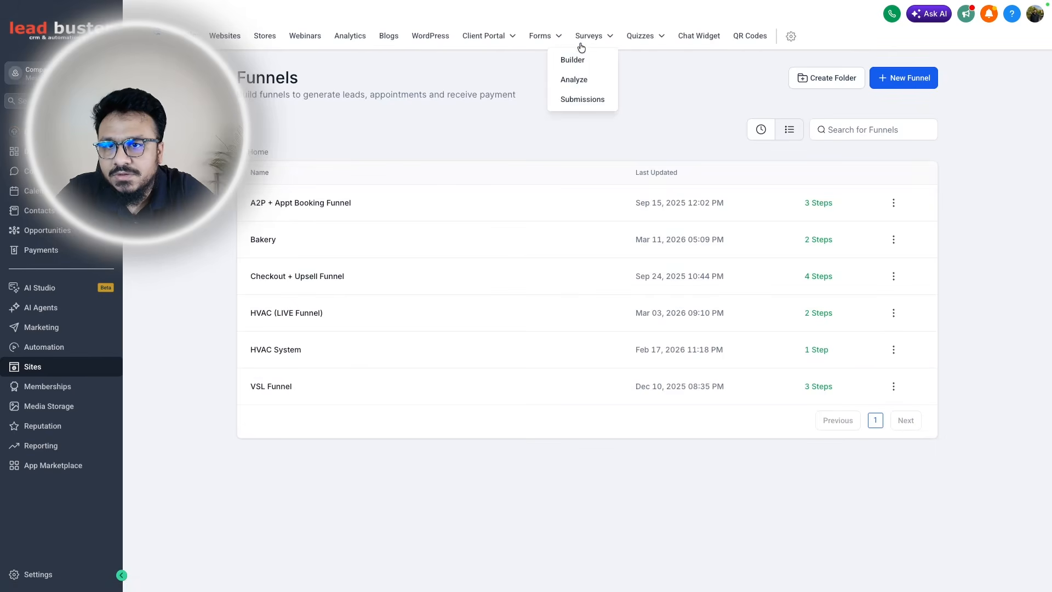
pyautogui.click(578, 69)
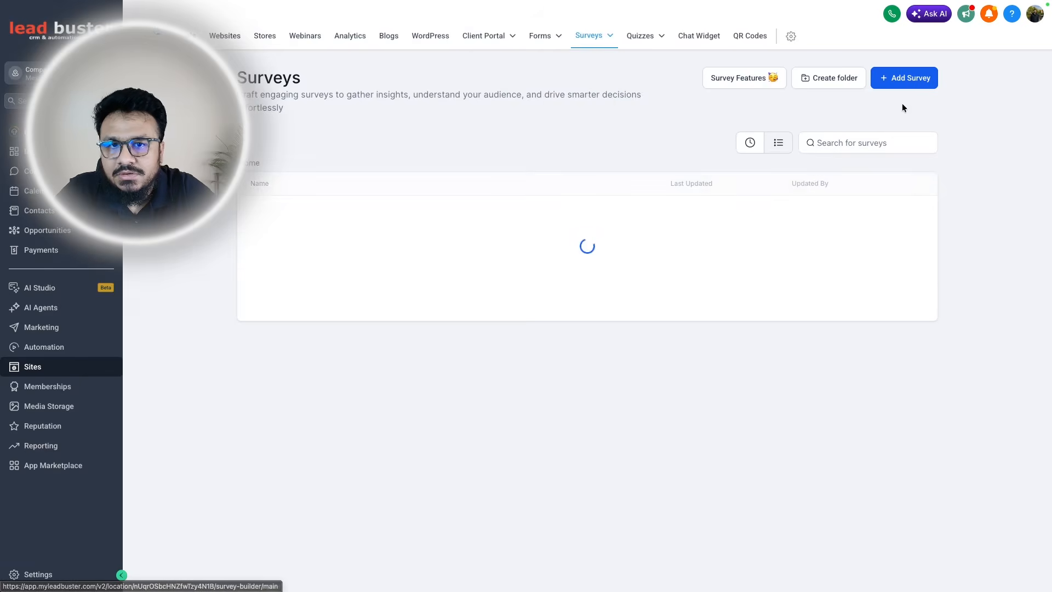
pyautogui.click(904, 82)
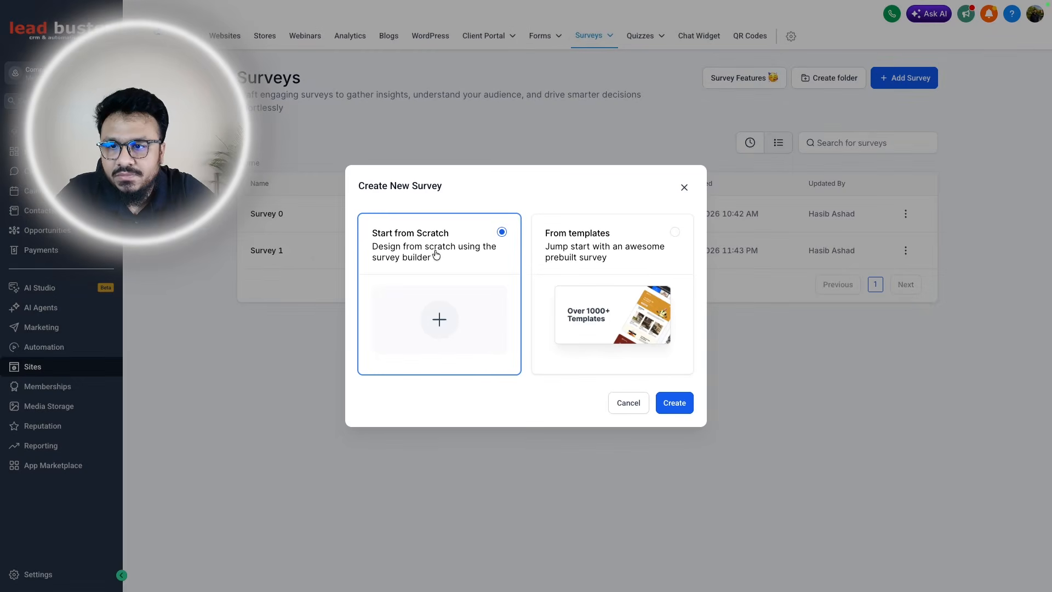
pyautogui.click(657, 402)
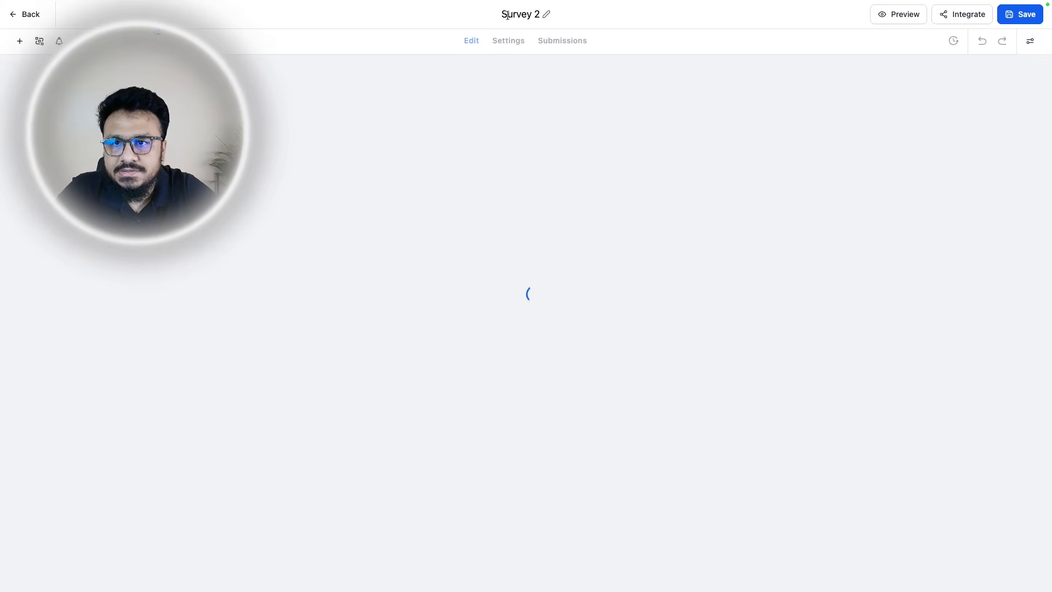
# - Rename the new survey as "Landing Page Survey - Roofing"
pyautogui.click(516, 18)
pyautogui.write('Landing')
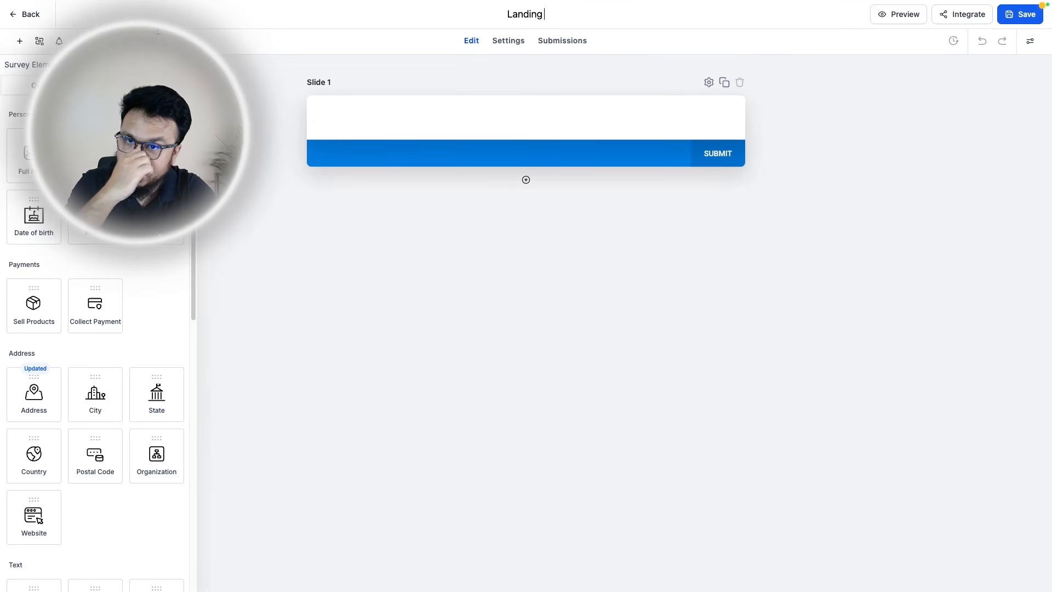
pyautogui.write(' Page Survey - R')
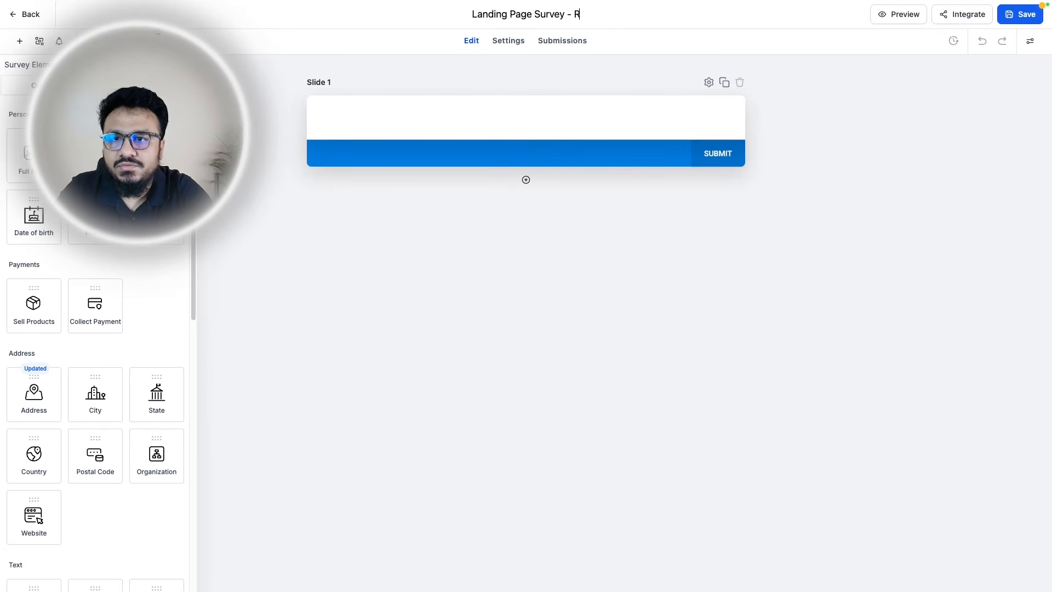
pyautogui.write('oofing')
pyautogui.click(457, 78)
# - Copy the question "What can we help you with today?" from the Google Docs survey outline
pyautogui.click(104, 18)
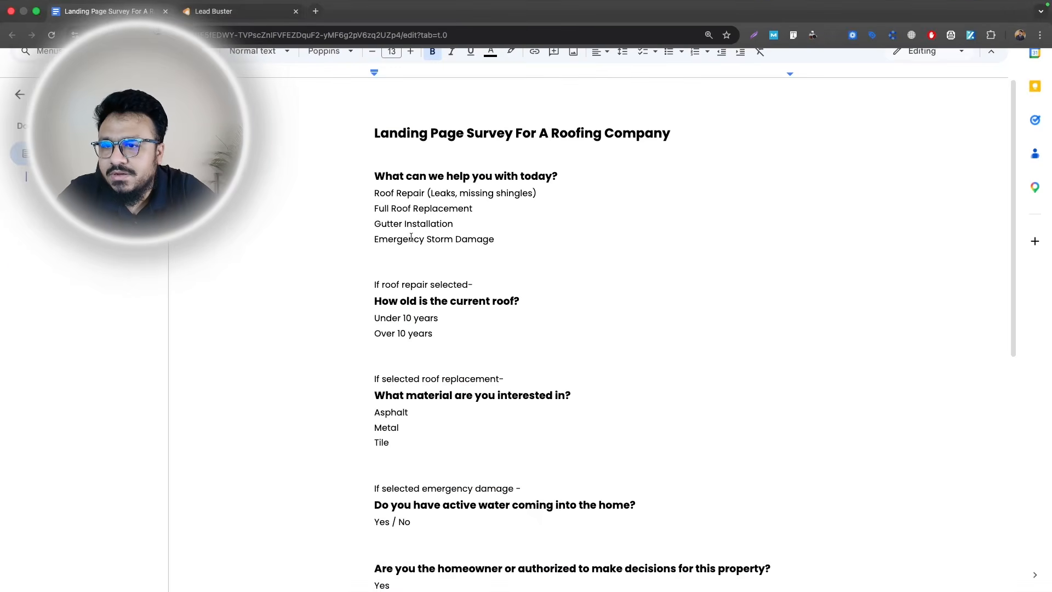
pyautogui.moveTo(374, 176); pyautogui.dragTo(555, 178)
pyautogui.hotkey('ctrl', 'c')
# - Back in the Lead Buster survey, add a Radio element to Slide 1 and label it "What can we help you with today?"
pyautogui.click(246, 25)
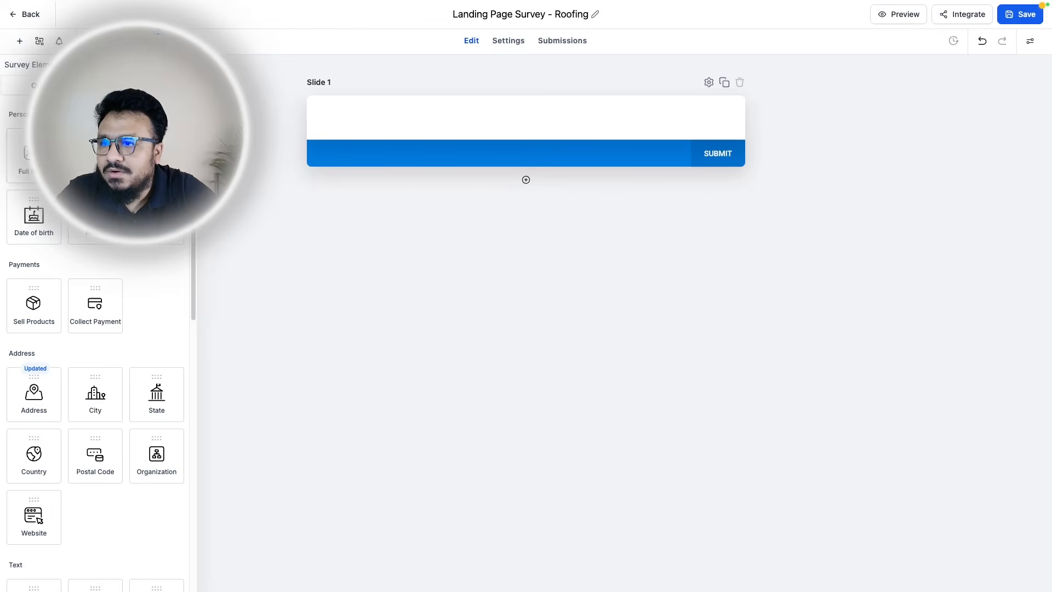
pyautogui.scroll(-5, 86, 284)
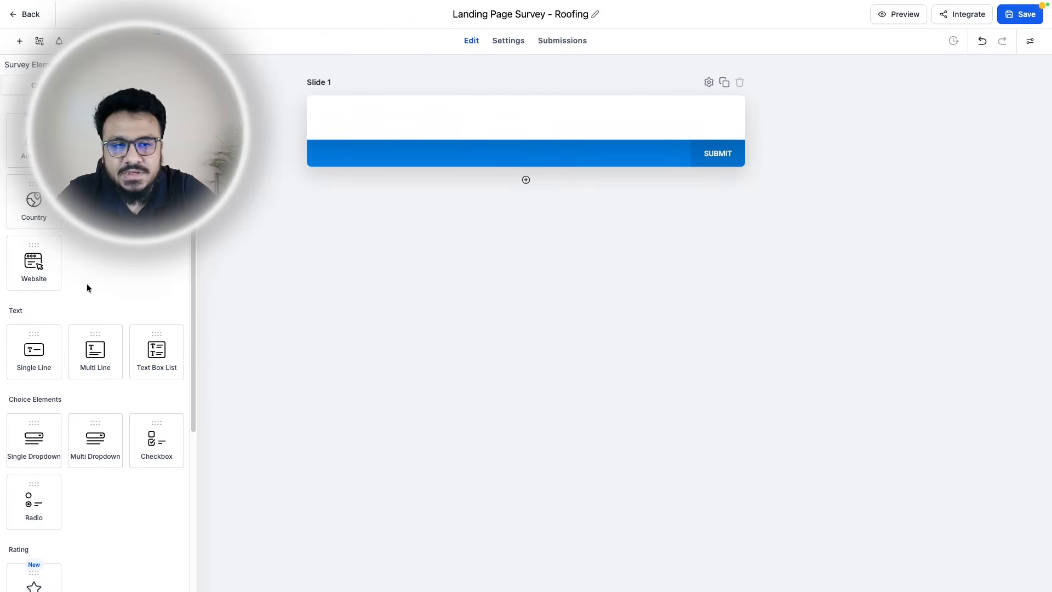
pyautogui.scroll(-2, 87, 284)
pyautogui.scroll(1, 94, 287)
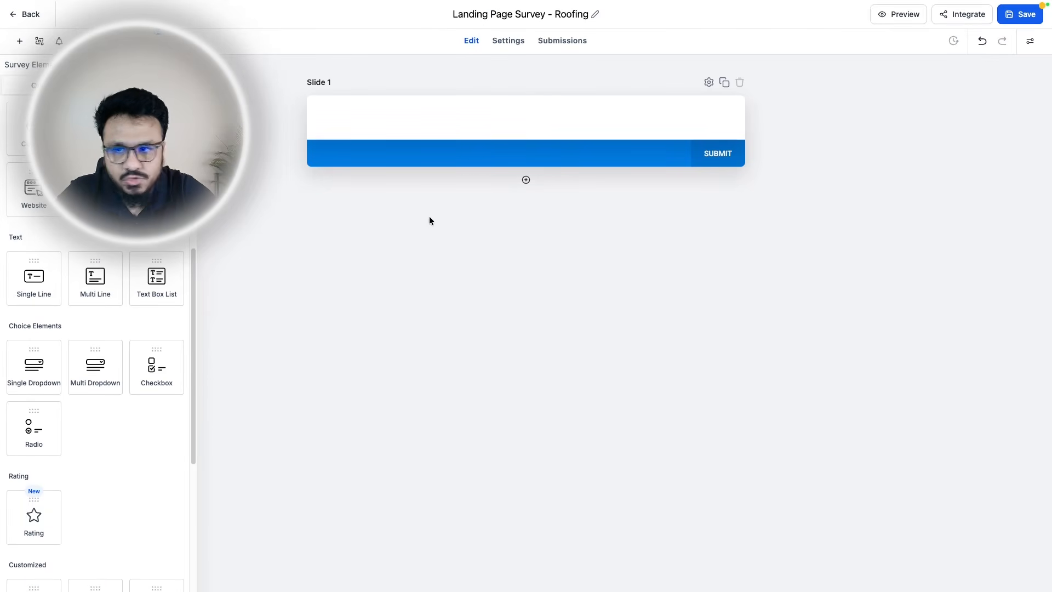
pyautogui.scroll(1, 114, 307)
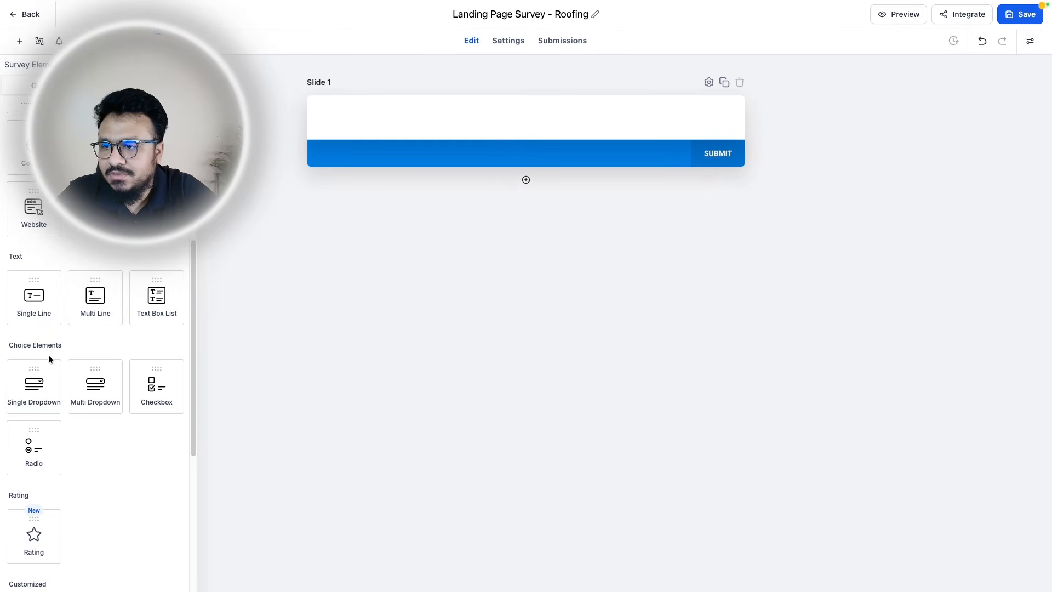
pyautogui.moveTo(38, 447); pyautogui.dragTo(358, 206)
pyautogui.moveTo(9, 443); pyautogui.dragTo(514, 127)
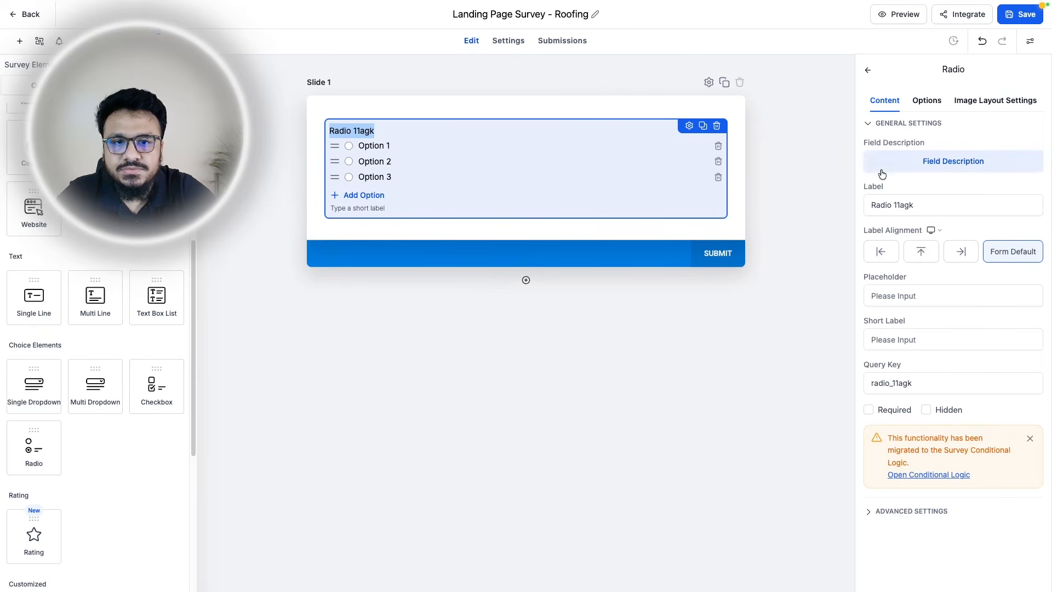
pyautogui.tripleClick(940, 207)
pyautogui.hotkey('ctrl', 'v')
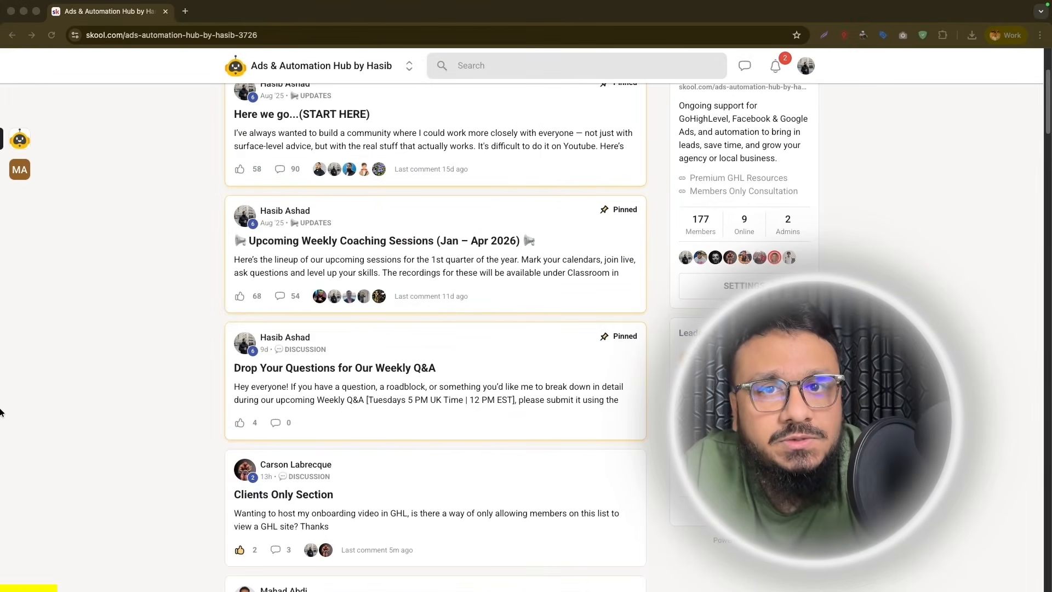
pyautogui.scroll(3, 3, 411)
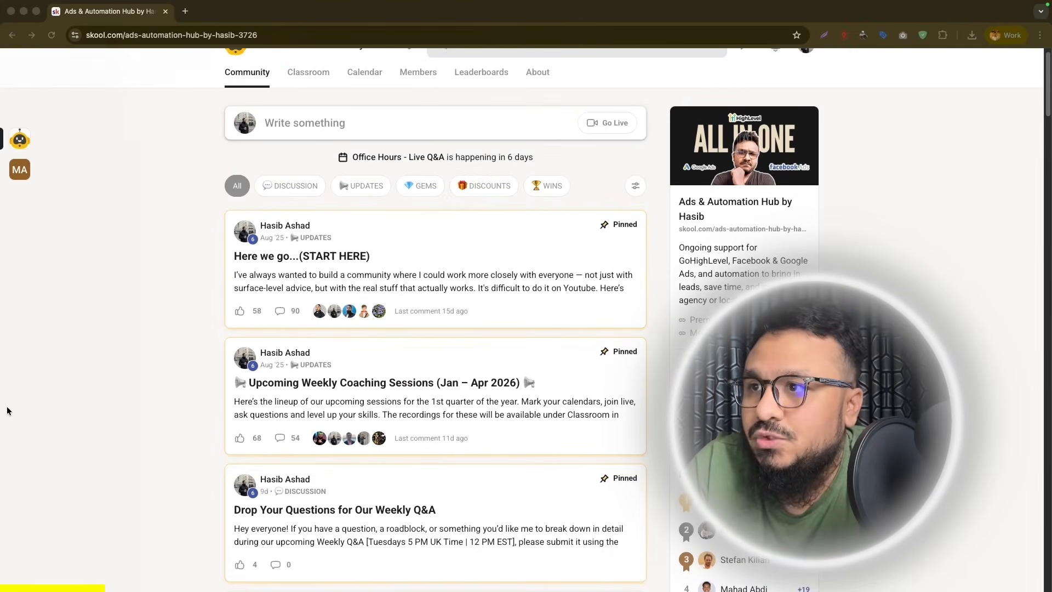
pyautogui.scroll(1, 7, 410)
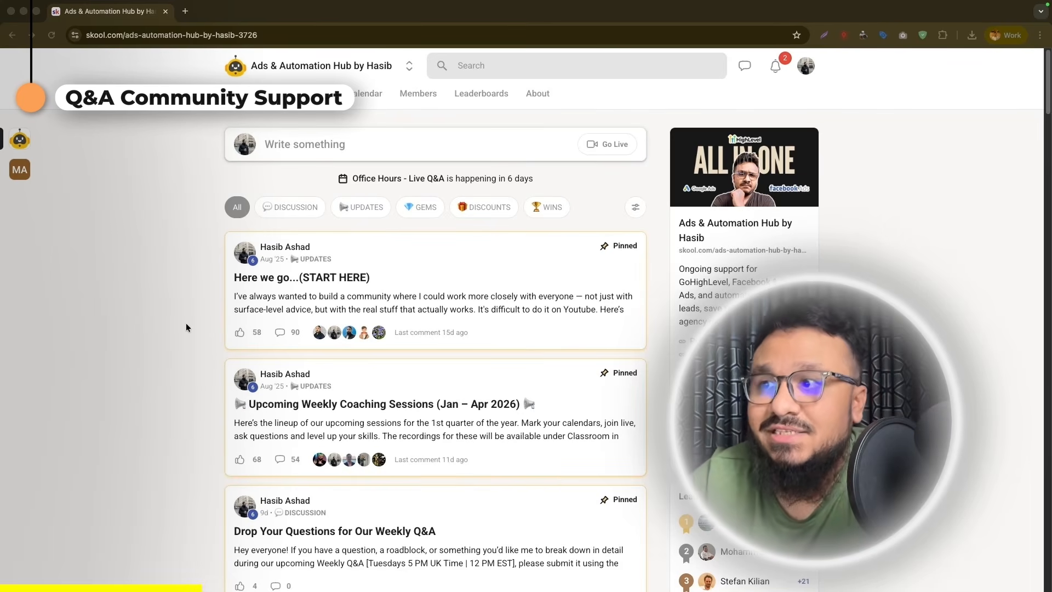
pyautogui.scroll(-5, 185, 328)
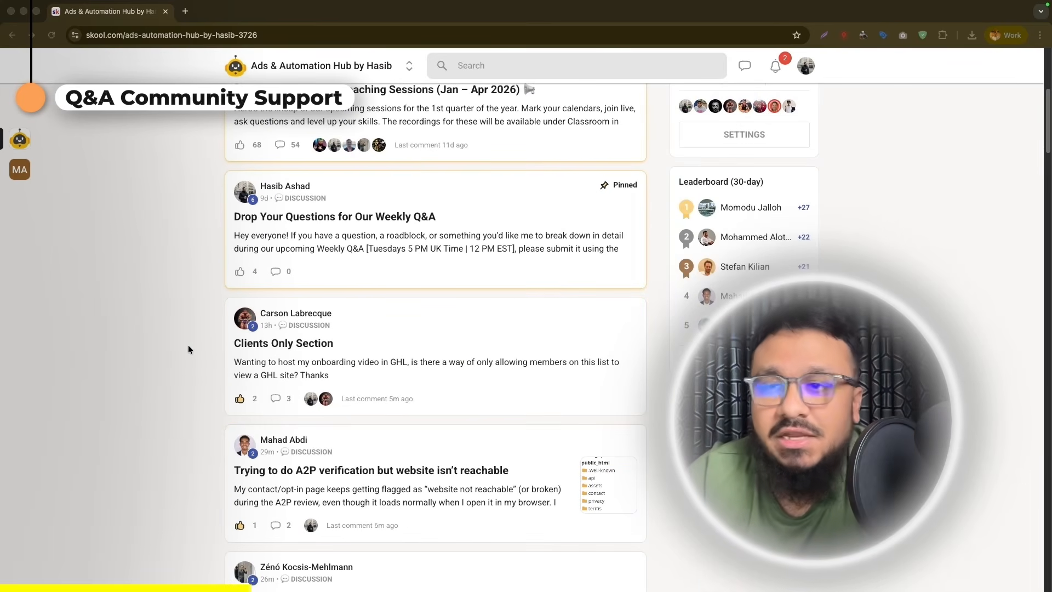
# - Browse the discussion feed of the Skool community and the courses in its Classroom
pyautogui.scroll(-3, 188, 344)
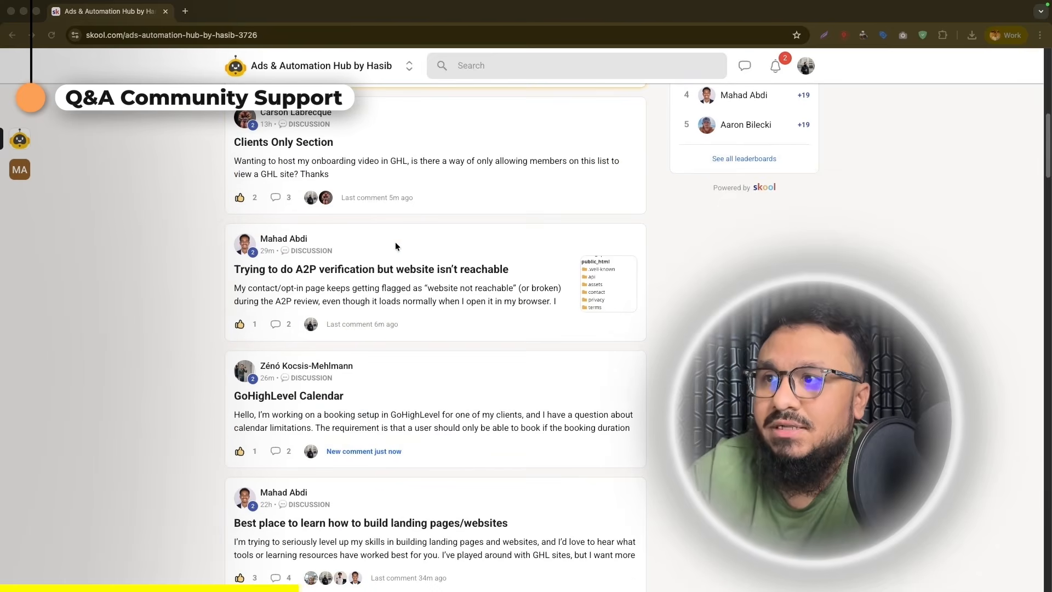
pyautogui.scroll(-5, 384, 296)
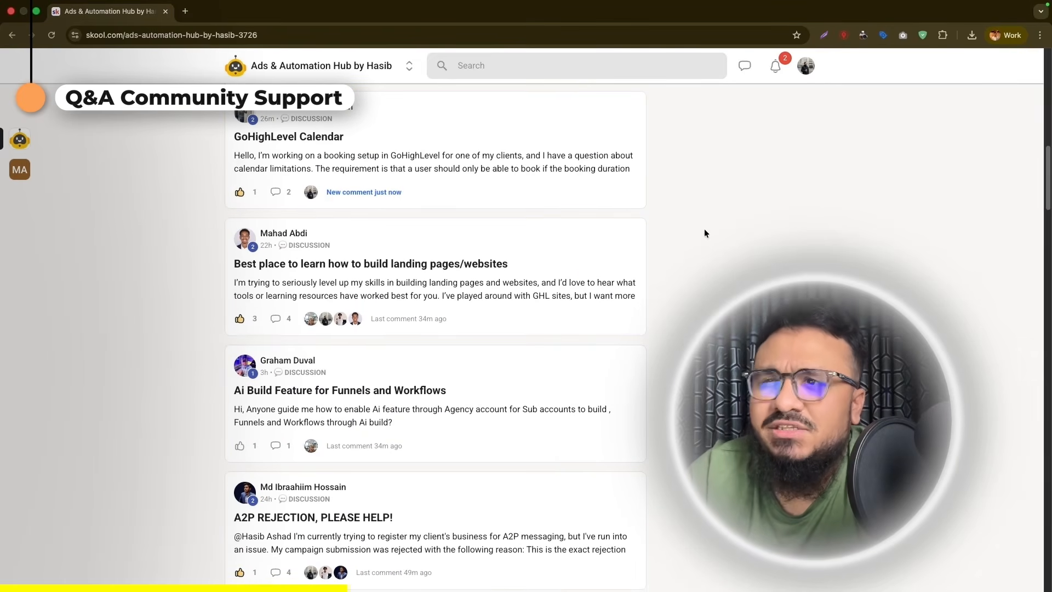
pyautogui.scroll(15, 692, 263)
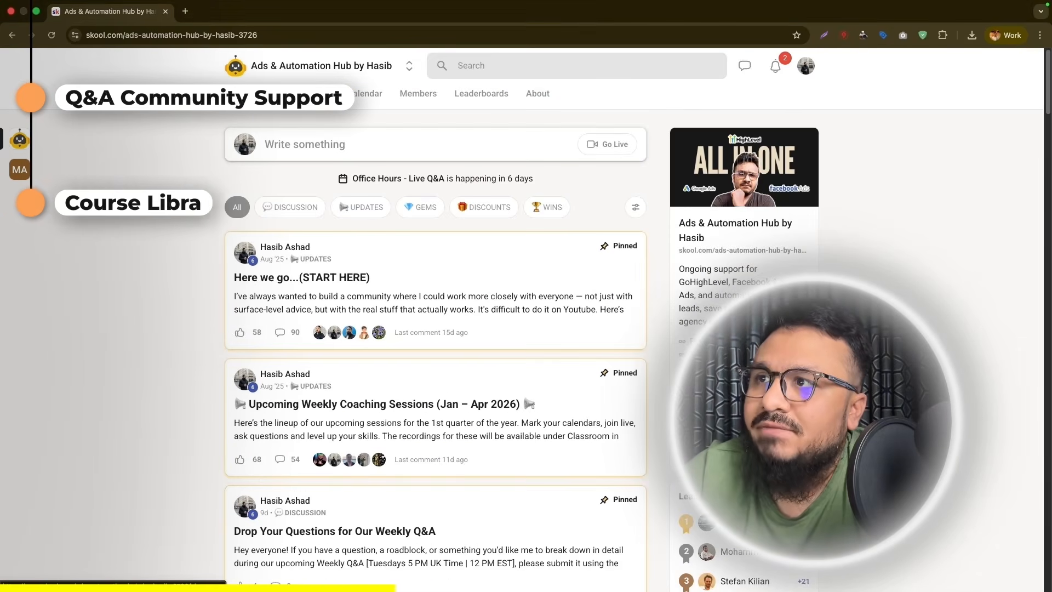
pyautogui.click(306, 93)
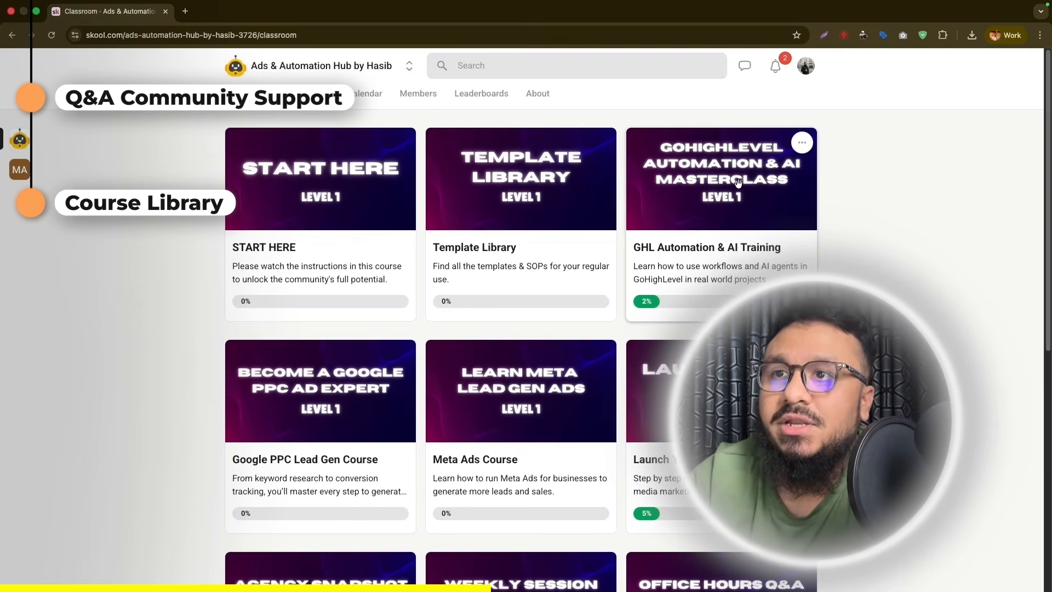
pyautogui.scroll(-2, 738, 182)
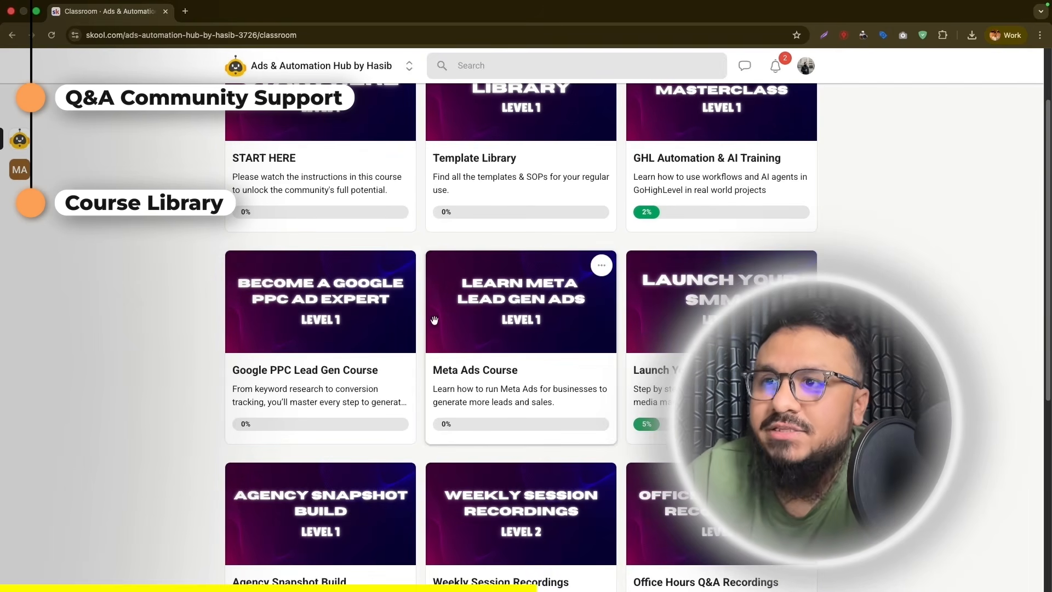
pyautogui.scroll(-2, 724, 229)
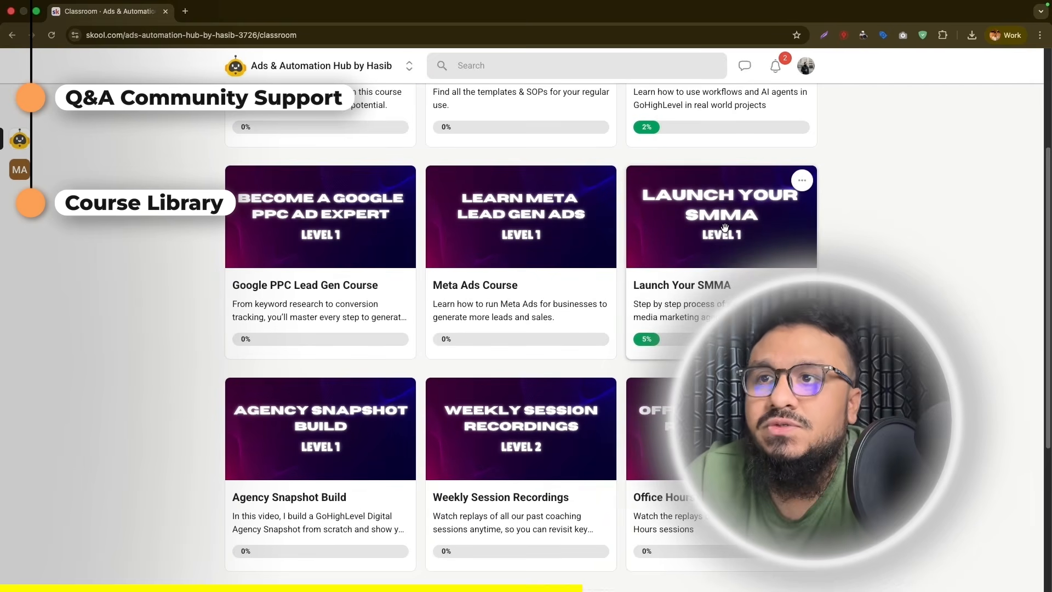
pyautogui.scroll(-2, 724, 229)
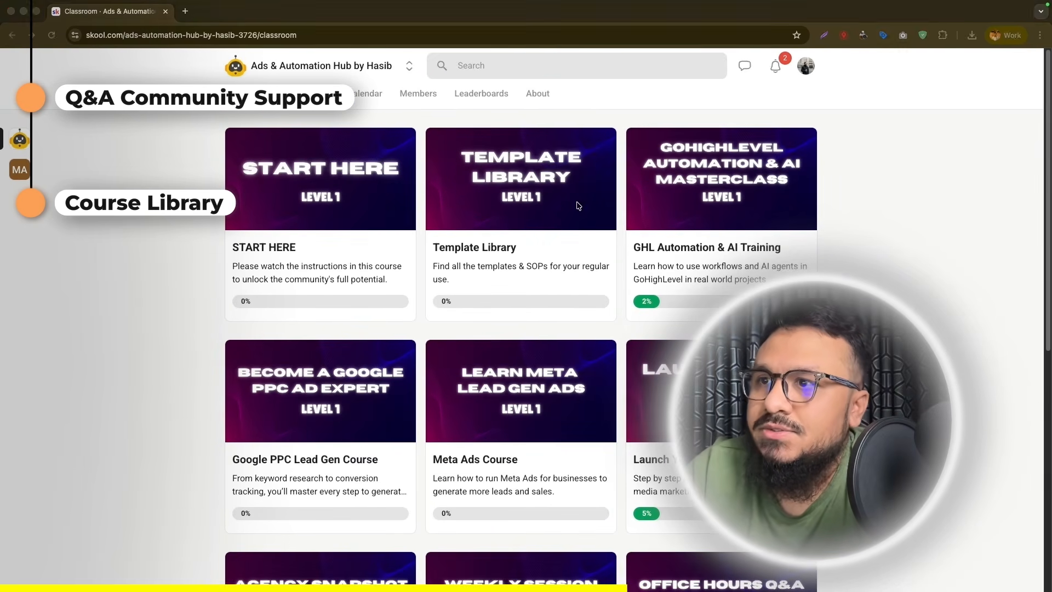
# - Open the Template Library course and look through its GoHighLevel Custom CSS and GoHighLevel Workflows sections
pyautogui.click(578, 206)
pyautogui.click(338, 258)
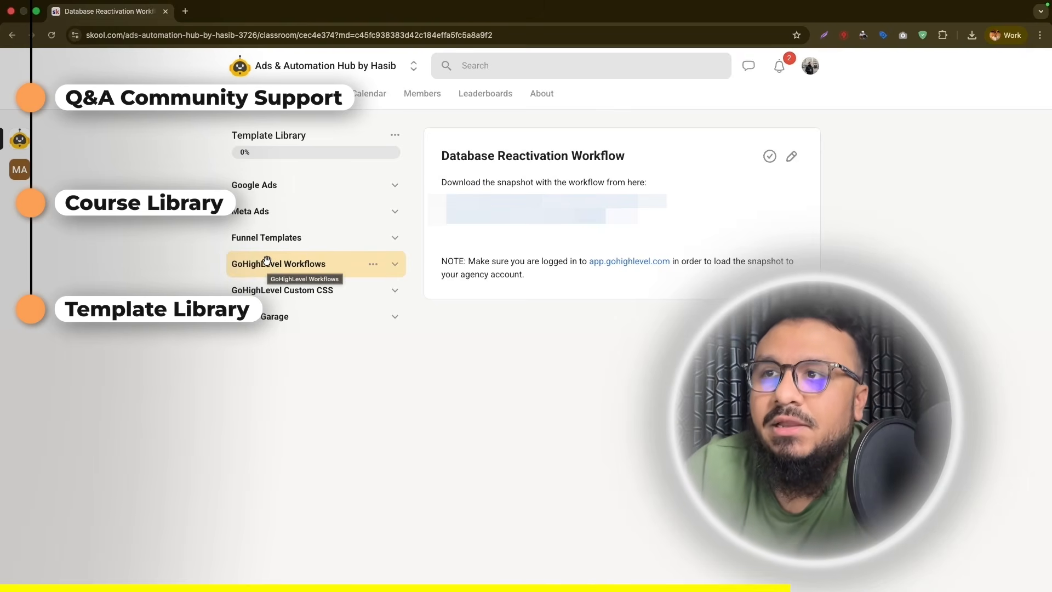
pyautogui.click(285, 290)
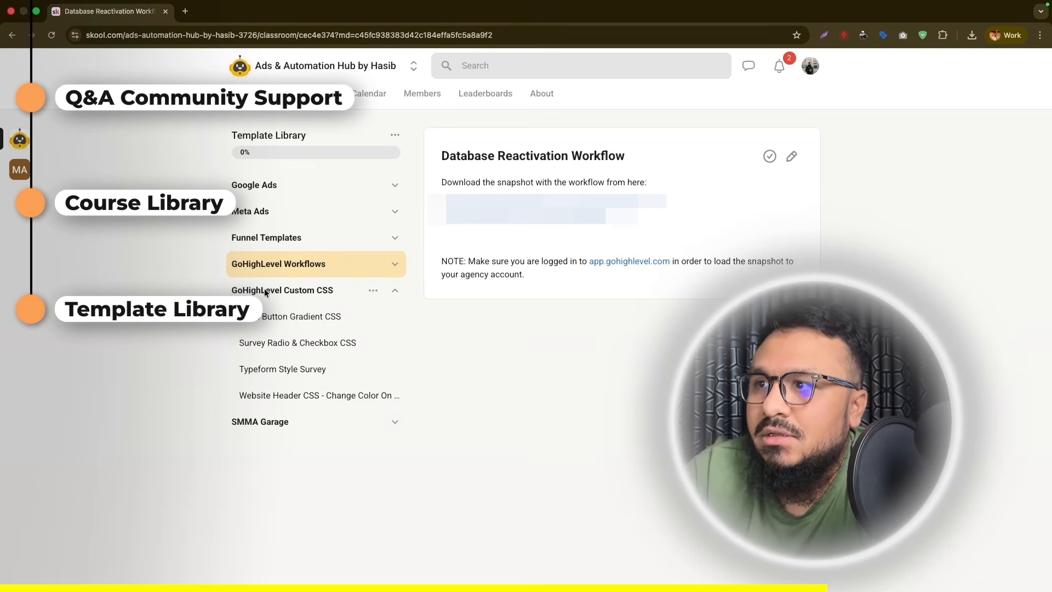
pyautogui.click(286, 292)
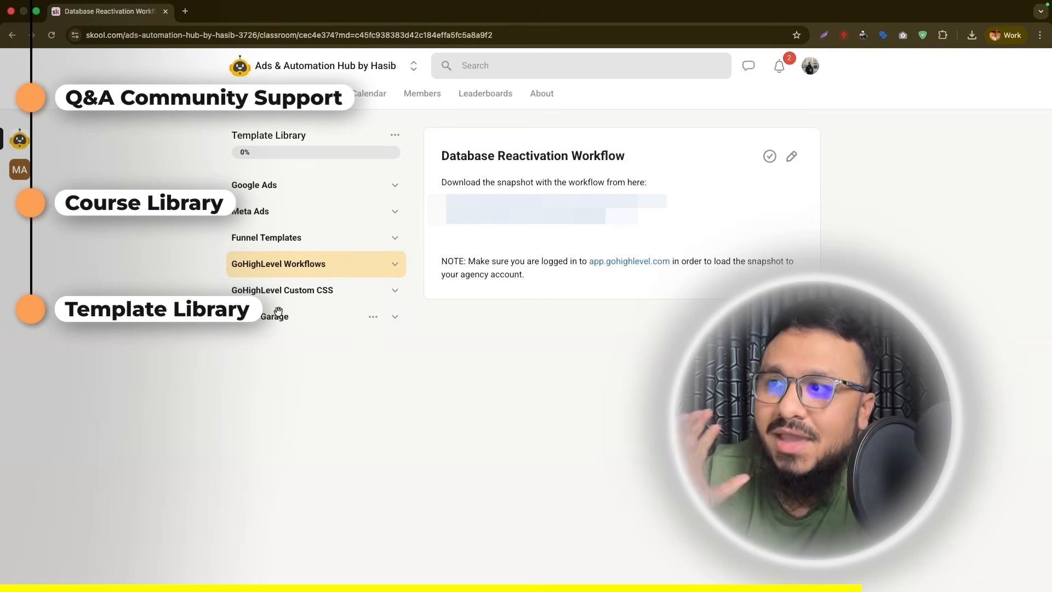
pyautogui.click(284, 263)
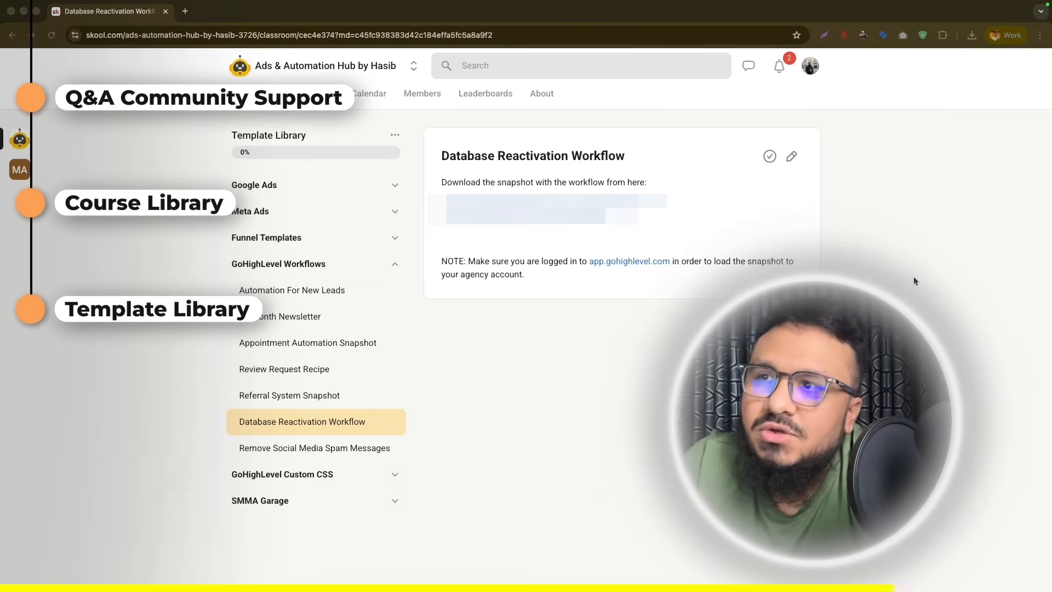
# - View the community calendar's Office Hours event on February 3 and Wednesday Coaching Session event on February 4
pyautogui.click(362, 96)
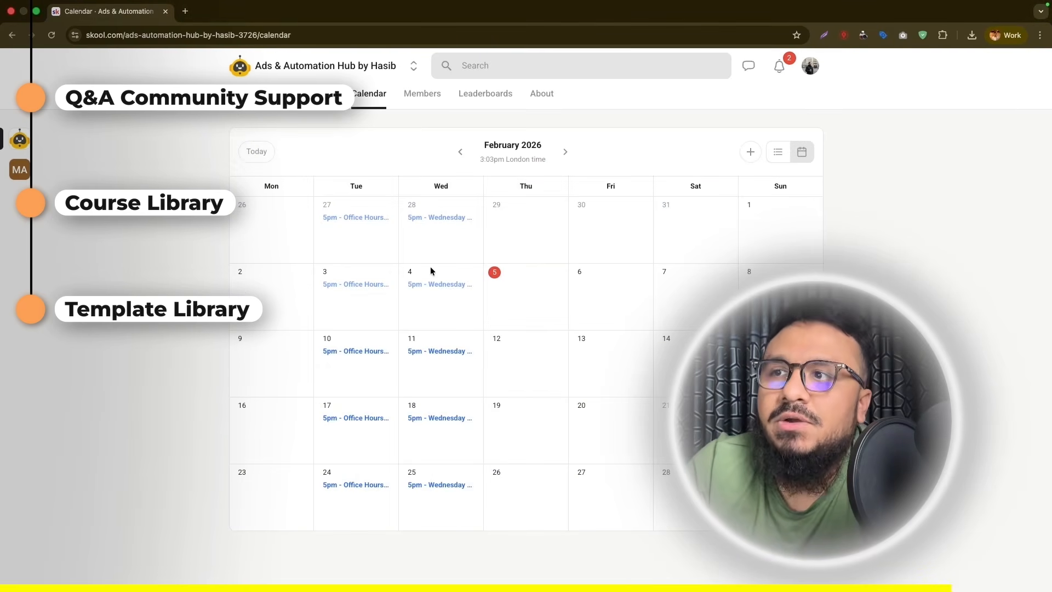
pyautogui.click(371, 292)
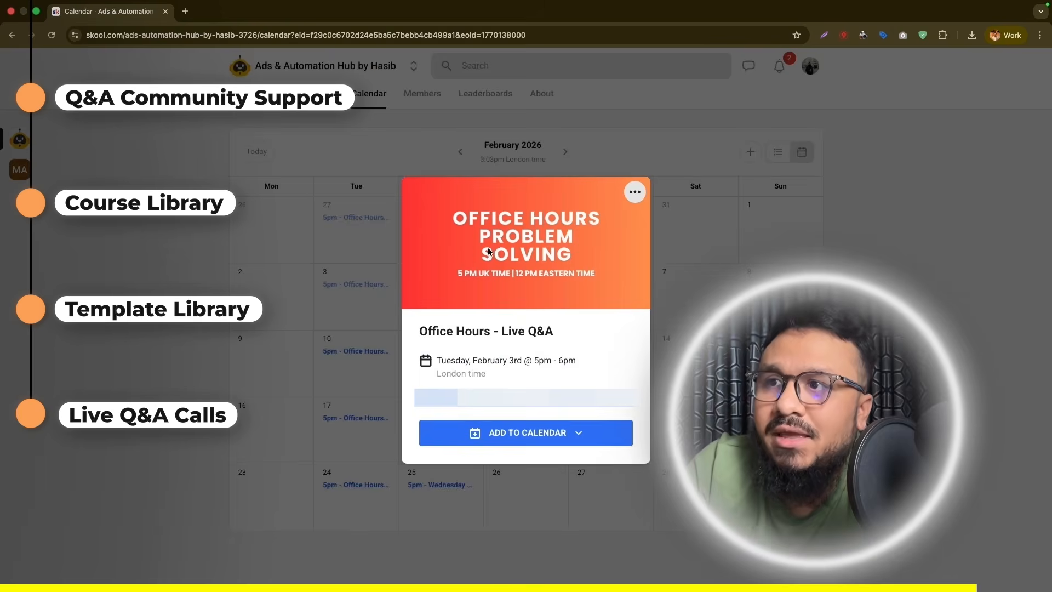
pyautogui.press('Escape')
pyautogui.click(447, 285)
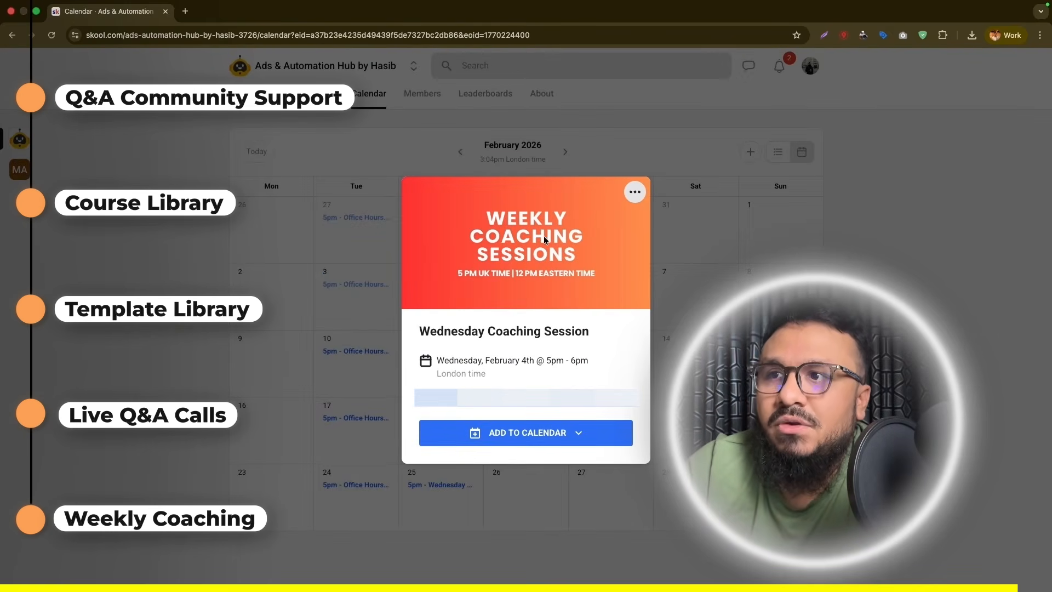
pyautogui.click(818, 237)
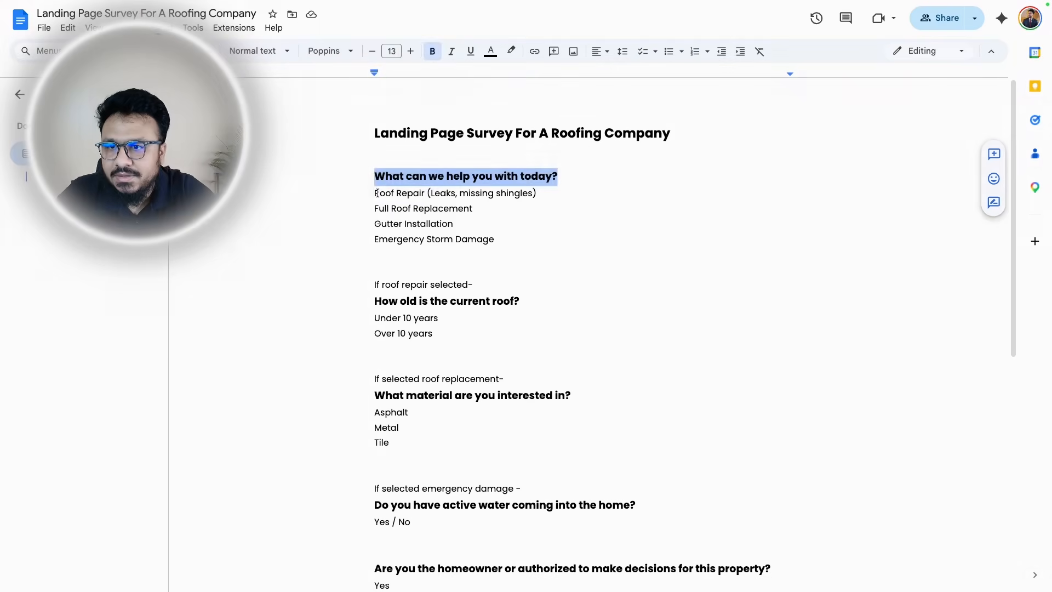
# - Copy "Roof Repair" from the Google Docs outline and set it as the first Radio option on Slide 1 in Lead Buster
pyautogui.moveTo(377, 193); pyautogui.dragTo(425, 193)
pyautogui.hotkey('ctrl', 'c')
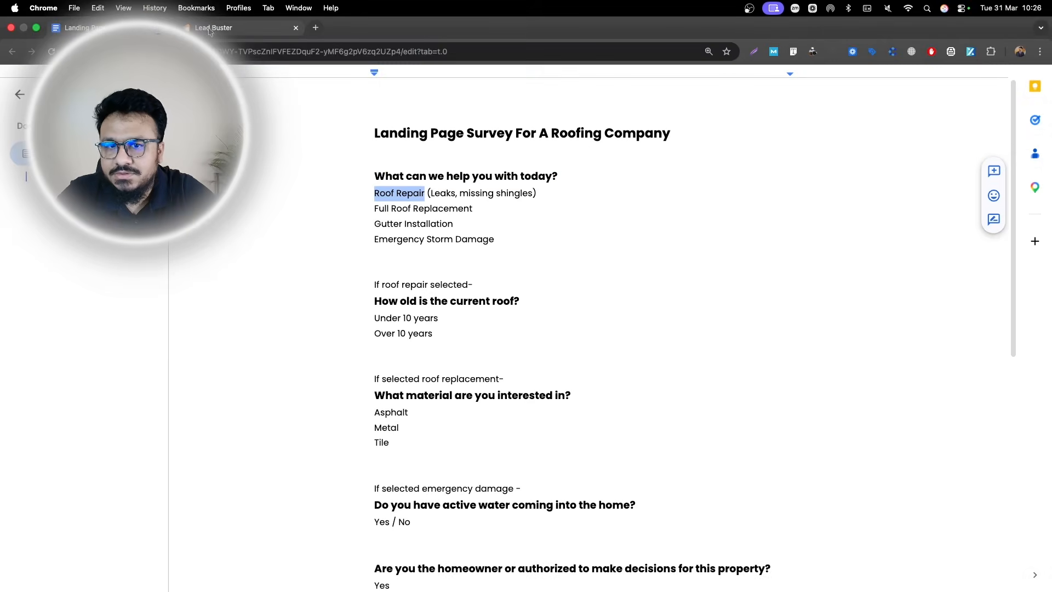
pyautogui.click(208, 28)
pyautogui.click(919, 102)
pyautogui.click(931, 245)
pyautogui.hotkey('ctrl', 'a')
pyautogui.hotkey('ctrl', 'v')
# - Set the remaining Slide 1 Radio options to "Full Roof Replacement", copied from the outline, "Gutter Replacement" and an added "Emergency Storm Damage"
pyautogui.moveTo(64, 2)
pyautogui.click(66, 27)
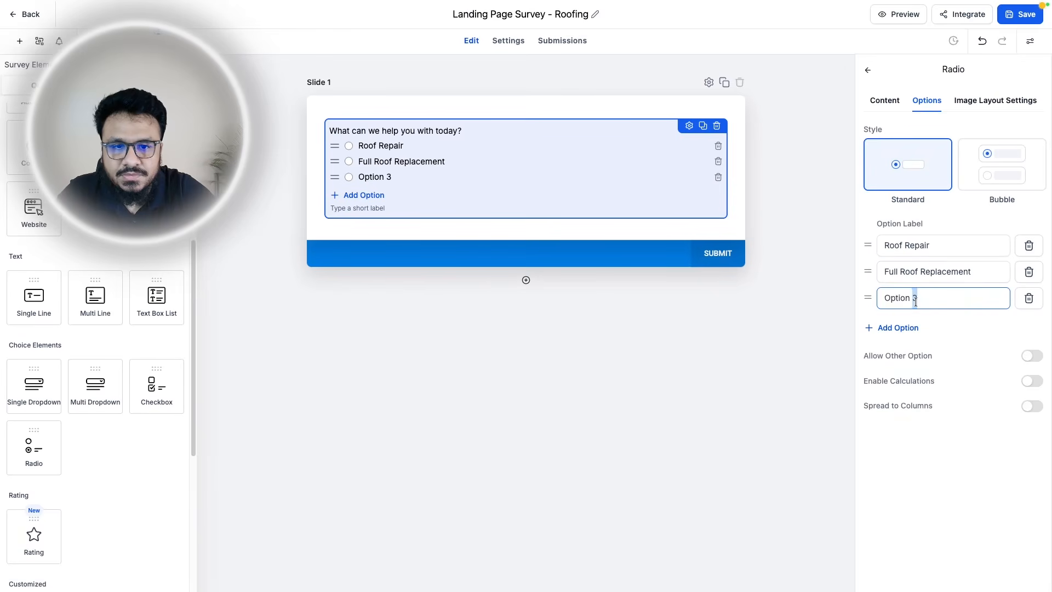
pyautogui.hotkey('ctrl', 'a')
pyautogui.write('Gutter Replacement')
pyautogui.click(901, 327)
pyautogui.hotkey('ctrl', 'a')
pyautogui.write('Emerge')
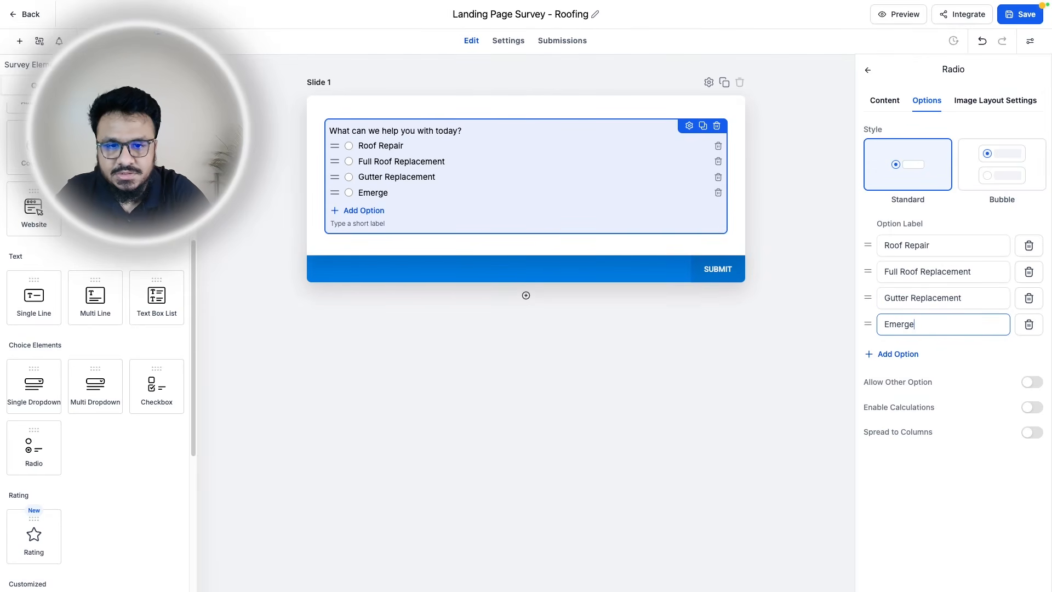
pyautogui.write('ncy Storm Damage')
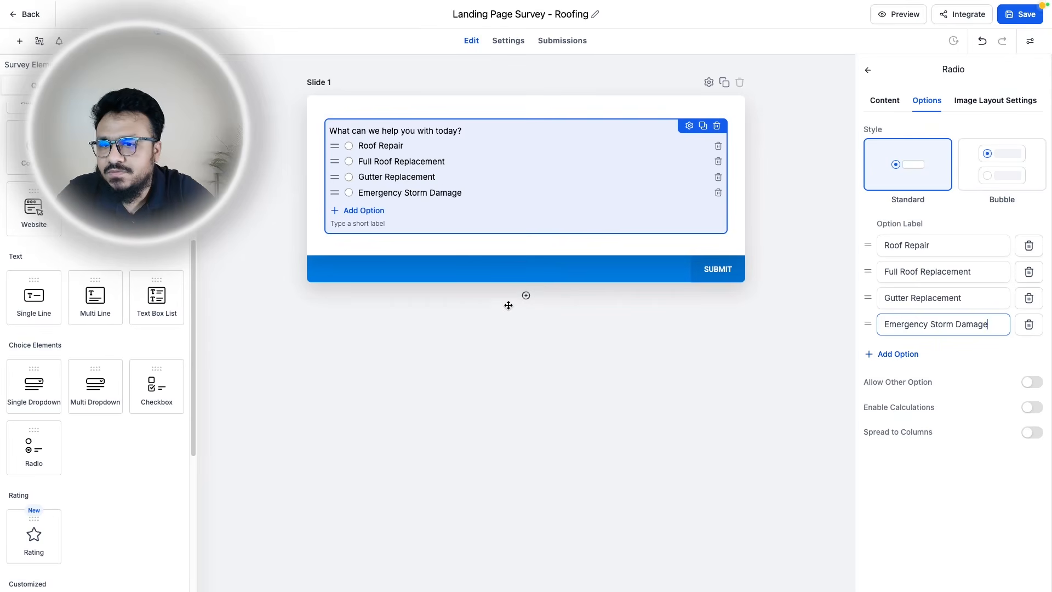
# - Add Slide 2 with a Radio element labelled "How old is the current roof?", copied from the Google Docs outline
pyautogui.click(526, 297)
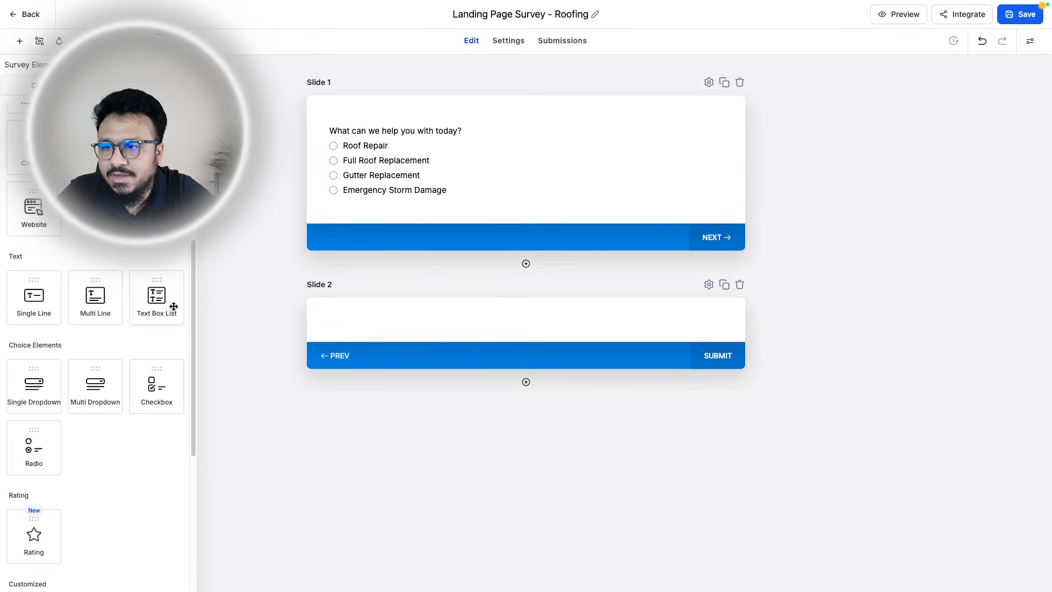
pyautogui.moveTo(39, 447); pyautogui.dragTo(393, 329)
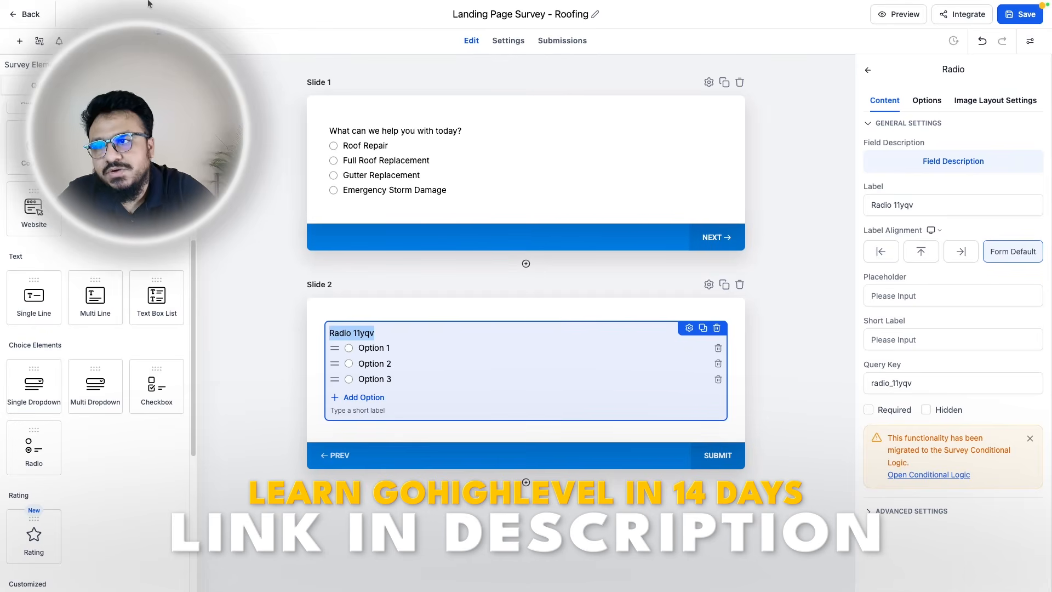
pyautogui.click(137, 28)
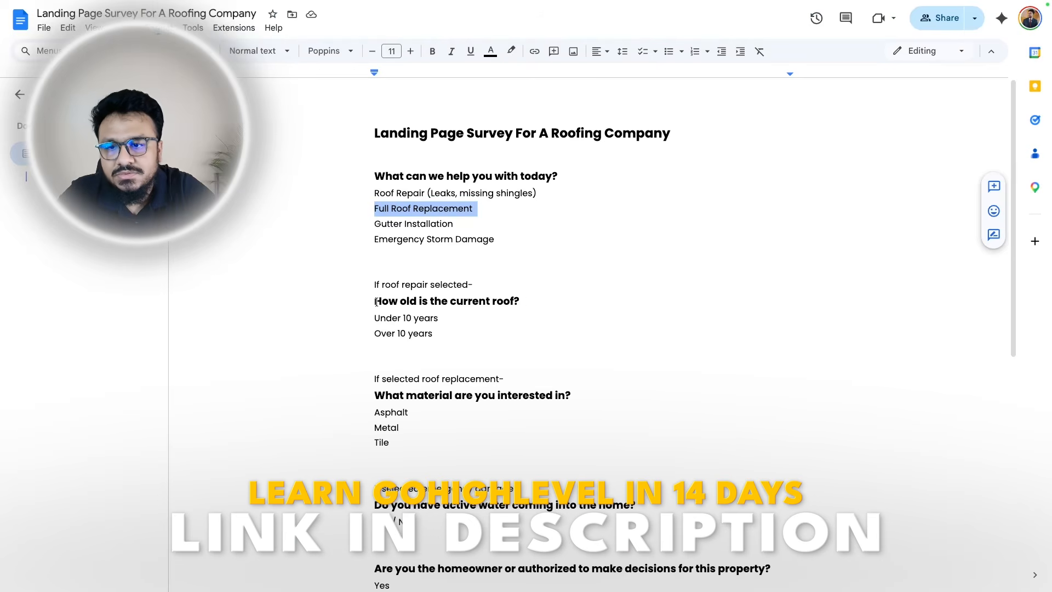
pyautogui.moveTo(376, 301); pyautogui.dragTo(520, 301)
pyautogui.moveTo(283, 4)
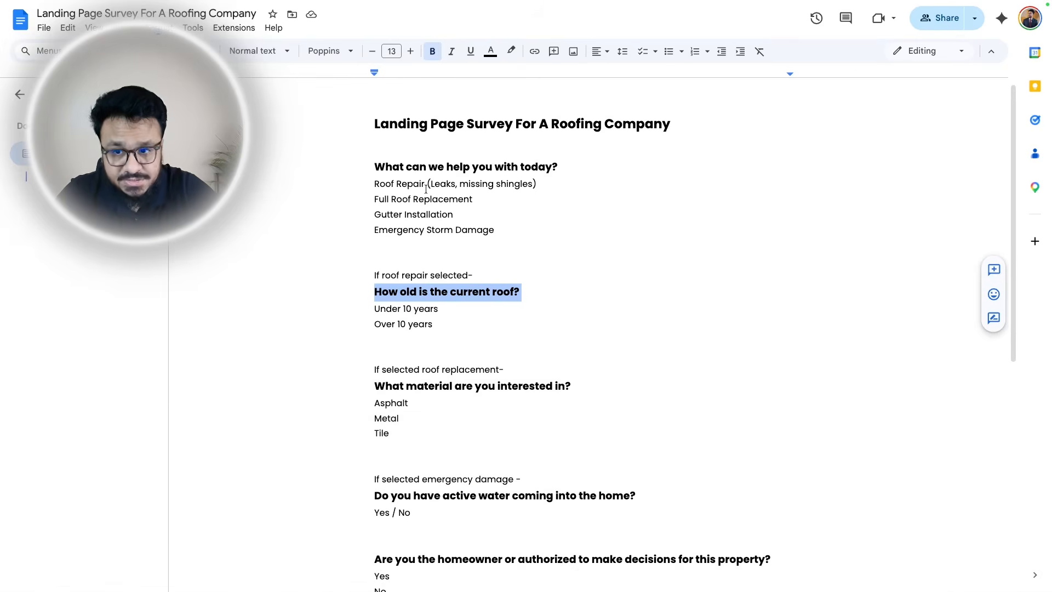
pyautogui.scroll(-1, 429, 189)
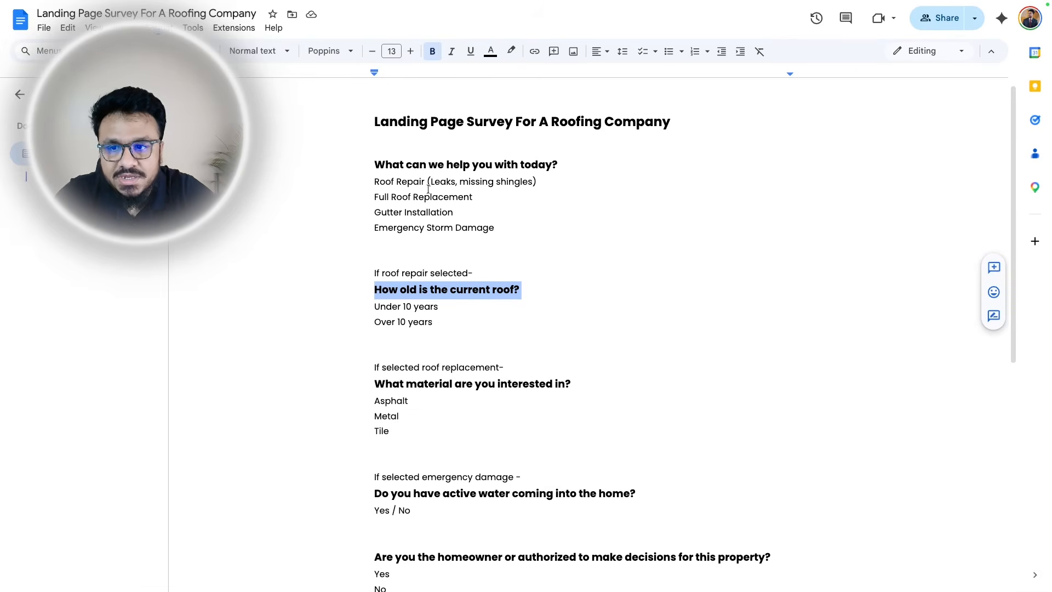
pyautogui.scroll(-1, 430, 326)
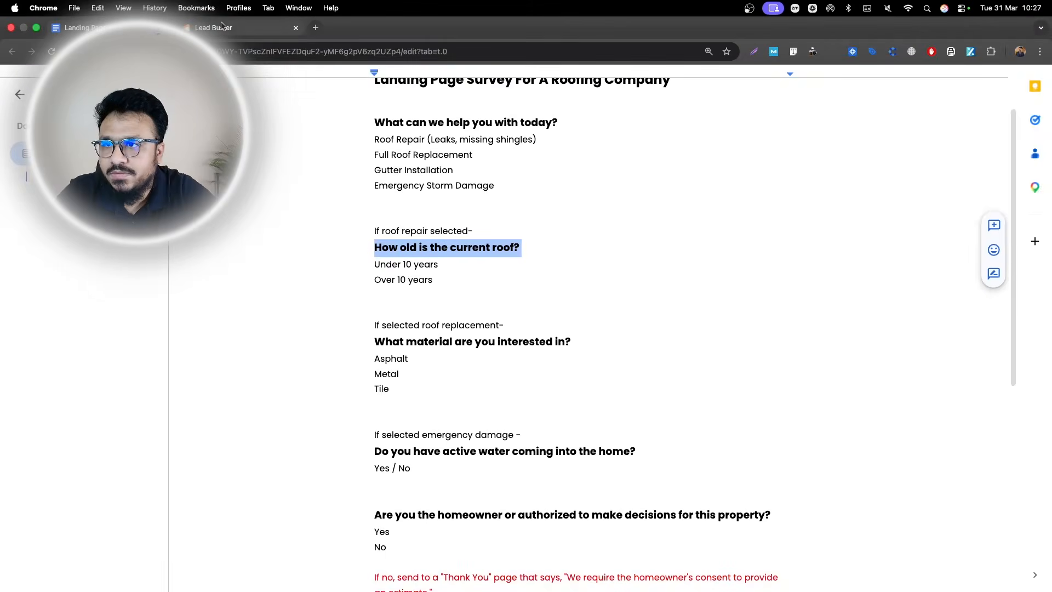
pyautogui.click(257, 27)
# - Set the Slide 2 Radio options to "Under 10 Years" and "Over 10 Years" and delete the third option
pyautogui.click(926, 100)
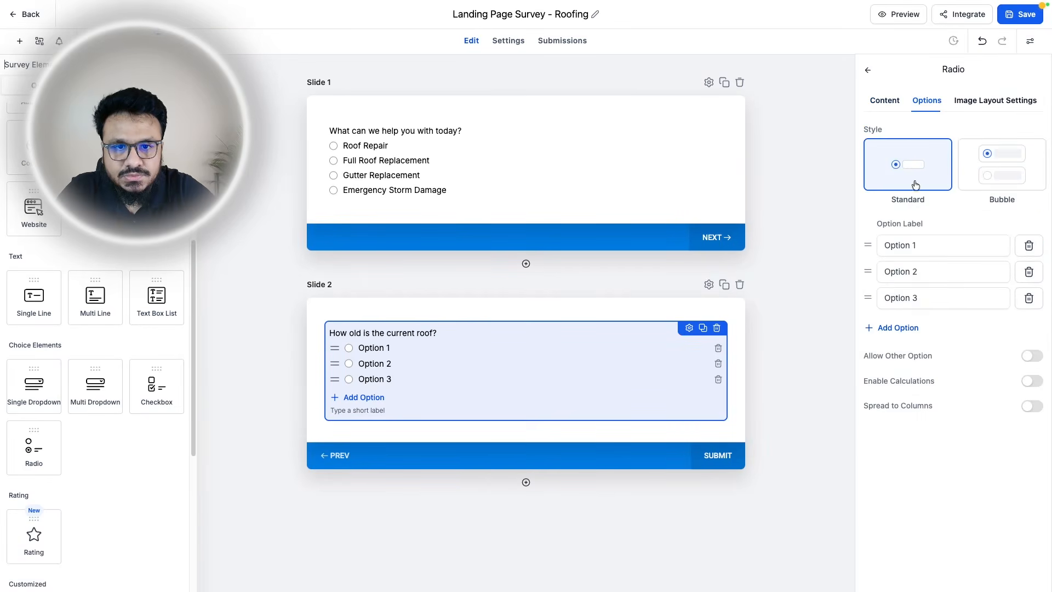
pyautogui.tripleClick(912, 245)
pyautogui.write('Under 10 Years')
pyautogui.press('Tab')
pyautogui.write('Over 10 Years')
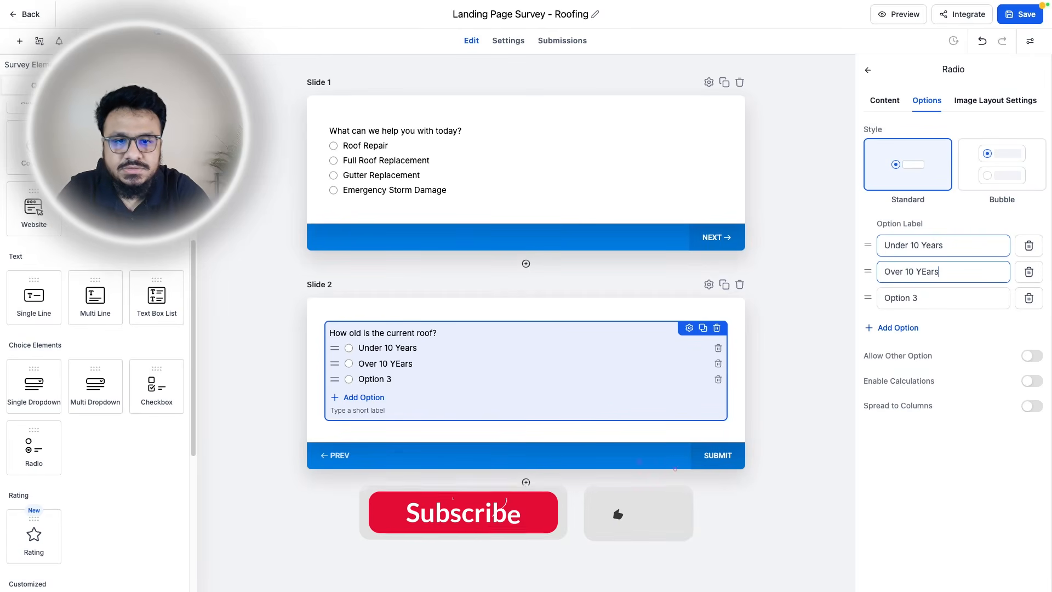
pyautogui.click(1028, 297)
# - Copy "What material are you interested in?" from the Google Docs outline and use it to label a Radio element on a new Slide 3
pyautogui.click(117, 28)
pyautogui.moveTo(374, 341); pyautogui.dragTo(572, 341)
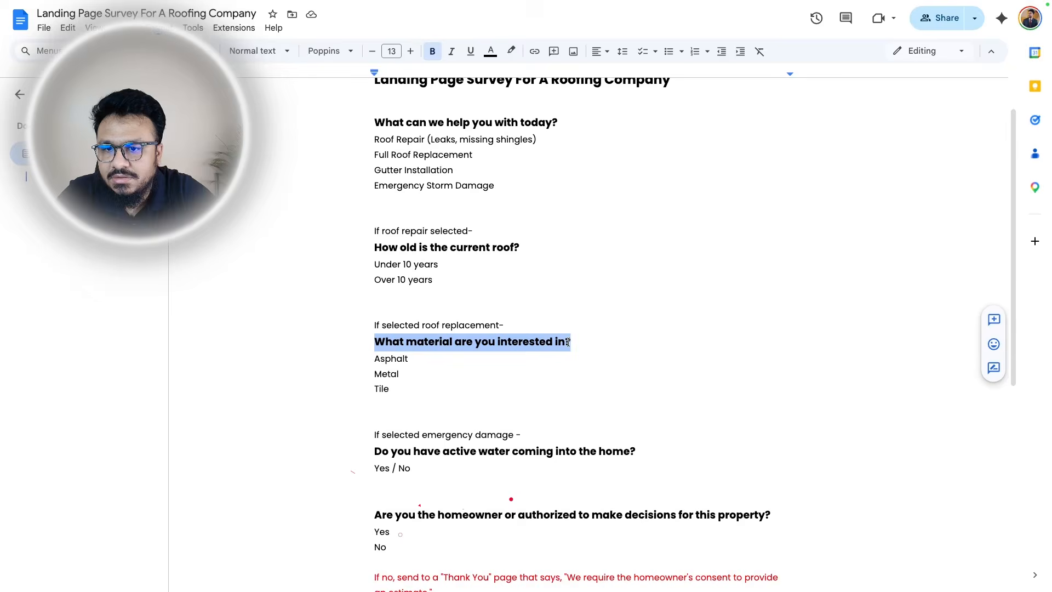
pyautogui.click(231, 28)
pyautogui.click(524, 464)
pyautogui.moveTo(46, 448); pyautogui.dragTo(414, 495)
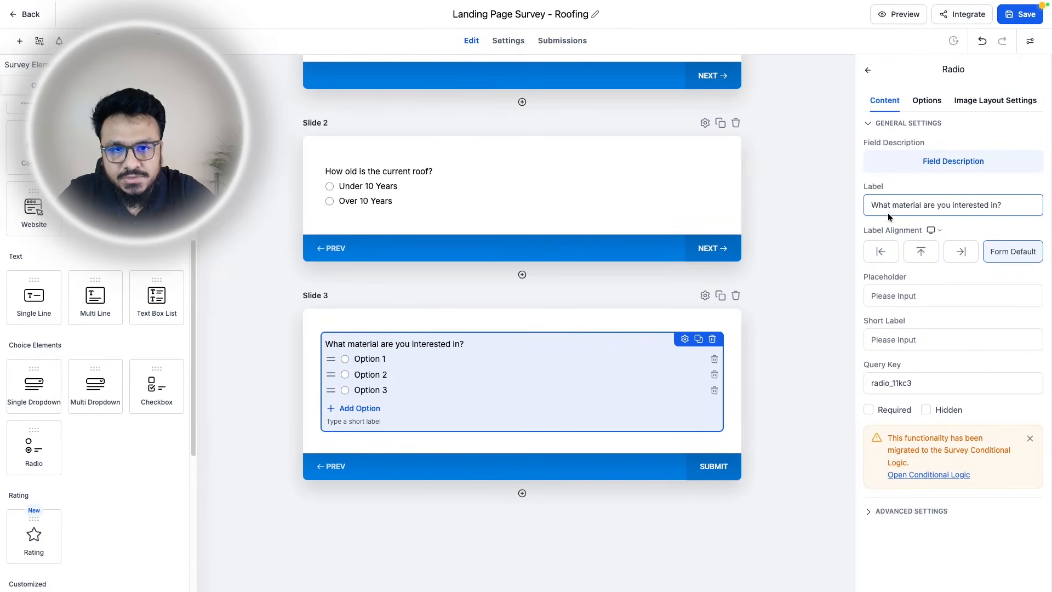
# - Set the Slide 3 Radio options to "Asphalt", "Metal" and "Tile"
pyautogui.click(931, 100)
pyautogui.tripleClick(904, 245)
pyautogui.write('Asphalt')
pyautogui.press('Tab')
pyautogui.write('Metal')
pyautogui.press('Tab')
pyautogui.write('Tile')
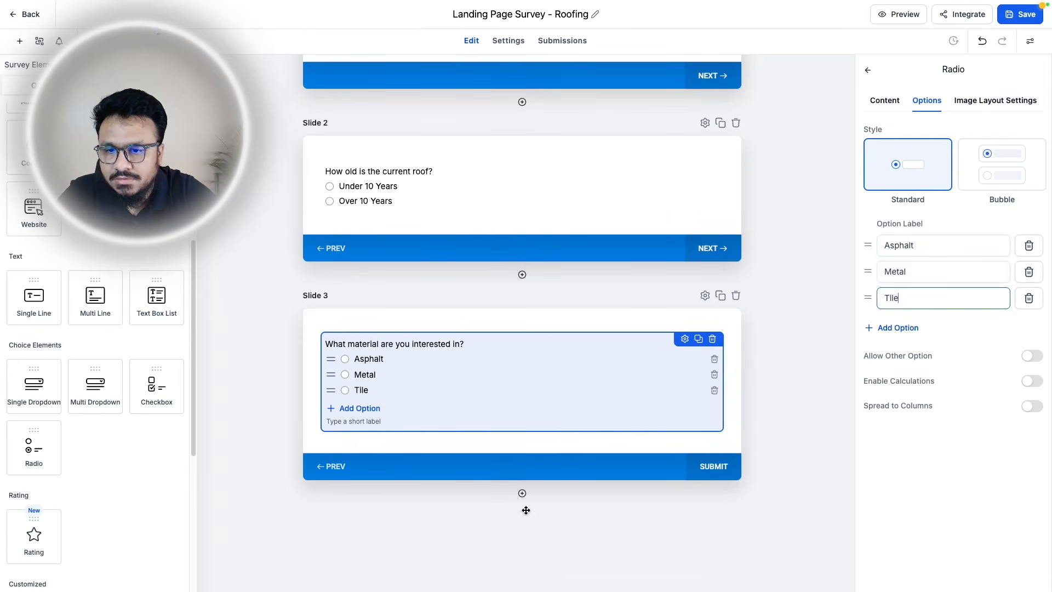
# - Add Slide 4 with a Radio element labelled "Do you have active water coming into the home?", copied from the Google Docs outline
pyautogui.click(521, 493)
pyautogui.moveTo(34, 446); pyautogui.dragTo(402, 533)
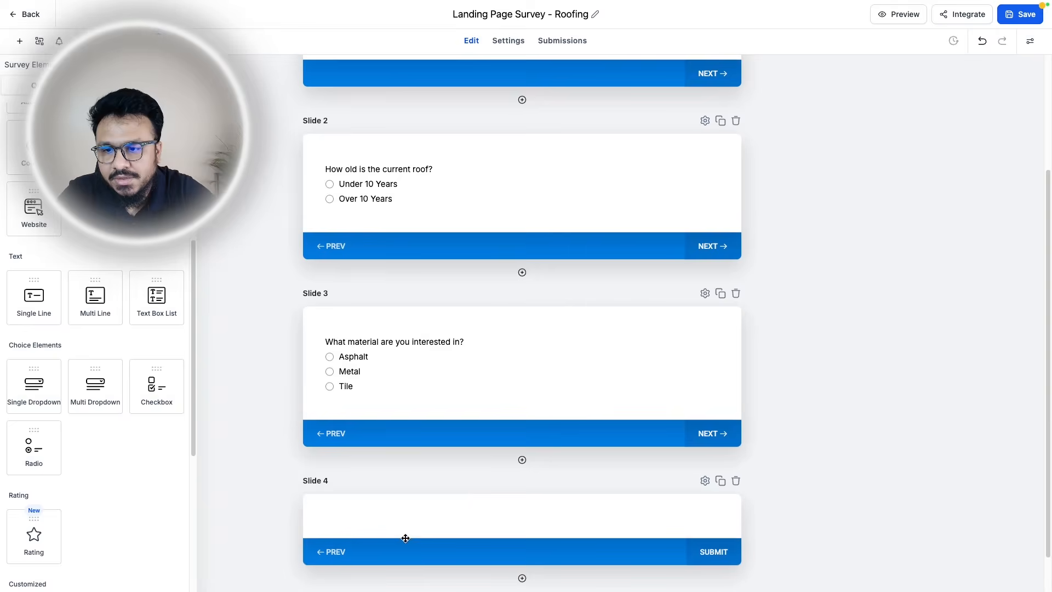
pyautogui.click(112, 27)
pyautogui.scroll(-3, 410, 384)
pyautogui.moveTo(374, 350); pyautogui.dragTo(631, 344)
pyautogui.click(245, 22)
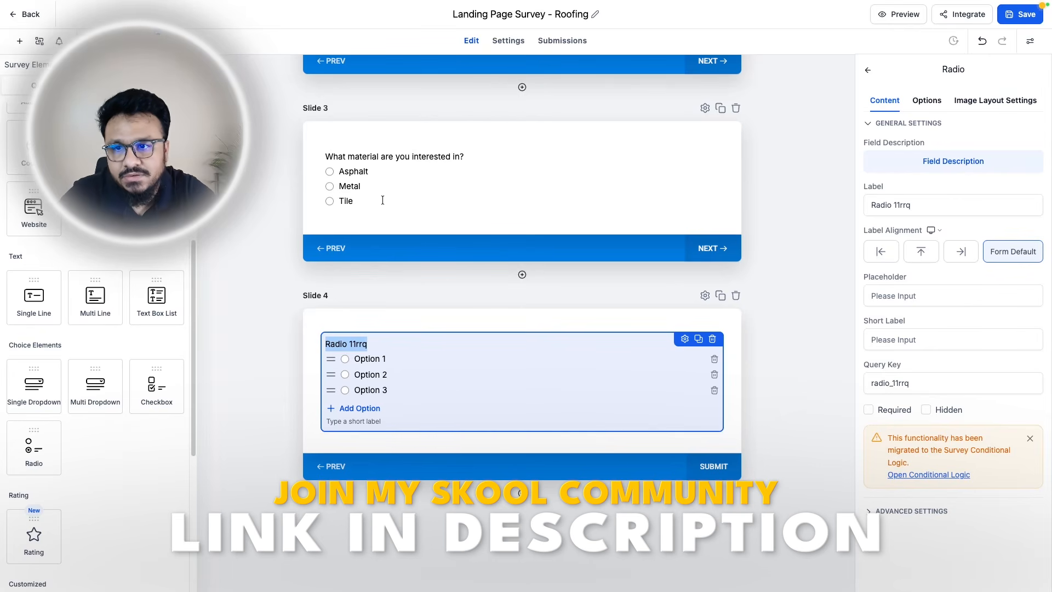
pyautogui.moveTo(359, 3)
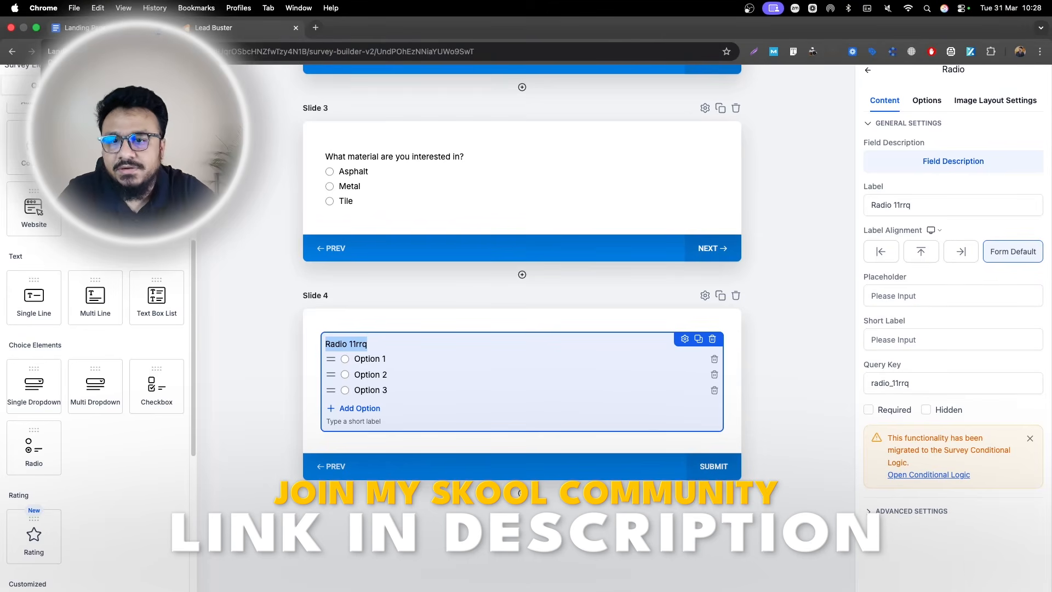
pyautogui.click(157, 29)
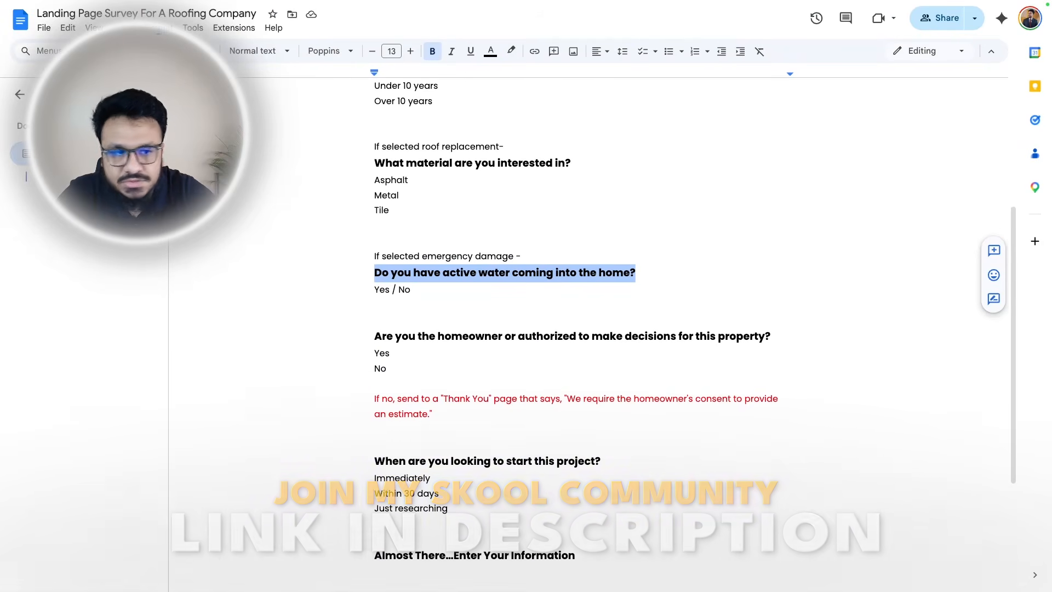
pyautogui.moveTo(246, 3)
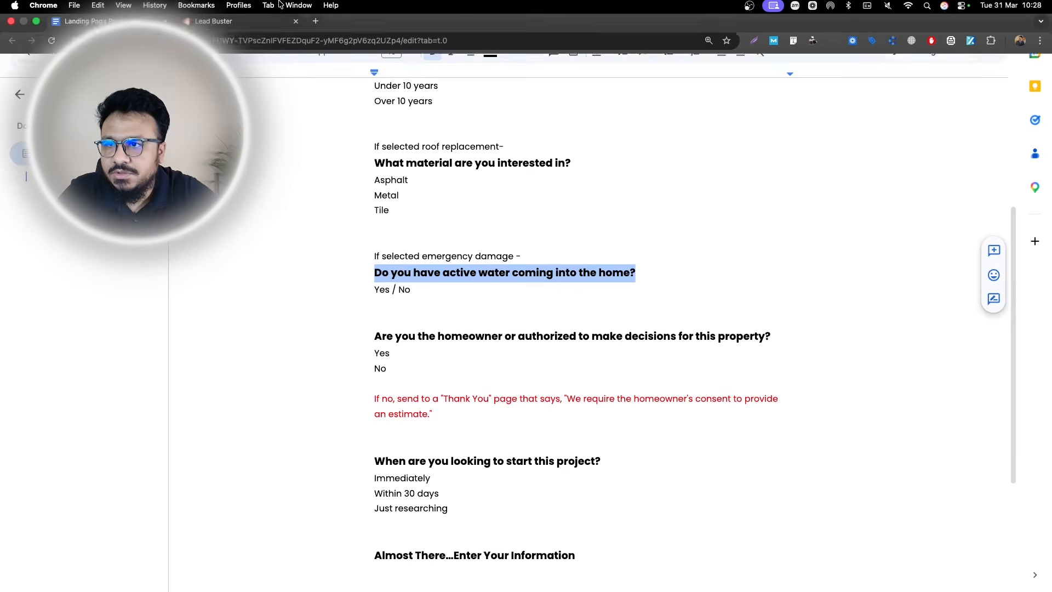
pyautogui.click(249, 27)
pyautogui.click(944, 205)
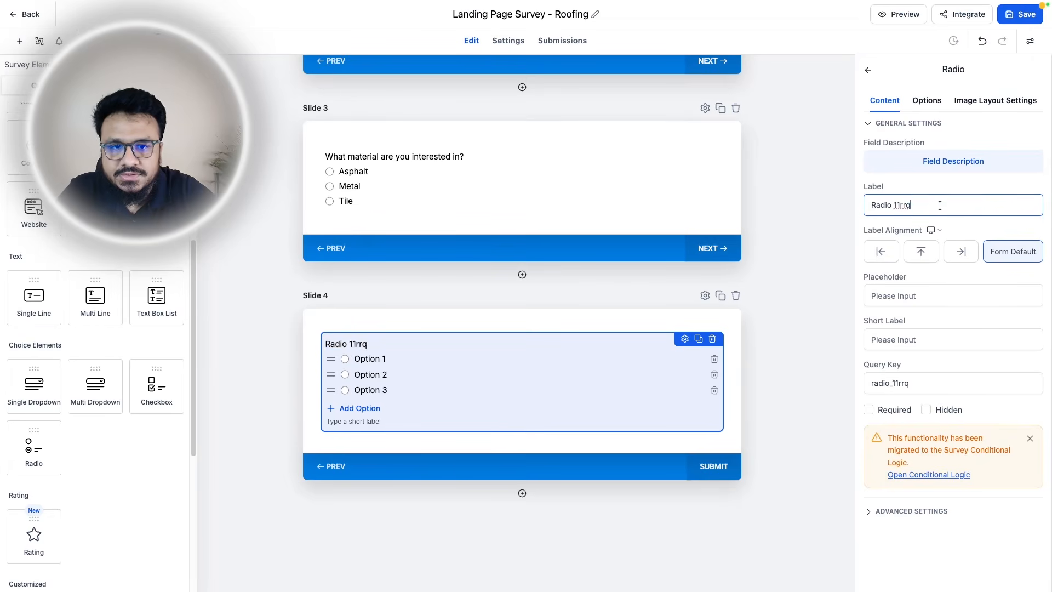
pyautogui.hotkey('ctrl', 'a')
pyautogui.write('Do you have active water coming into the home?')
# - Set the Slide 4 Radio options to "Yes" and "No" and delete the third option
pyautogui.click(937, 102)
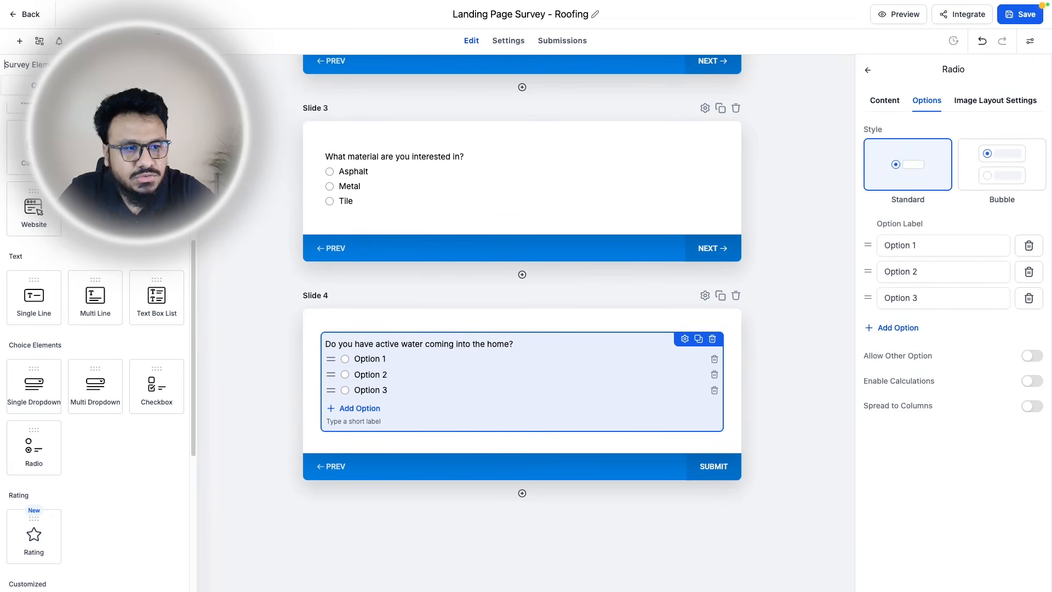
pyautogui.tripleClick(906, 245)
pyautogui.write('Yes')
pyautogui.tripleClick(909, 268)
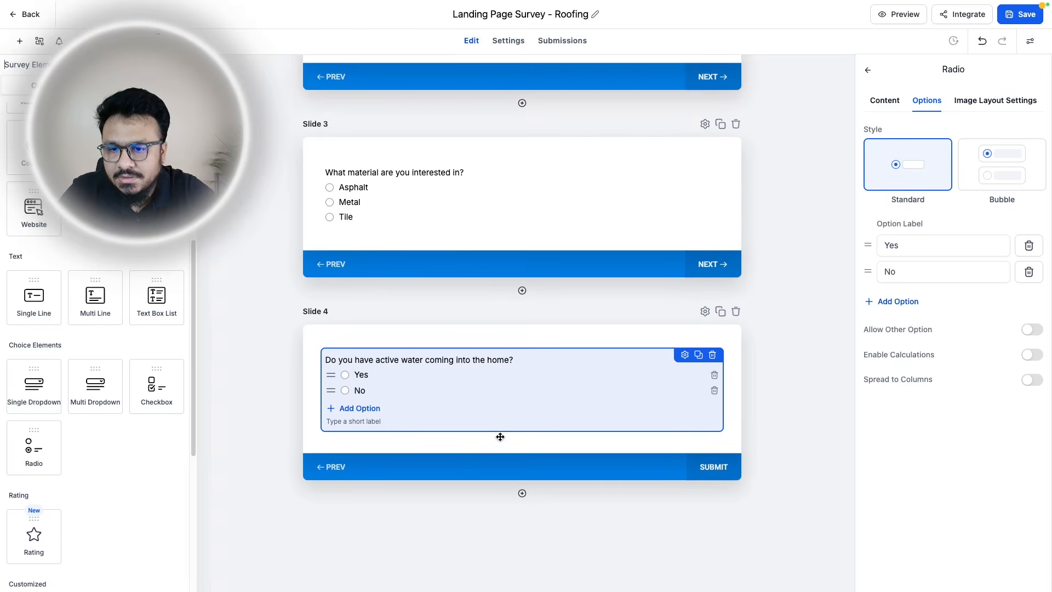
# - Add Slide 5 with a Radio element labelled "Are you the homeowner or authorized to make decisions for this property?", copied from the Google Docs outline
pyautogui.click(521, 493)
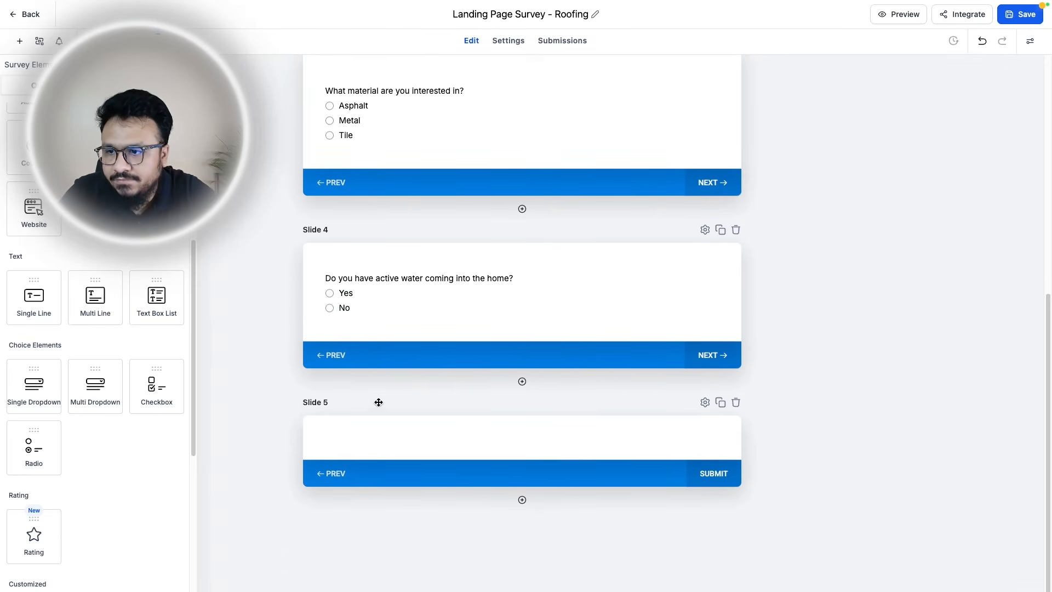
pyautogui.moveTo(56, 447); pyautogui.dragTo(520, 431)
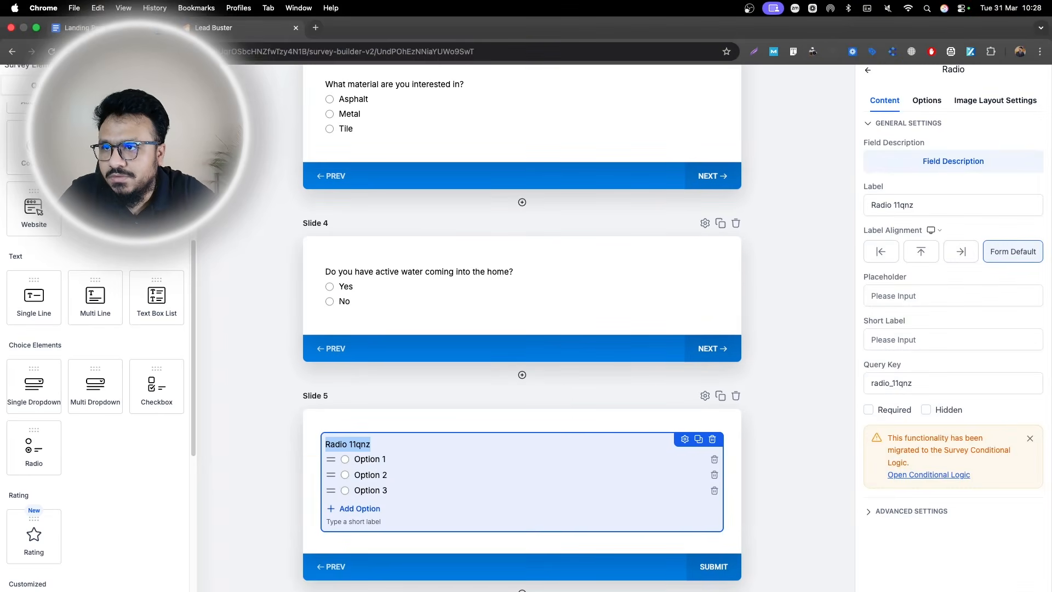
pyautogui.click(125, 28)
pyautogui.moveTo(375, 338); pyautogui.dragTo(772, 339)
pyautogui.press('super+c')
pyautogui.click(214, 27)
pyautogui.press('super+v')
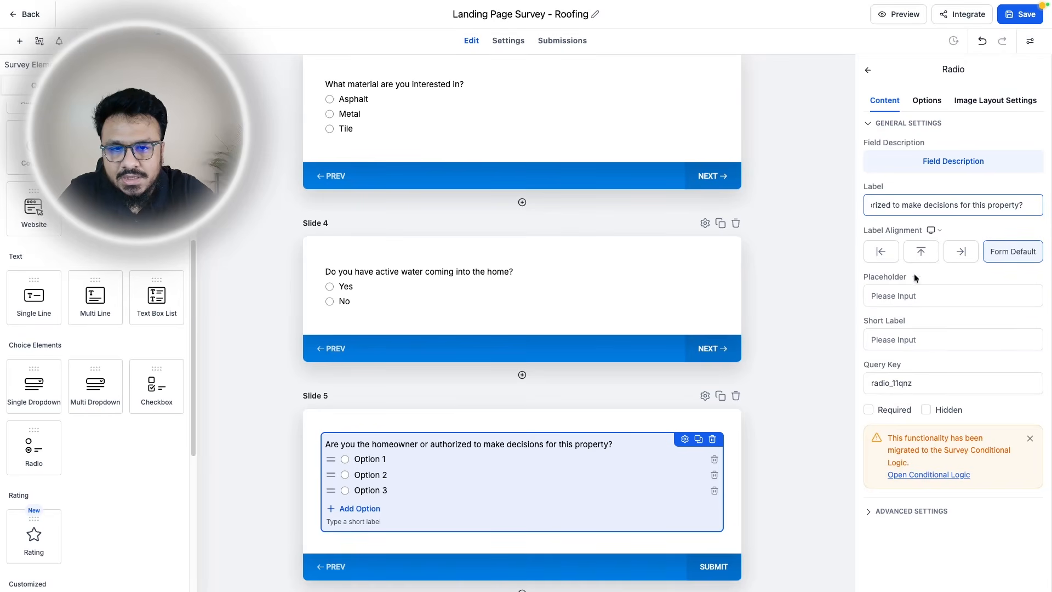
# - Set the Slide 5 Radio options to "Yes" and "No" and delete the third option
pyautogui.click(933, 102)
pyautogui.click(911, 245)
pyautogui.press('super+a')
pyautogui.write('Y')
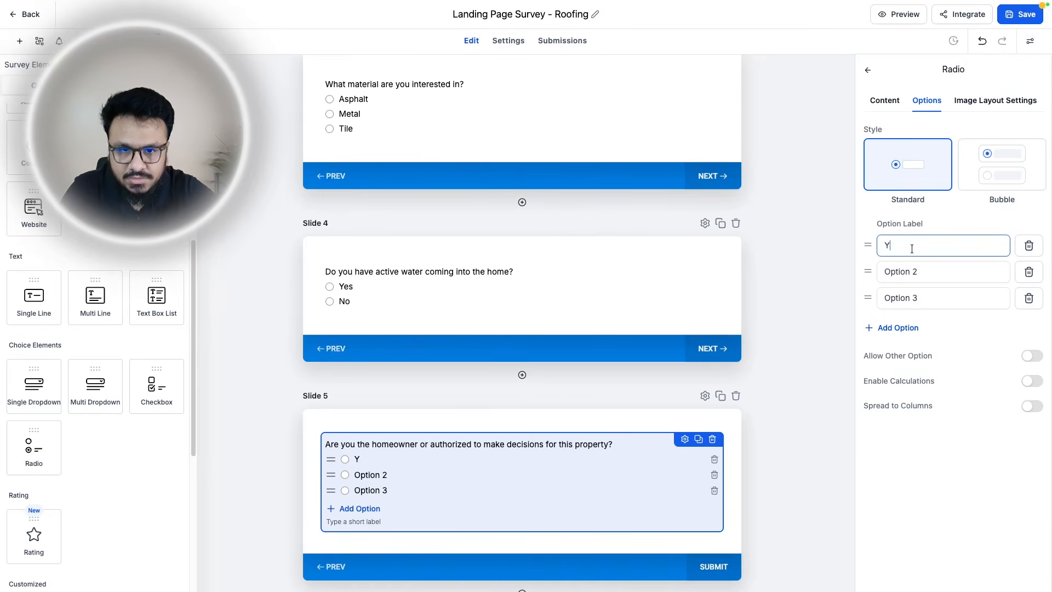
pyautogui.write('es')
pyautogui.click(919, 271)
pyautogui.press('super+a')
pyautogui.write('No')
pyautogui.click(1028, 298)
# - Copy "When are you looking to start this project?" from the Google Docs outline and use it to label a Radio element on a new Slide 6
pyautogui.click(88, 27)
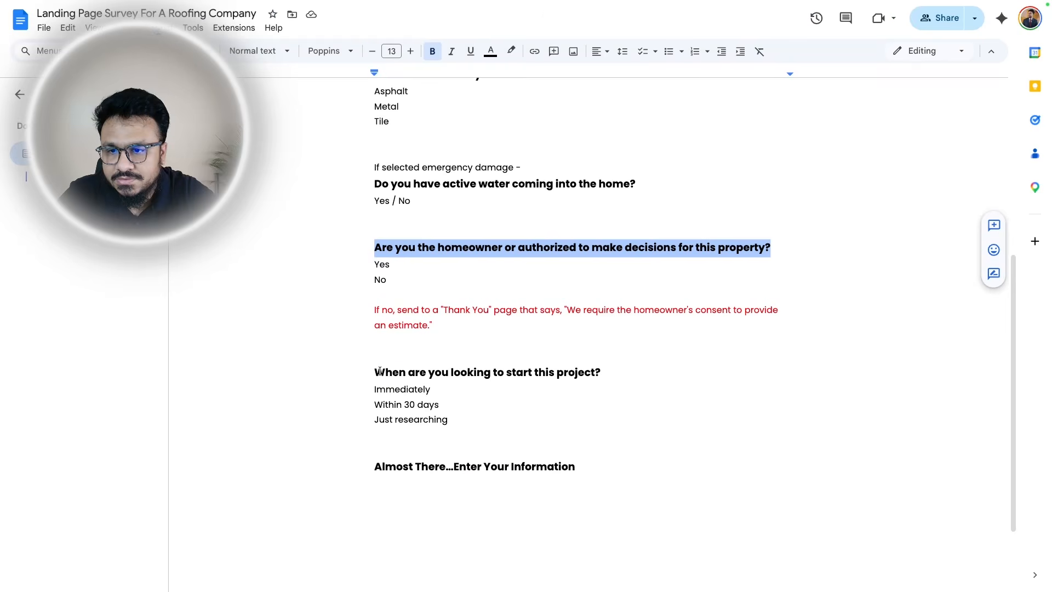
pyautogui.moveTo(375, 371); pyautogui.dragTo(593, 375)
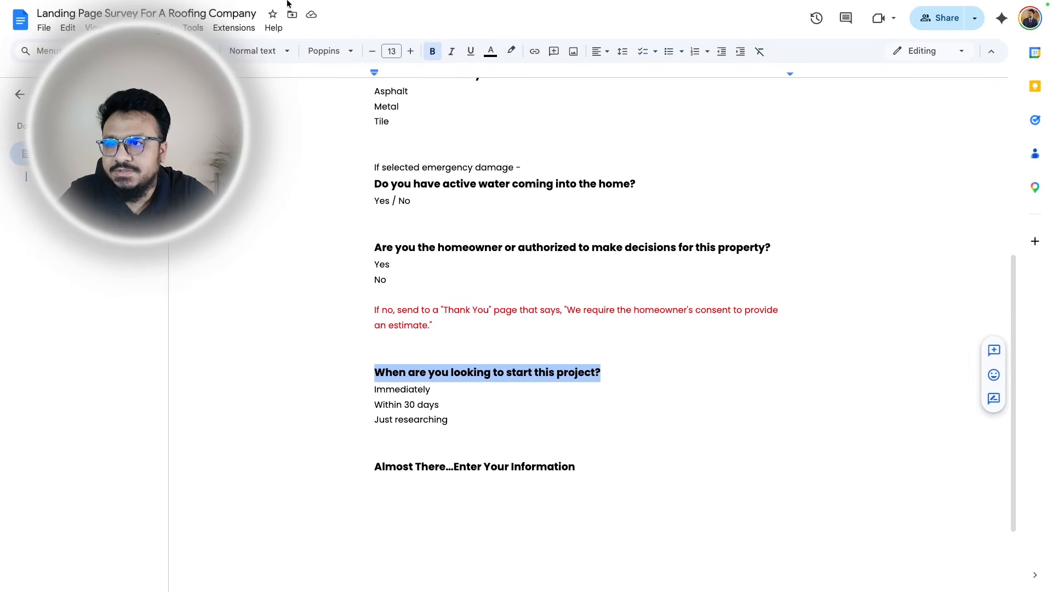
pyautogui.click(238, 21)
pyautogui.click(522, 496)
pyautogui.moveTo(33, 446); pyautogui.dragTo(437, 433)
pyautogui.tripleClick(911, 211)
pyautogui.write('When are you looking to start this project?')
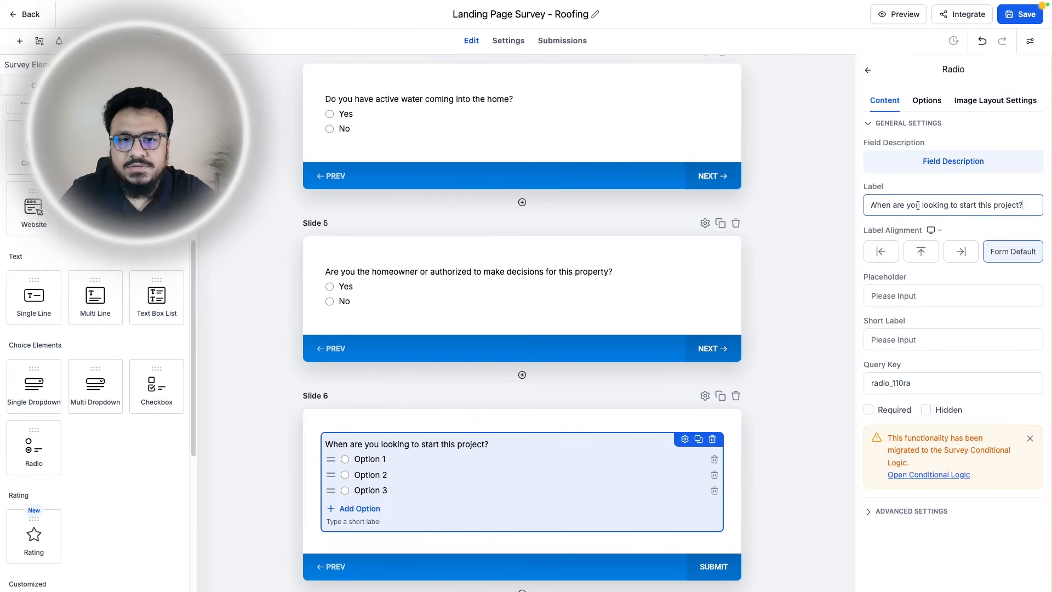
# - Set the Slide 6 Radio options to "Immediately", "Within A Month" and "Just Exploring"
pyautogui.click(931, 99)
pyautogui.tripleClick(914, 245)
pyautogui.write('Immediately')
pyautogui.press('Tab')
pyautogui.write('Within A month')
pyautogui.press('Tab')
pyautogui.write('Just Exploring')
# - Add Slide 7 with Full Name, Email and Phone fields and save the survey
pyautogui.scroll(-2, 516, 444)
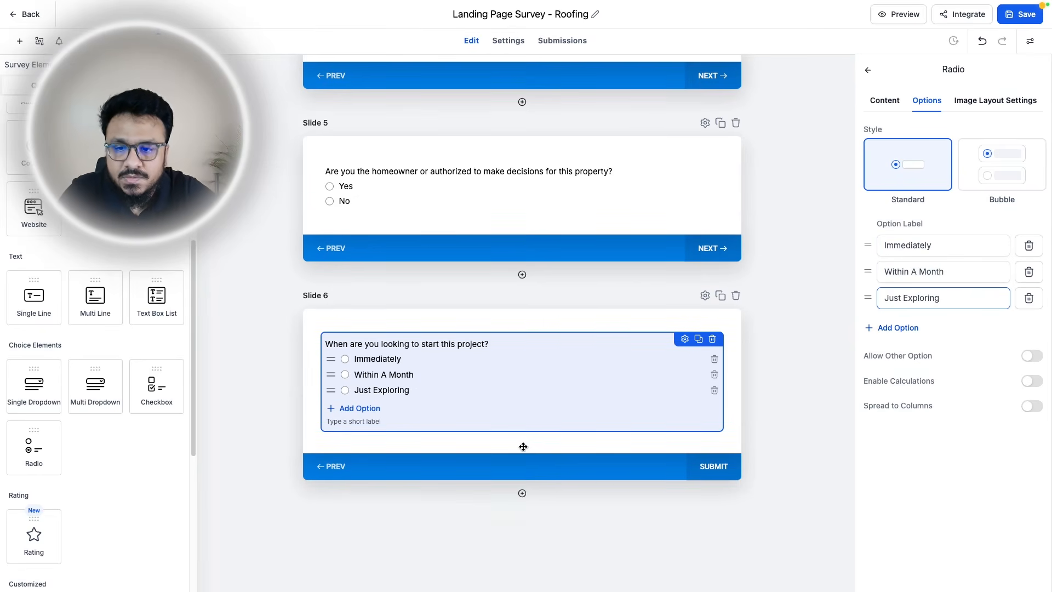
pyautogui.click(521, 493)
pyautogui.scroll(-2, 531, 437)
pyautogui.scroll(5, 48, 211)
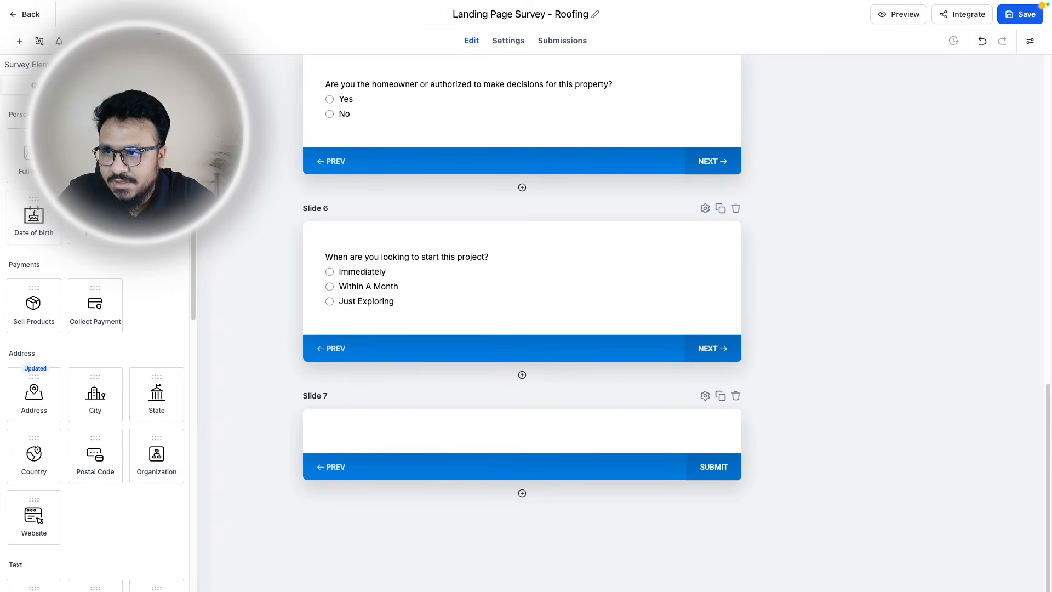
pyautogui.moveTo(31, 156); pyautogui.dragTo(458, 467)
pyautogui.scroll(-1, 457, 467)
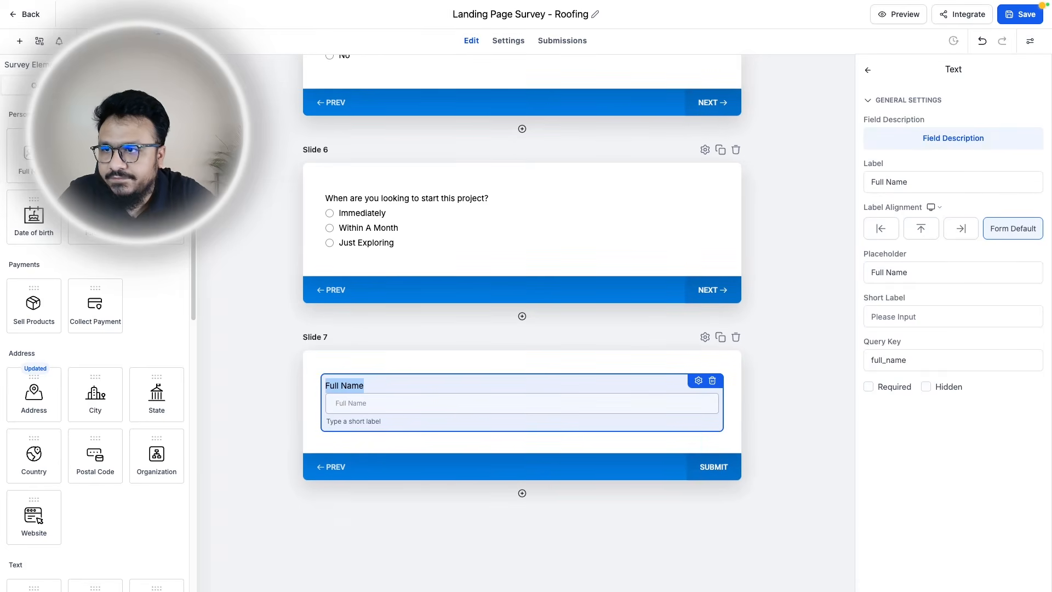
pyautogui.moveTo(156, 217); pyautogui.dragTo(426, 477)
pyautogui.moveTo(125, 230); pyautogui.dragTo(404, 469)
pyautogui.scroll(-1, 416, 476)
pyautogui.scroll(-2, 422, 482)
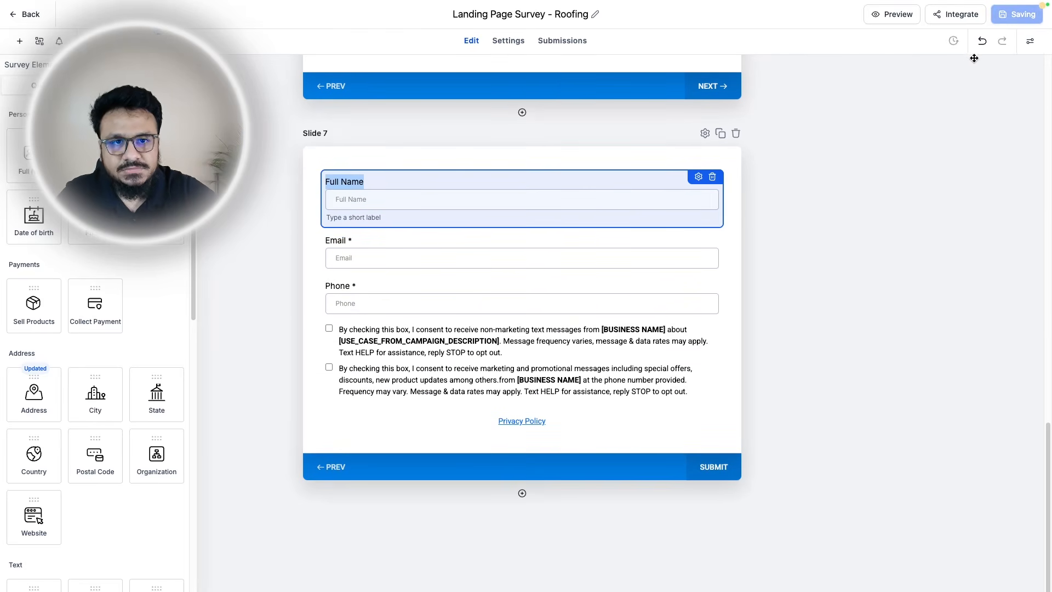
pyautogui.click(970, 56)
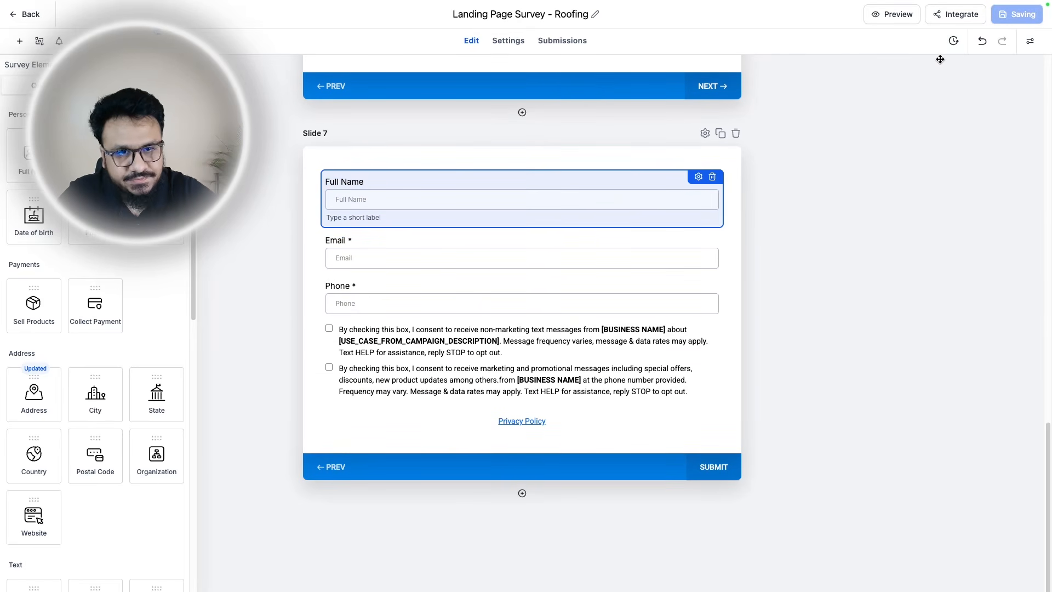
# - Preview the survey and compare its slides with the Google Docs outline to see which answer leads to each follow-up question
pyautogui.click(891, 14)
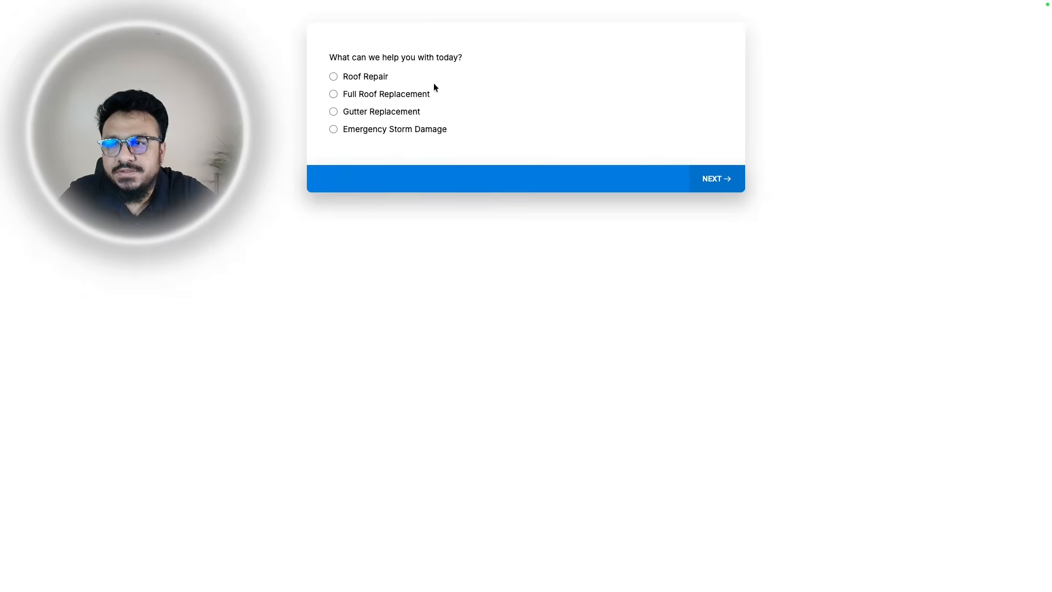
pyautogui.moveTo(88, 2)
pyautogui.click(86, 27)
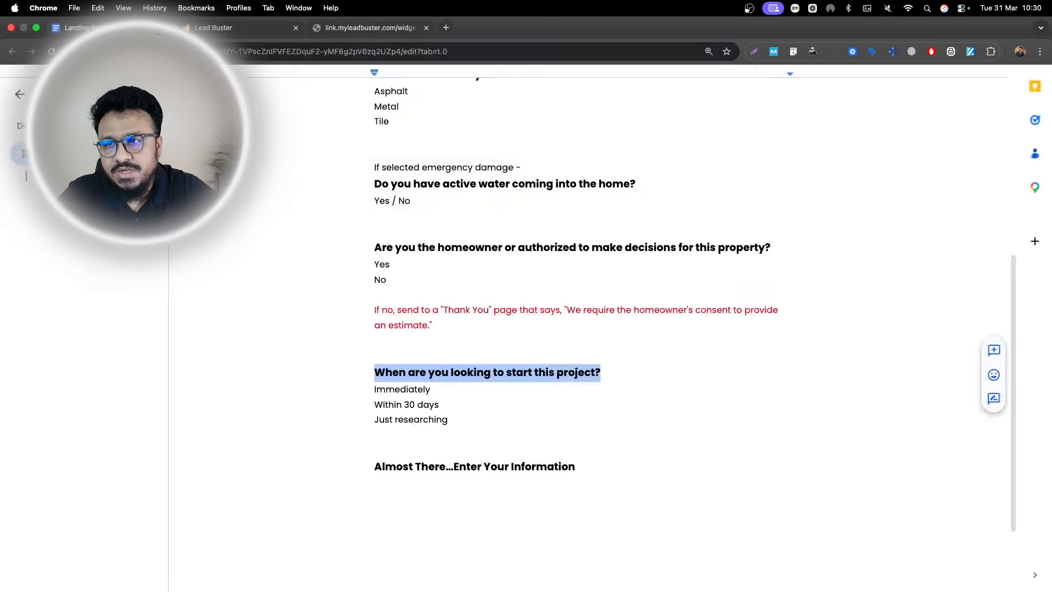
pyautogui.scroll(6, 385, 275)
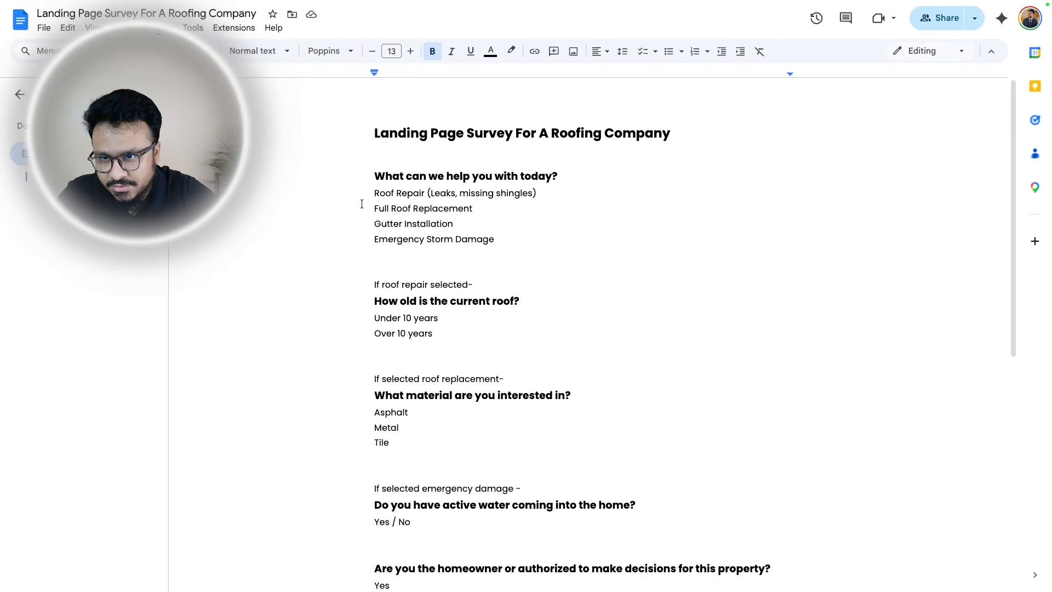
pyautogui.moveTo(370, 178); pyautogui.dragTo(496, 240)
pyautogui.tripleClick(393, 193)
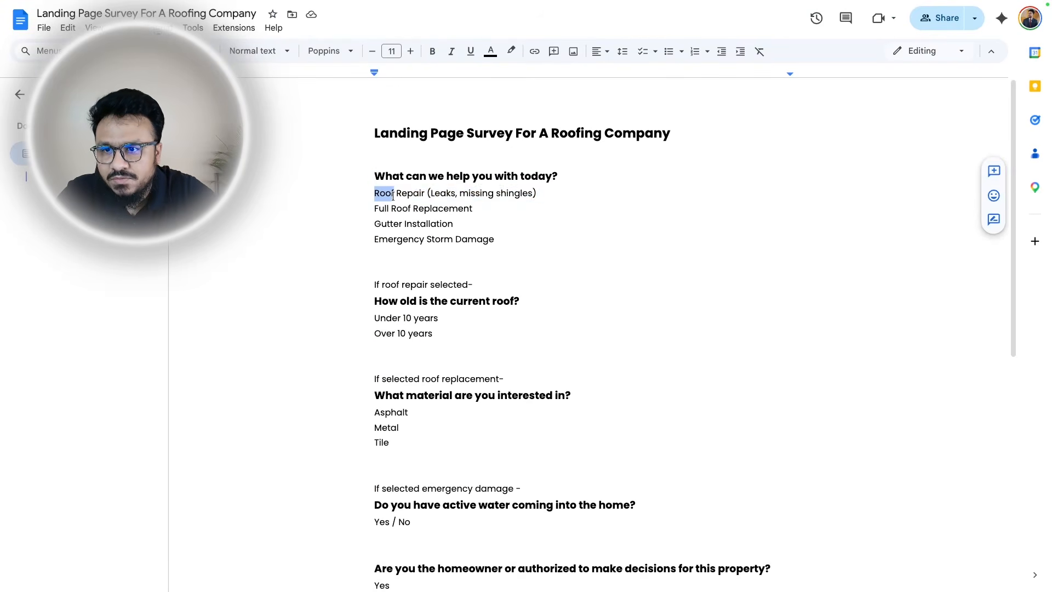
pyautogui.moveTo(376, 300); pyautogui.dragTo(519, 302)
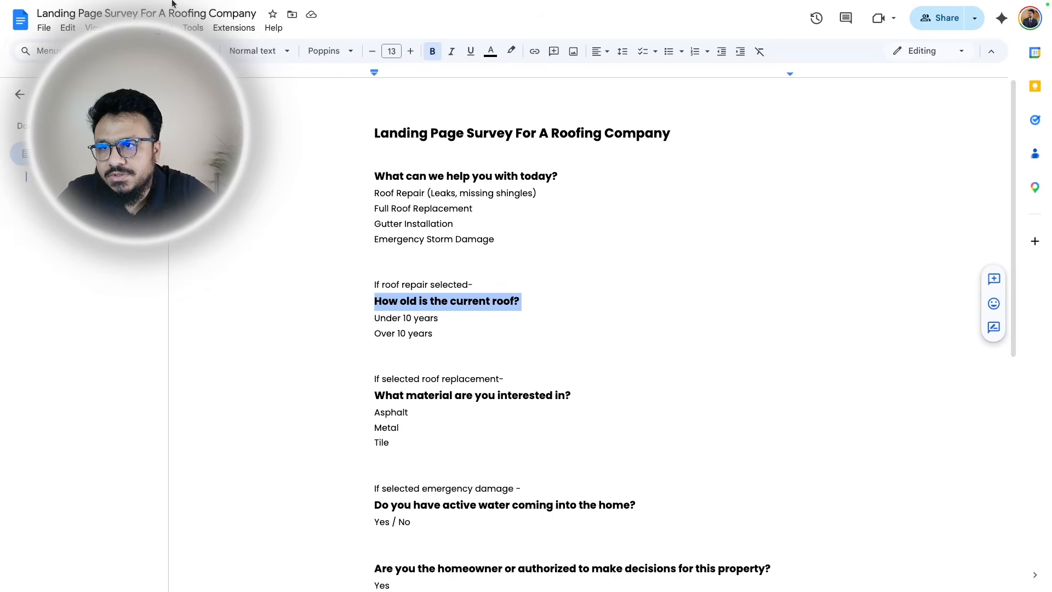
pyautogui.click(212, 28)
pyautogui.scroll(15, 438, 291)
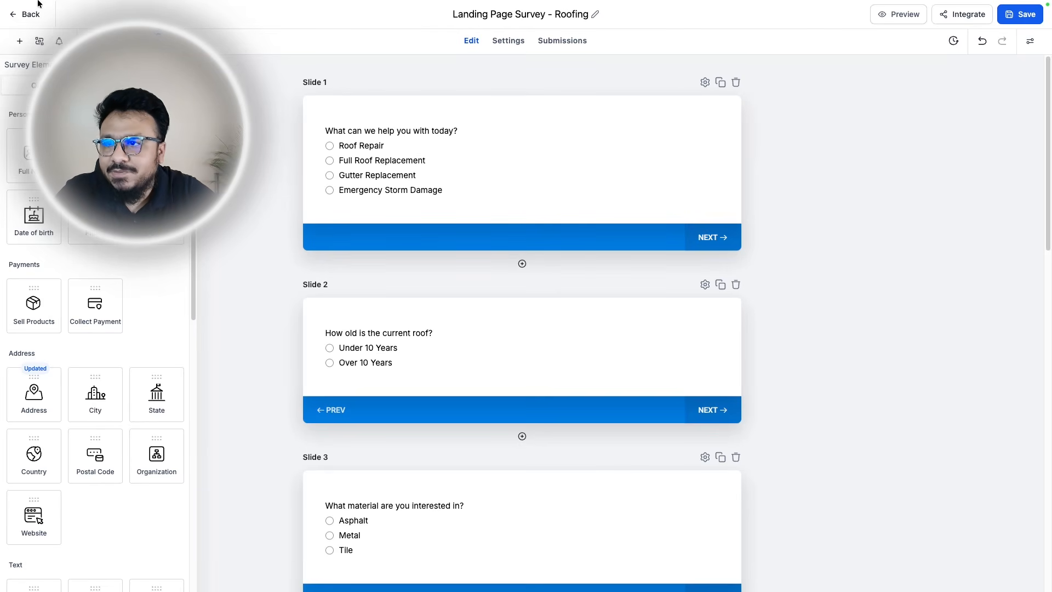
pyautogui.click(123, 29)
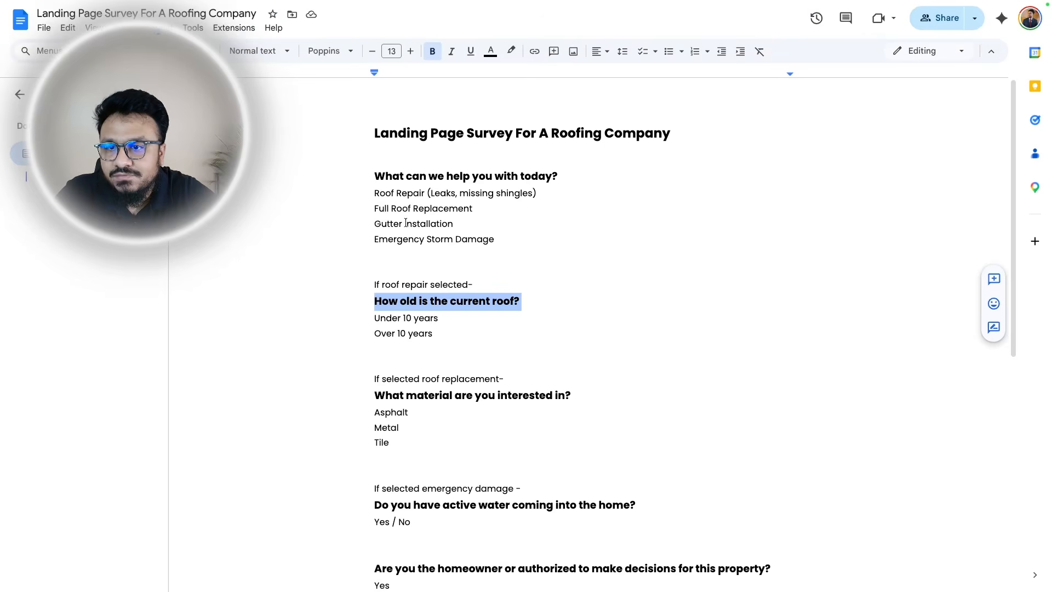
pyautogui.moveTo(375, 389); pyautogui.dragTo(392, 444)
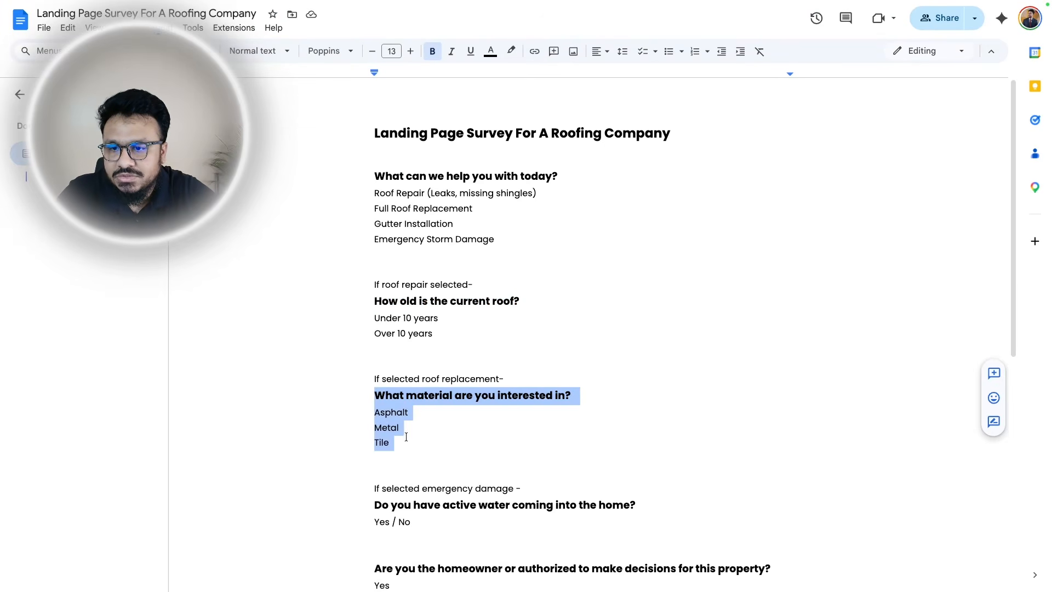
pyautogui.click(212, 21)
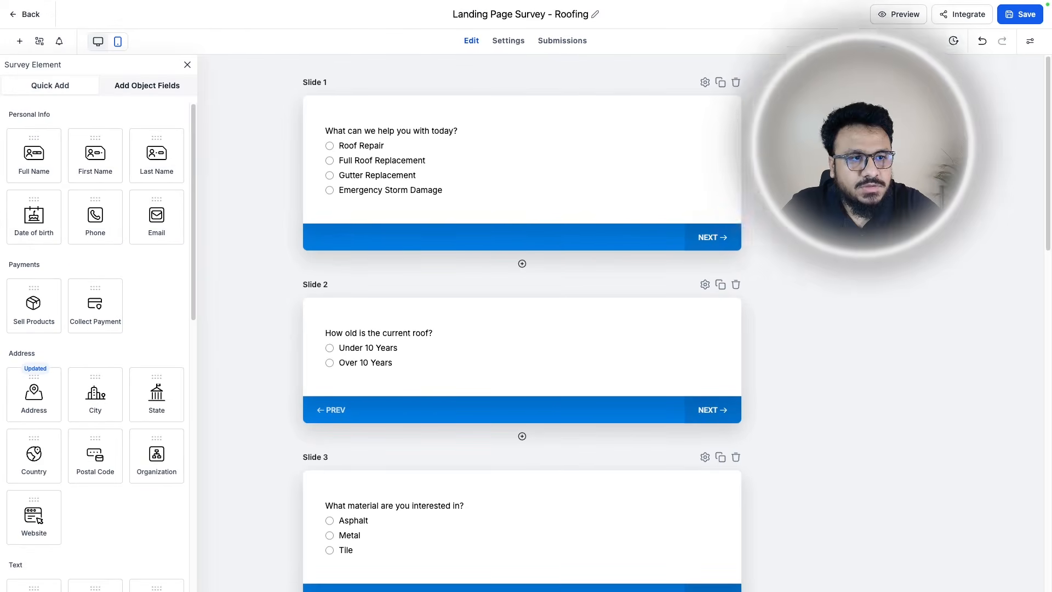
# - Add a Jump To condition that sends "What can we help you with today?" answers equal to Full Roof Replacement to P3 - Slide 3
pyautogui.click(39, 44)
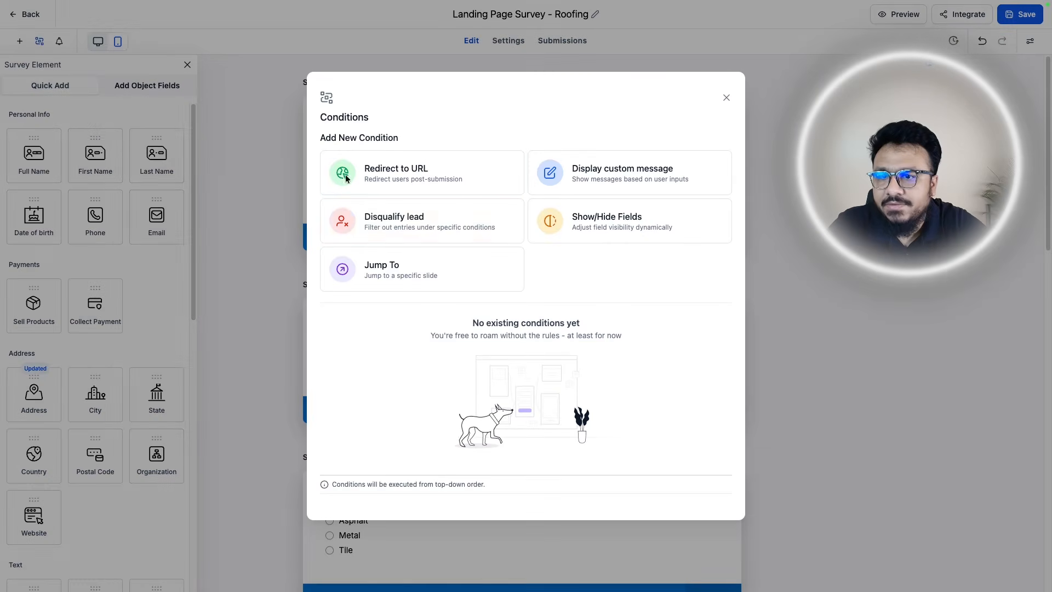
pyautogui.click(379, 271)
pyautogui.click(471, 182)
pyautogui.click(447, 205)
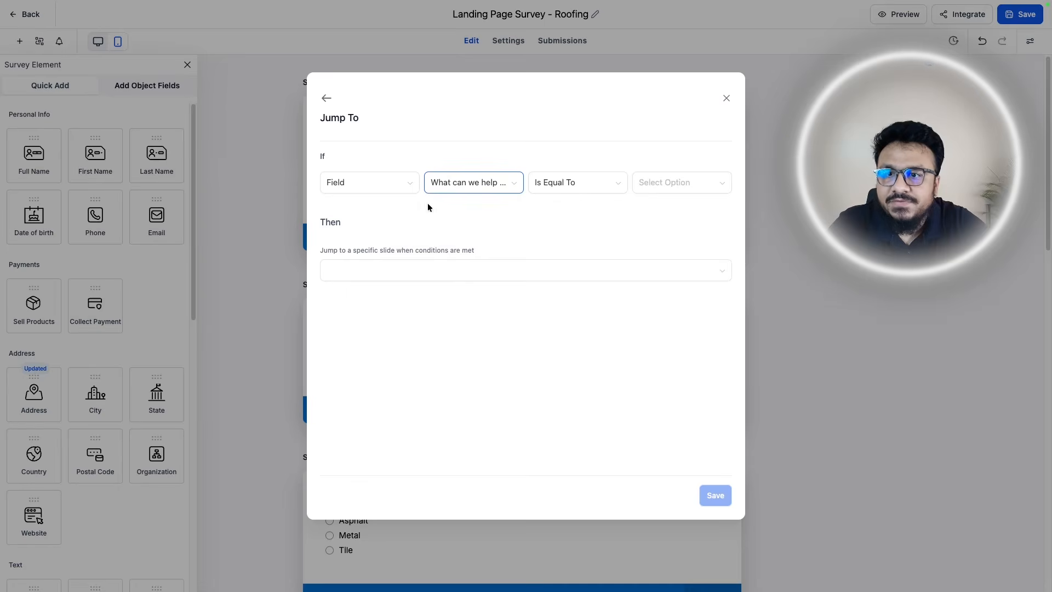
pyautogui.click(455, 193)
pyautogui.click(452, 207)
pyautogui.click(674, 182)
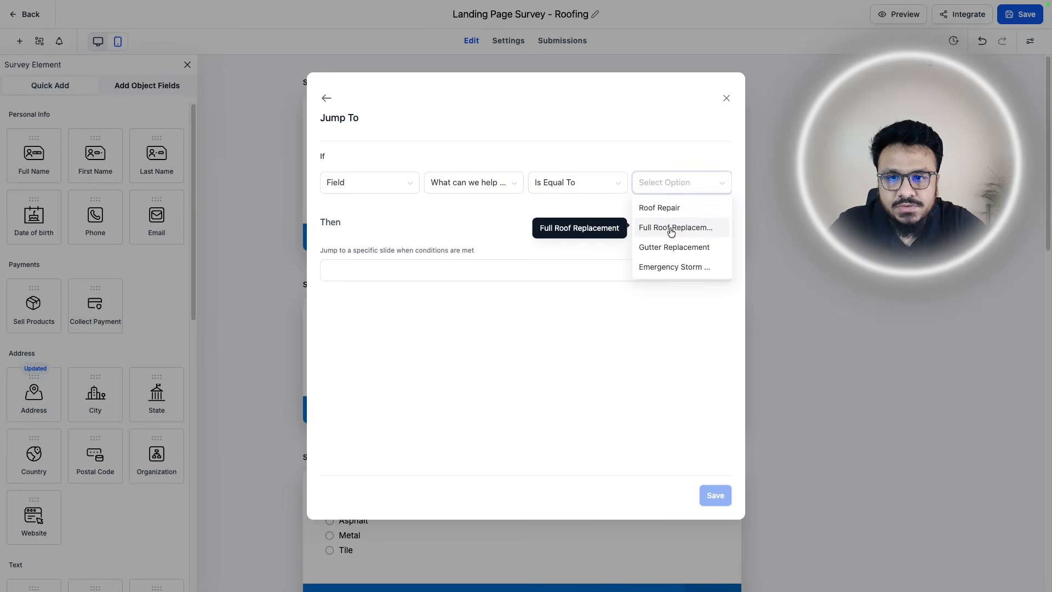
pyautogui.click(671, 230)
pyautogui.click(382, 270)
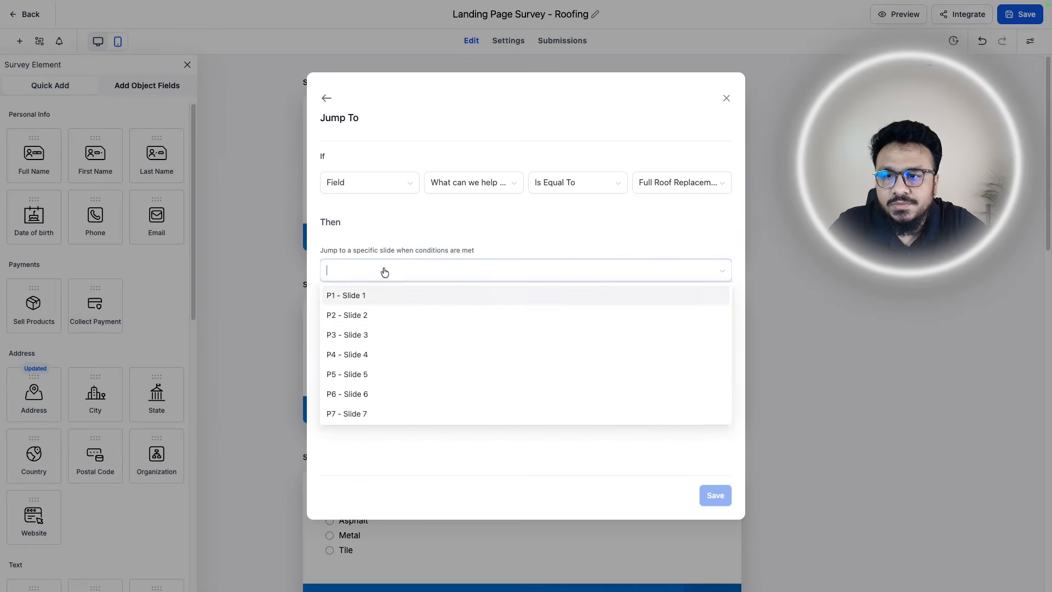
pyautogui.click(364, 334)
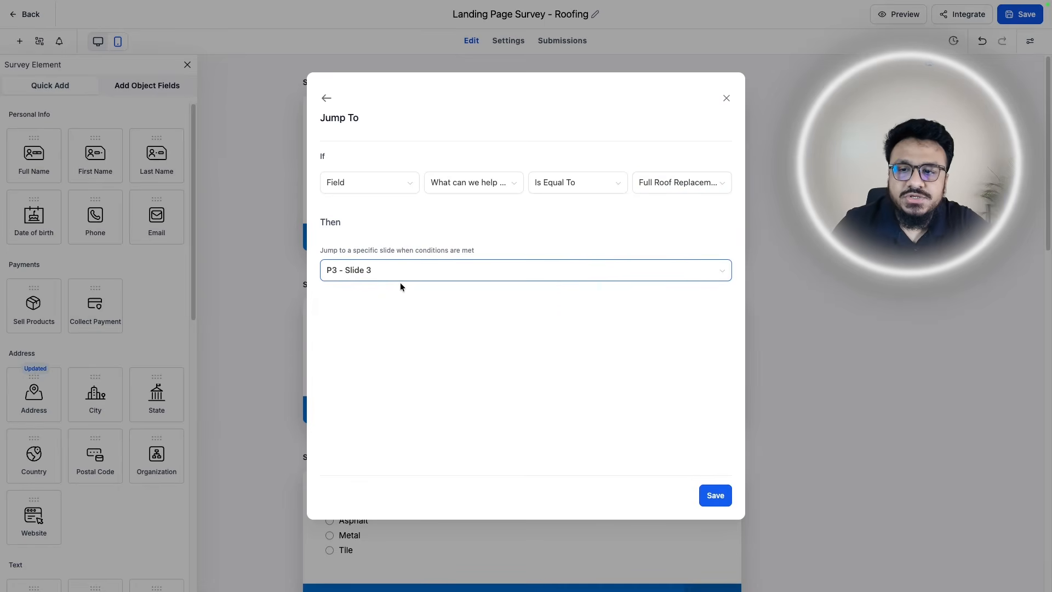
pyautogui.click(112, 29)
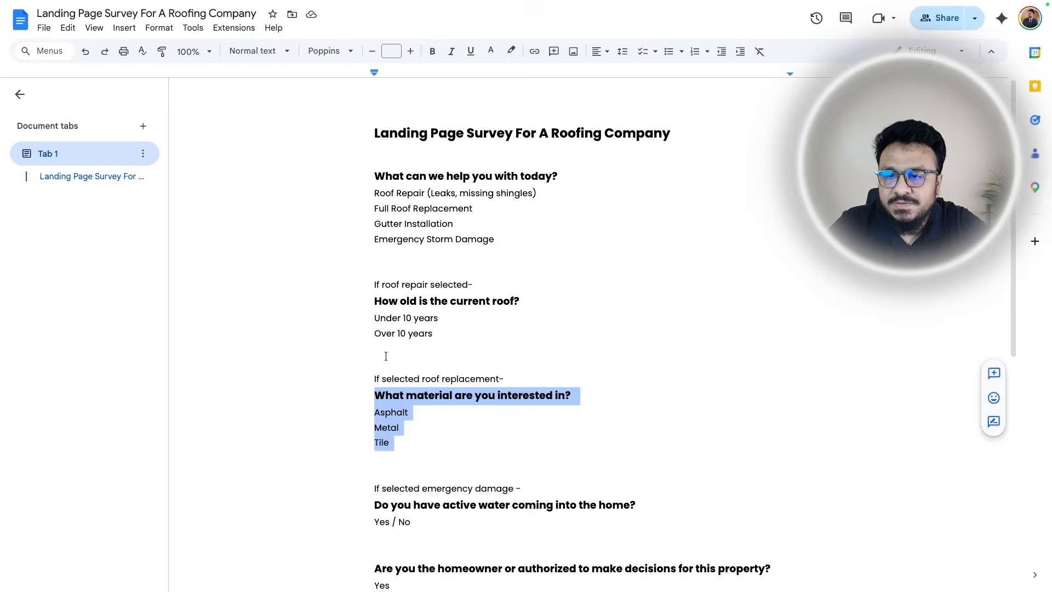
pyautogui.click(718, 497)
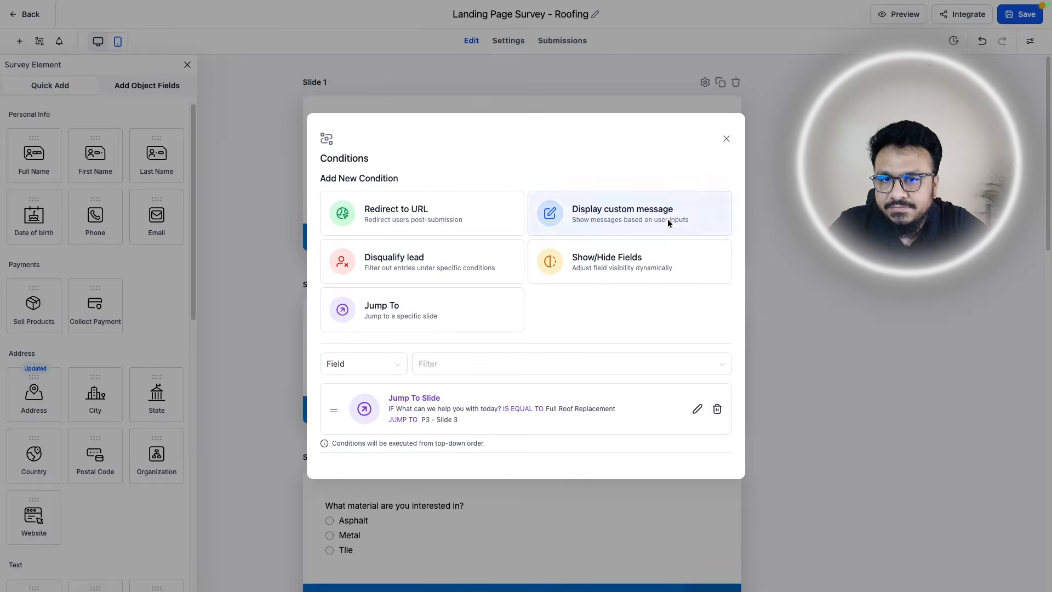
# - Check the Google Docs outline for the follow-up question tied to the Emergency Storm Damage answer
pyautogui.moveTo(113, 2)
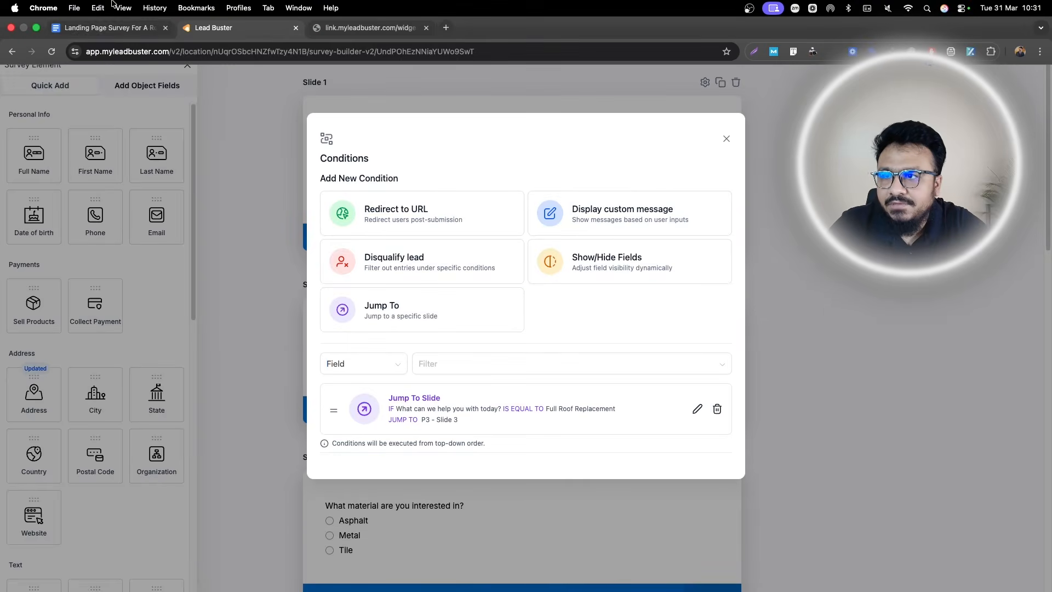
pyautogui.click(102, 33)
pyautogui.click(363, 218)
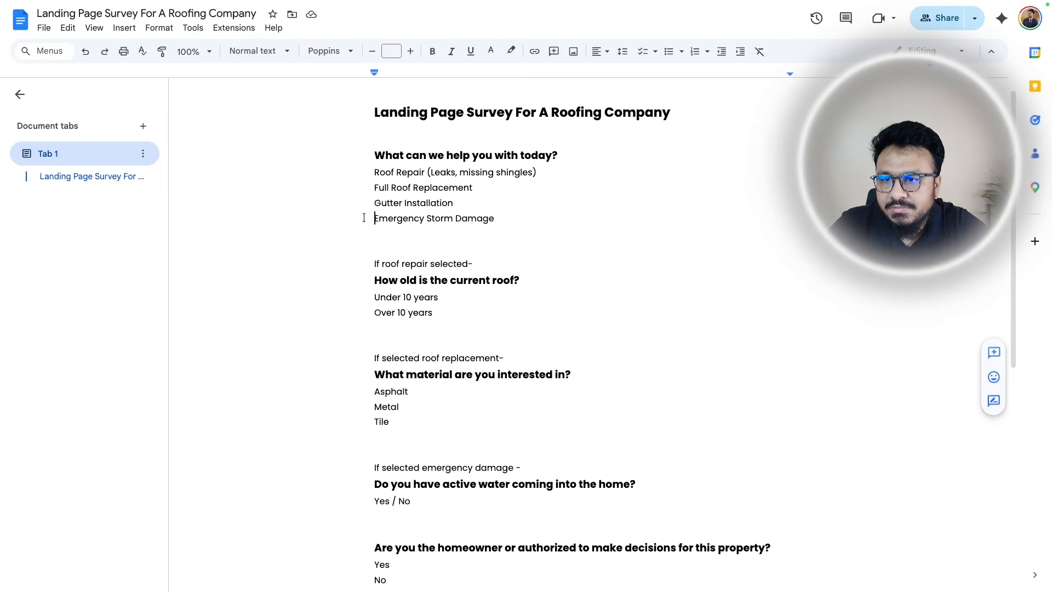
pyautogui.moveTo(363, 218); pyautogui.dragTo(494, 218)
pyautogui.scroll(-1, 458, 339)
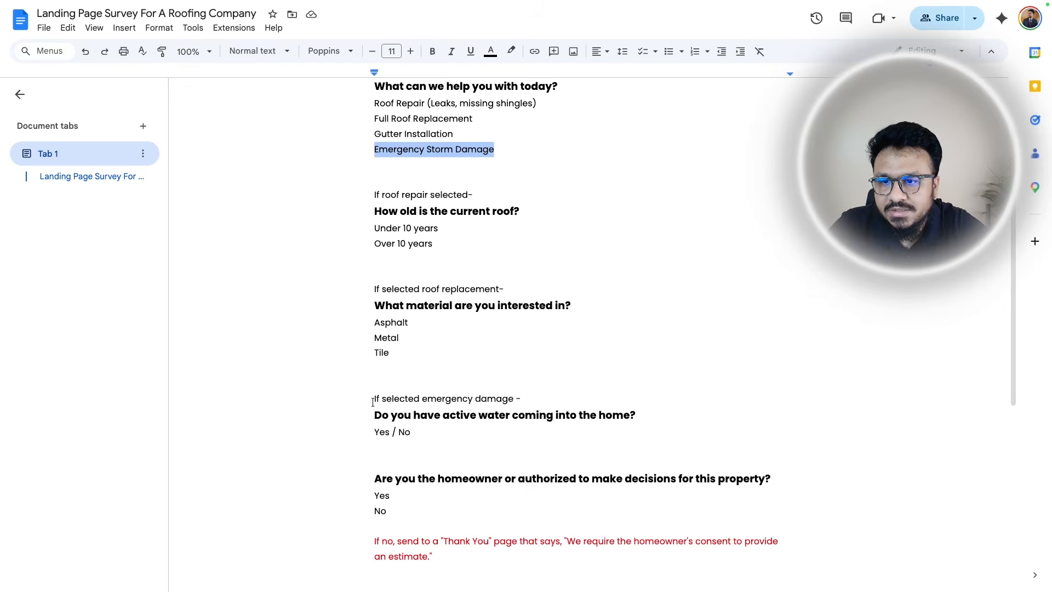
pyautogui.moveTo(377, 448); pyautogui.dragTo(401, 377)
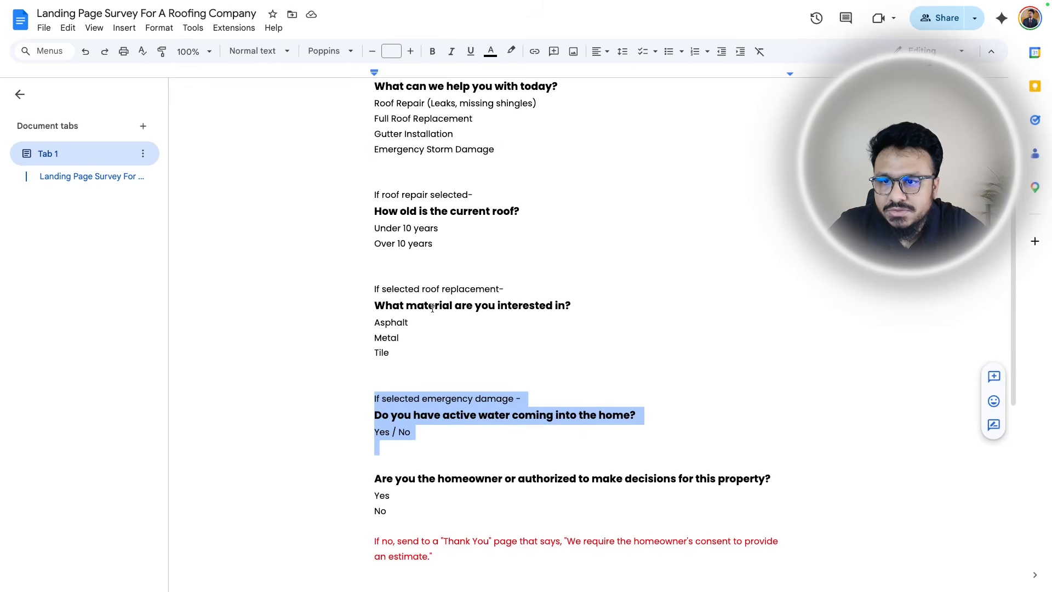
# - Back in Lead Buster, add a Jump To condition sending "What can we help you with today?" equal to Emergency Storm Damage to P4 - Slide 4
pyautogui.hotkey('ctrl', 'Tab')
pyautogui.click(389, 298)
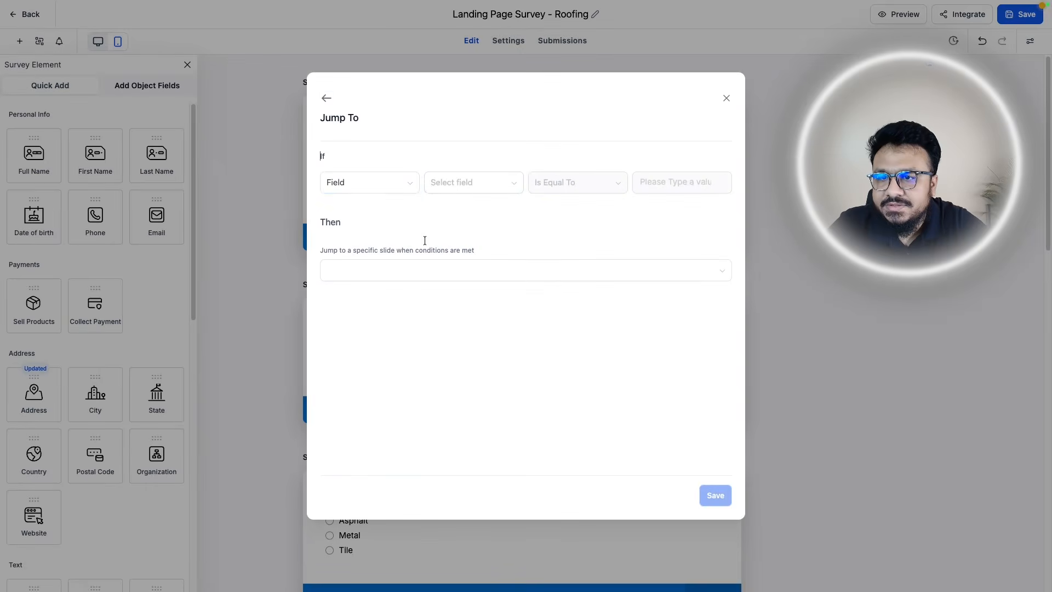
pyautogui.click(443, 184)
pyautogui.click(495, 212)
pyautogui.click(677, 183)
pyautogui.click(658, 265)
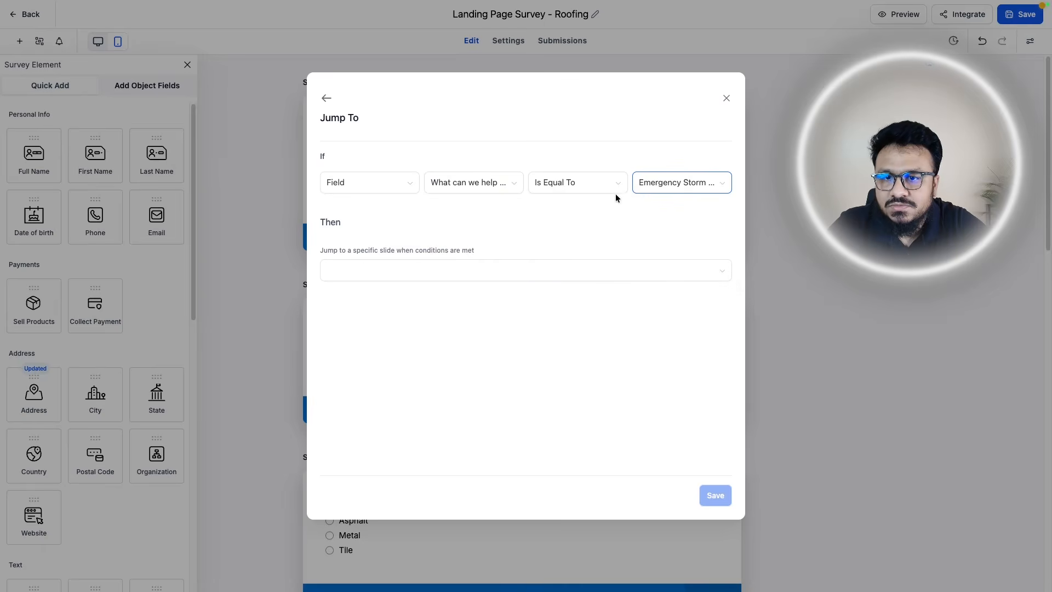
pyautogui.click(438, 271)
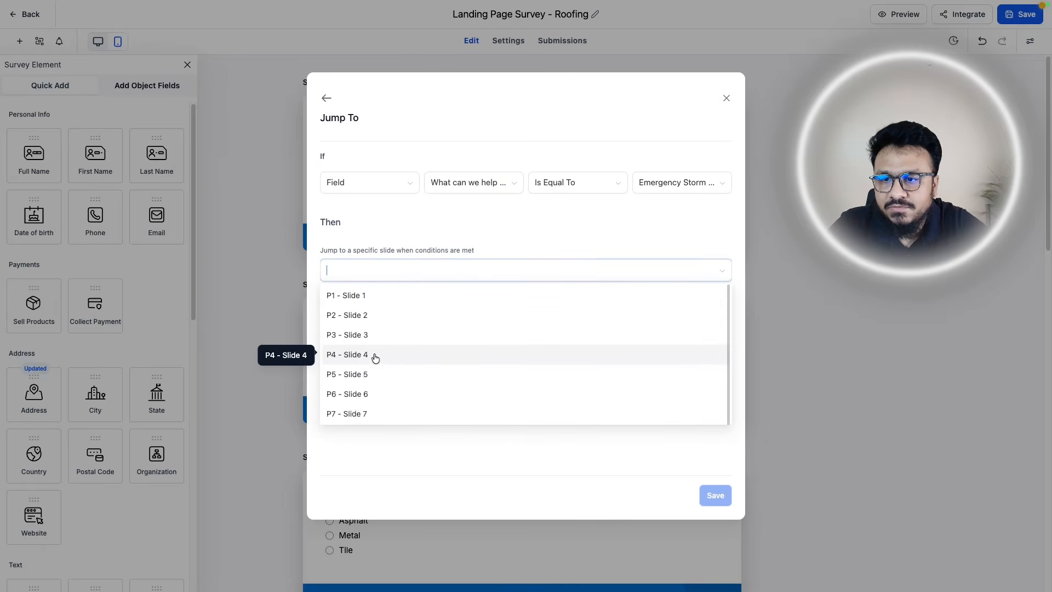
pyautogui.click(374, 357)
# - Check the outline's gutter option, then add a Lead Buster Jump To condition sending first-question answers equal to Gutter Replacement to P5 - Slide 5
pyautogui.click(120, 23)
pyautogui.moveTo(372, 139); pyautogui.dragTo(457, 136)
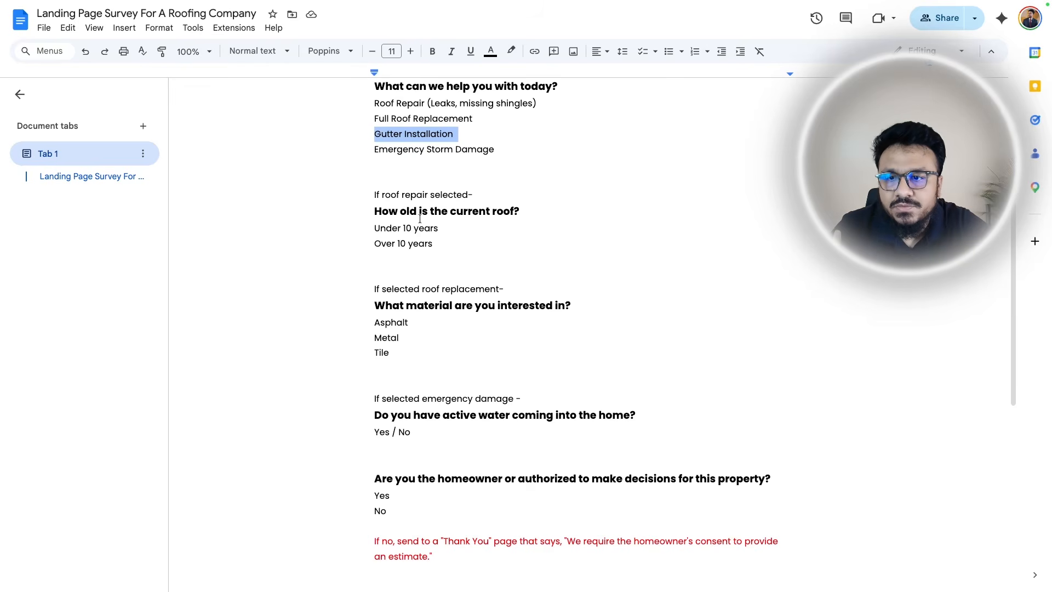
pyautogui.scroll(-2, 400, 395)
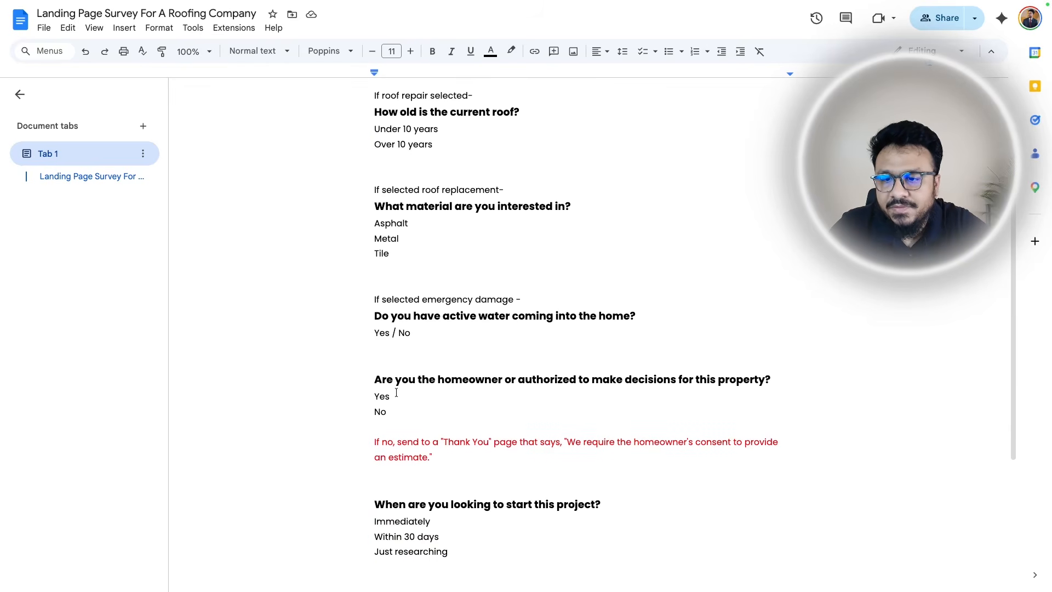
pyautogui.click(219, 25)
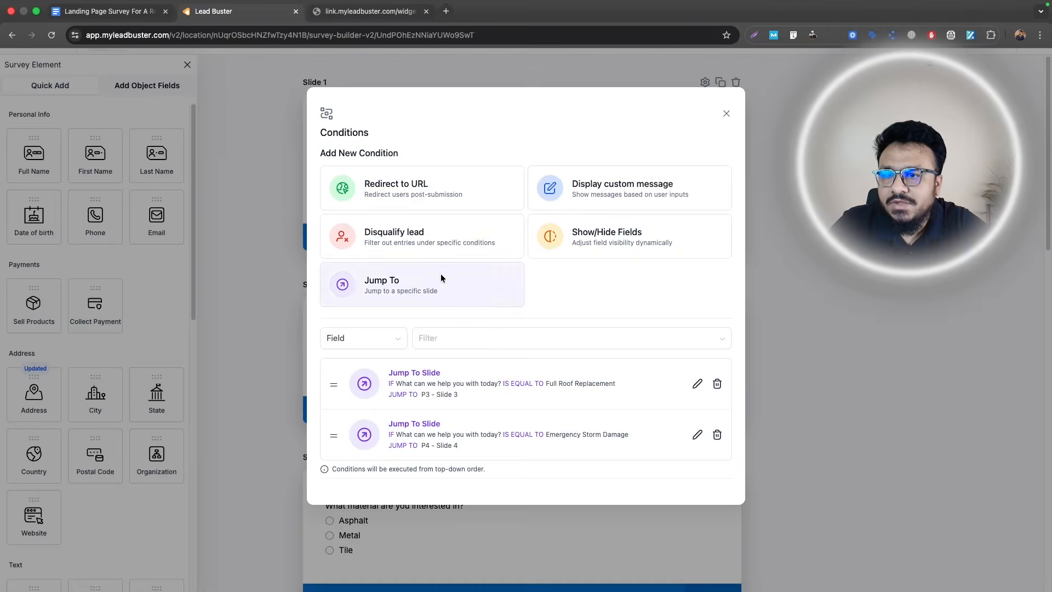
pyautogui.click(400, 295)
pyautogui.click(575, 182)
pyautogui.click(602, 206)
pyautogui.click(655, 185)
pyautogui.click(664, 254)
pyautogui.click(500, 263)
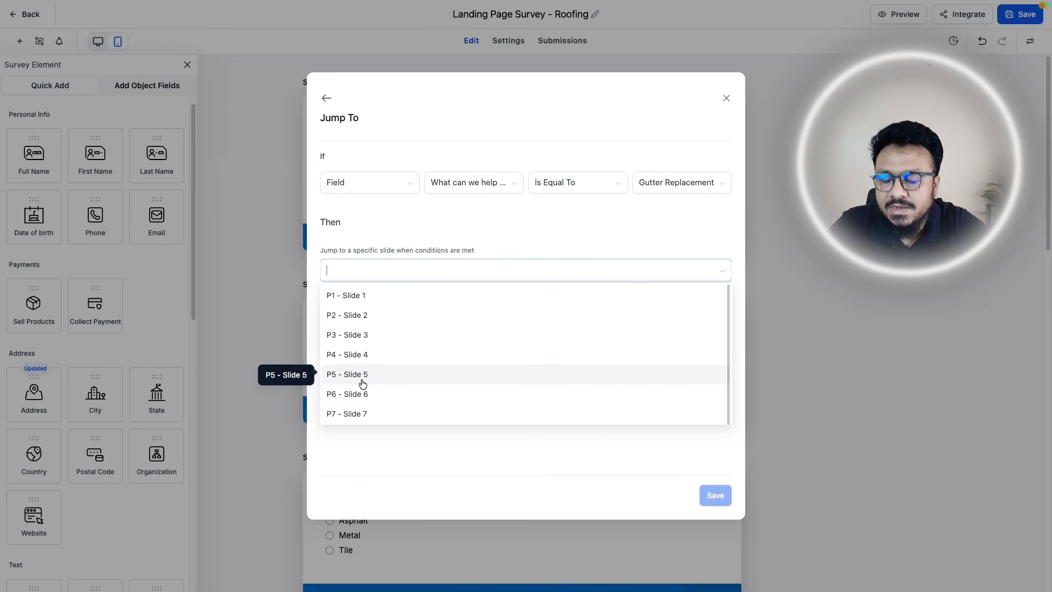
pyautogui.click(393, 379)
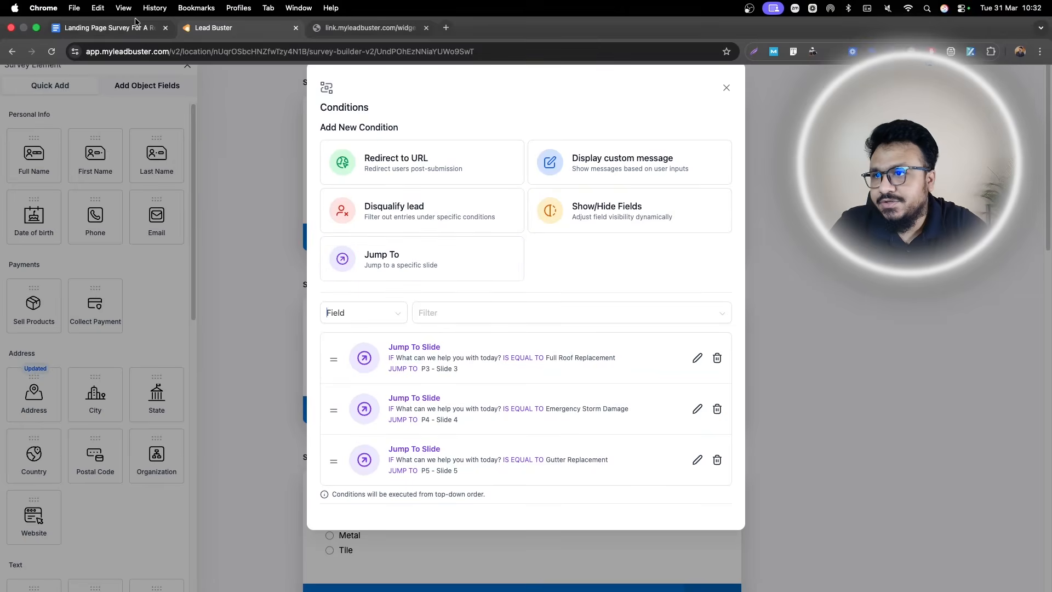
# - Review the Roof Repair option and the homeowner question's rule for a No answer in the Google Docs outline
pyautogui.click(104, 23)
pyautogui.scroll(5, 370, 143)
pyautogui.moveTo(370, 144); pyautogui.dragTo(422, 144)
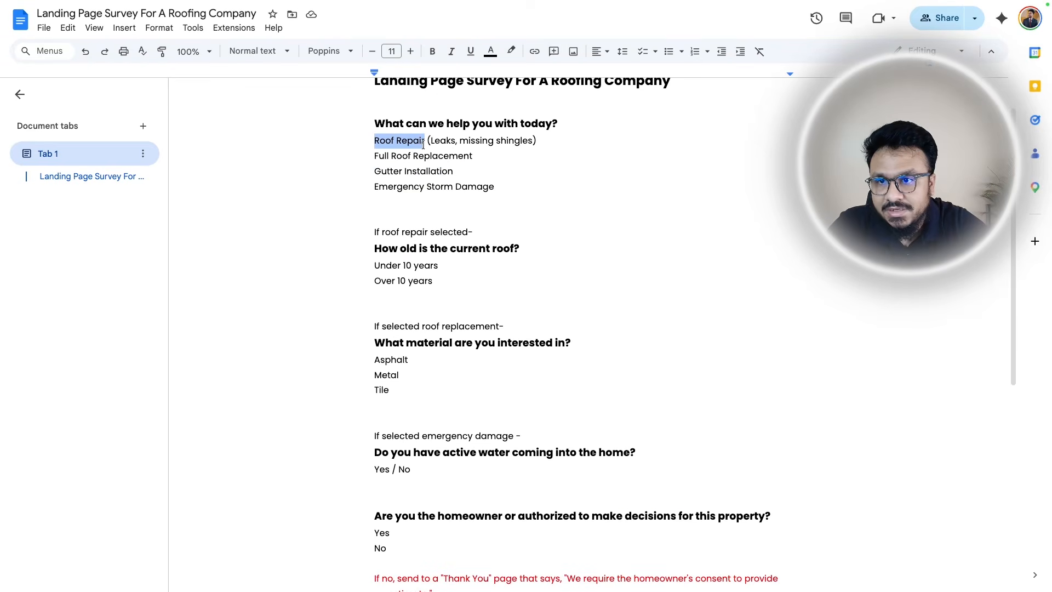
pyautogui.tripleClick(398, 141)
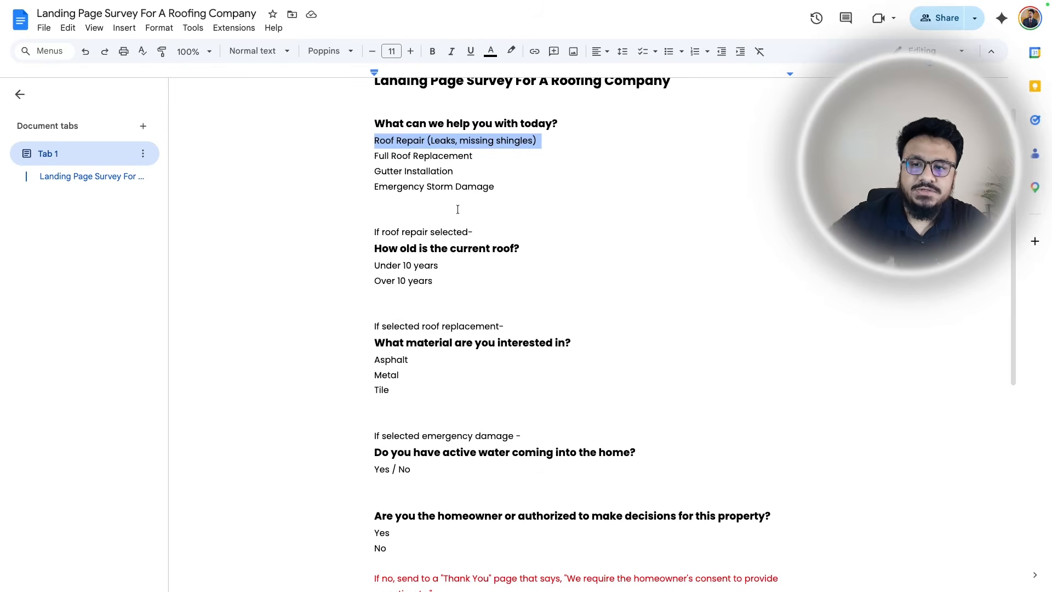
pyautogui.moveTo(373, 141); pyautogui.dragTo(551, 141)
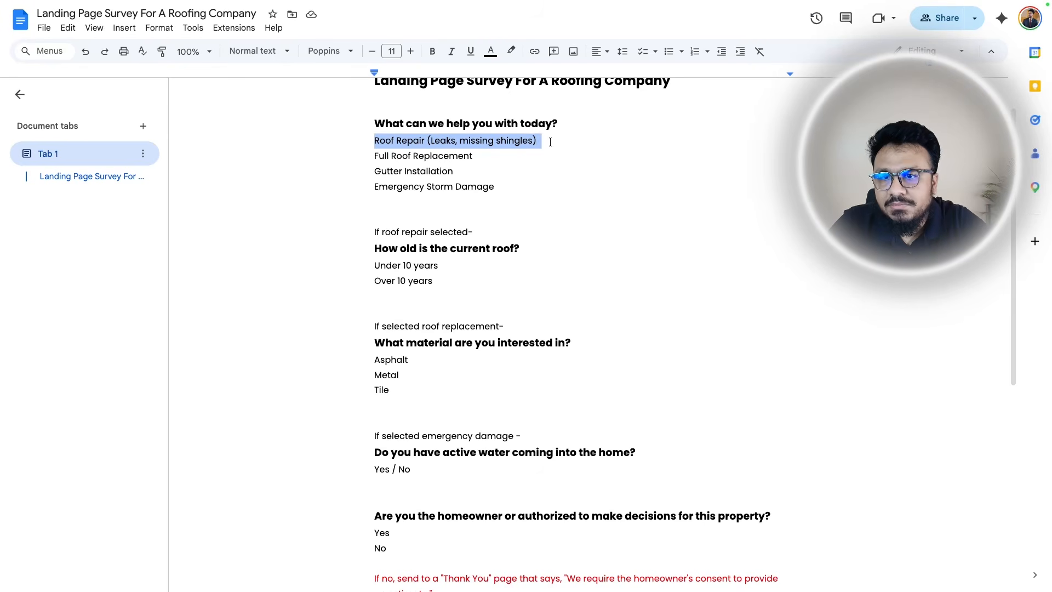
pyautogui.click(550, 142)
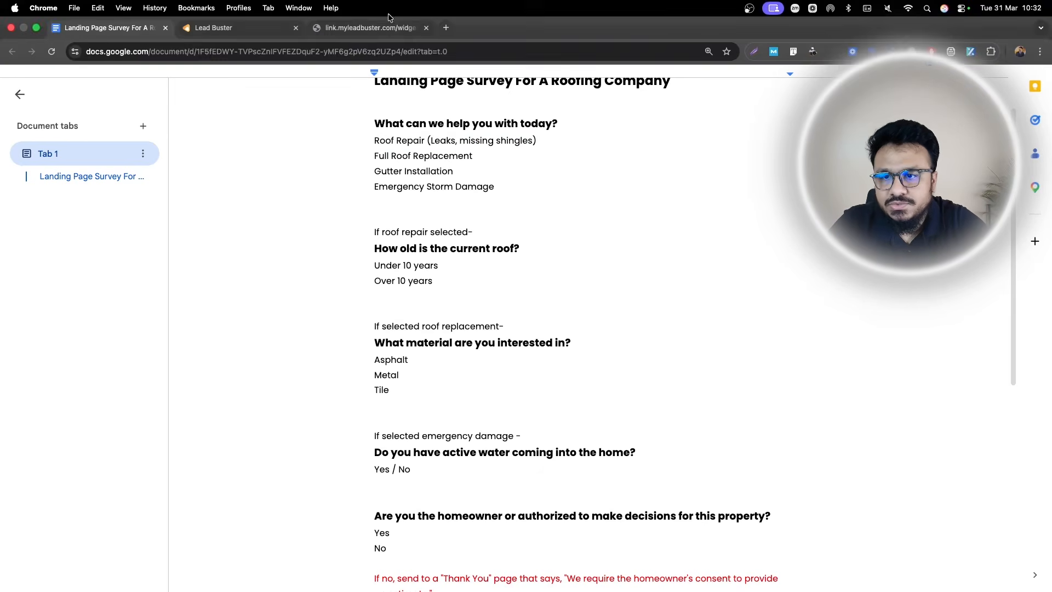
pyautogui.moveTo(256, 1)
pyautogui.moveTo(374, 270); pyautogui.dragTo(438, 351)
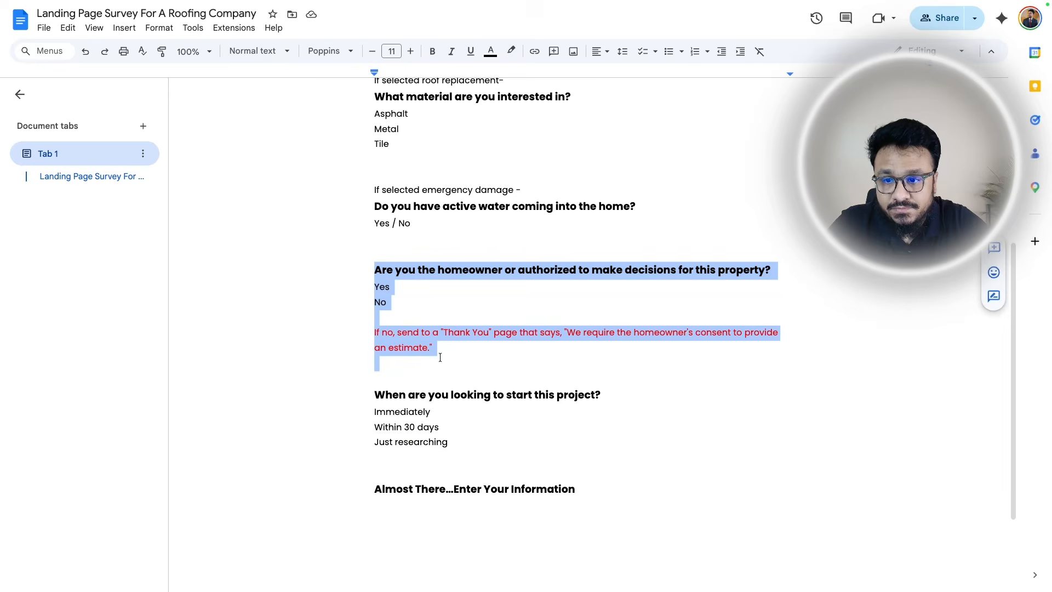
pyautogui.click(400, 285)
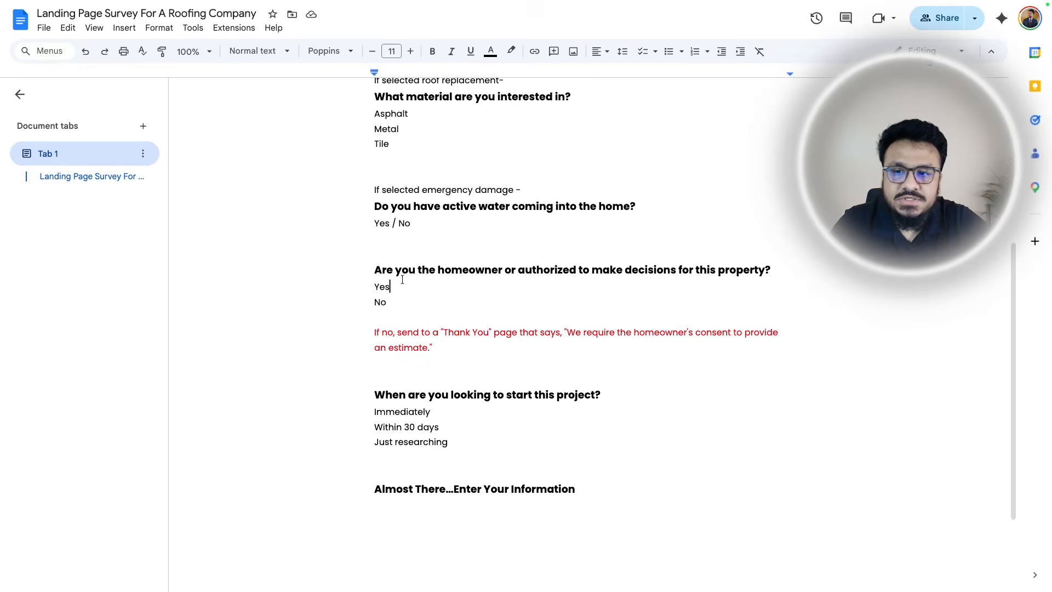
# - Select the sentence "We require the homeowner's consent to provide an estimate." in the Google Docs outline for reuse as the disqualification message
pyautogui.click(238, 6)
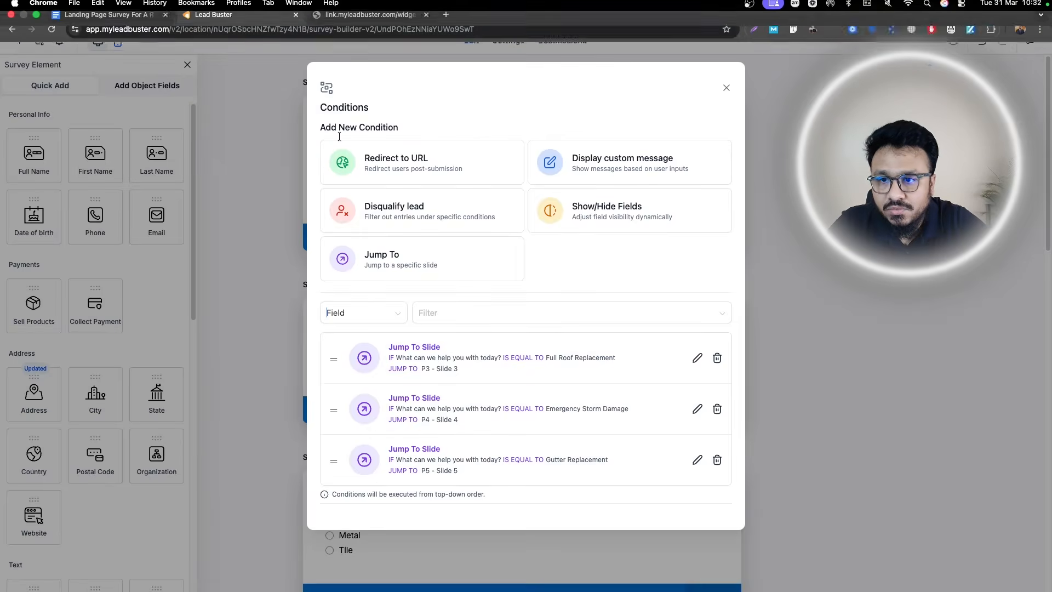
pyautogui.click(134, 6)
pyautogui.moveTo(374, 332); pyautogui.dragTo(430, 349)
pyautogui.click(587, 335)
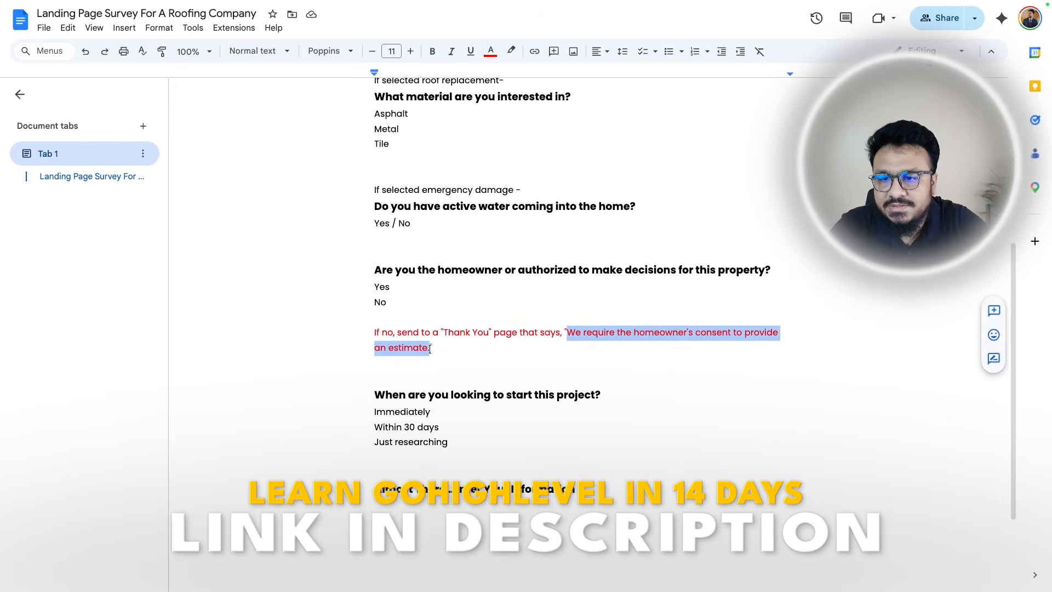
pyautogui.moveTo(160, 1)
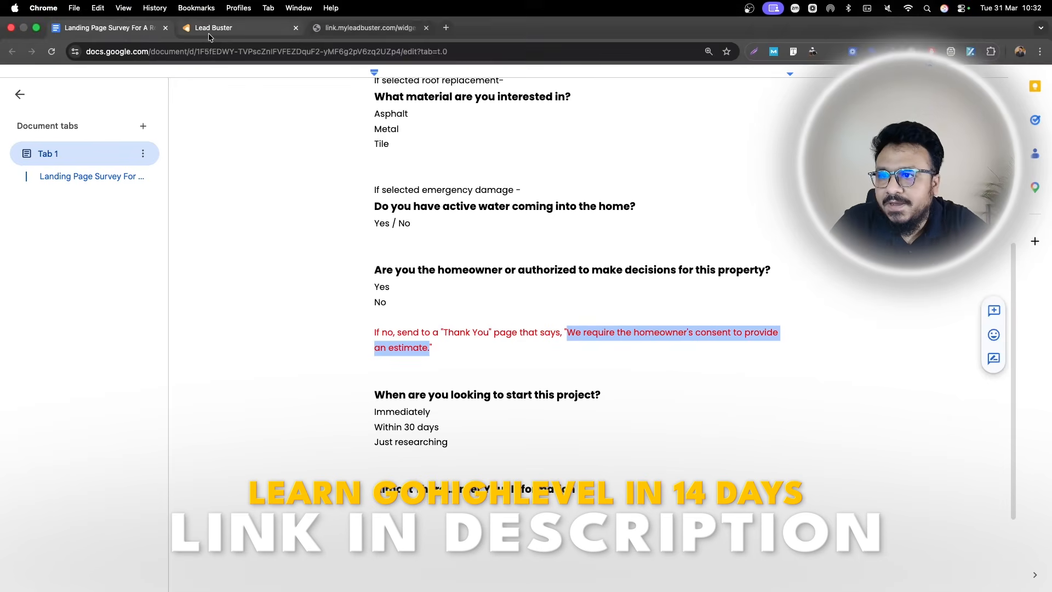
# - In Lead Buster, start a Disqualify lead condition for when the homeowner or authorized decision-maker question is equal to No
pyautogui.click(209, 33)
pyautogui.click(407, 226)
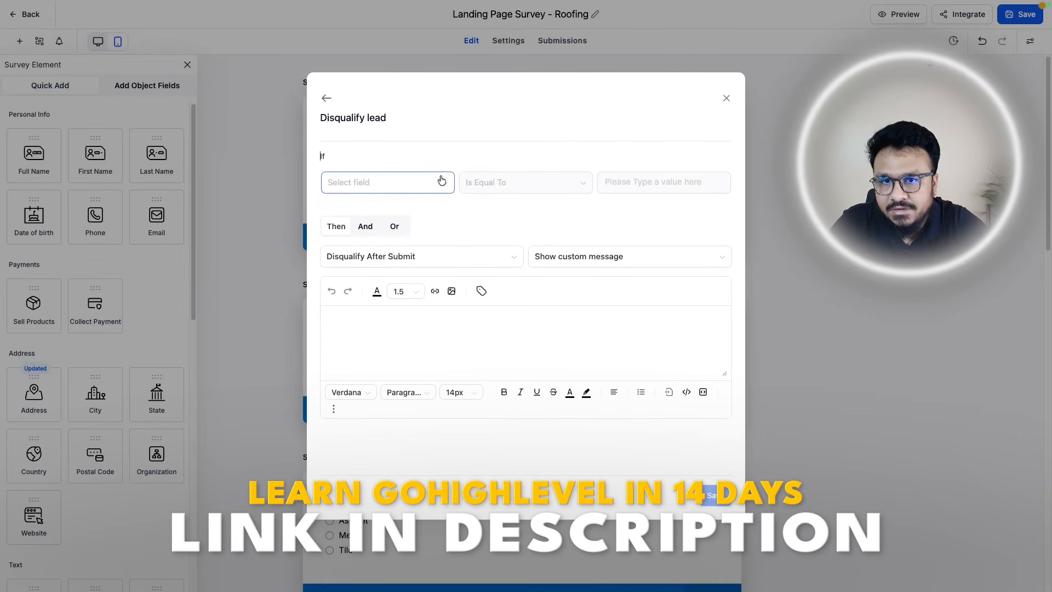
pyautogui.click(433, 74)
pyautogui.click(39, 41)
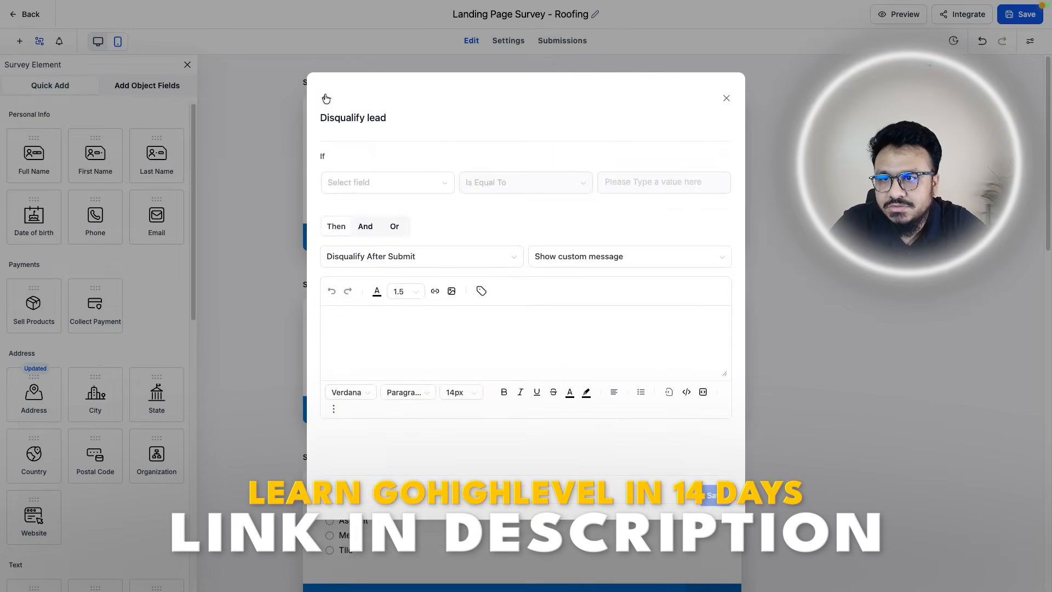
pyautogui.click(372, 184)
pyautogui.click(384, 286)
pyautogui.click(608, 186)
pyautogui.click(630, 225)
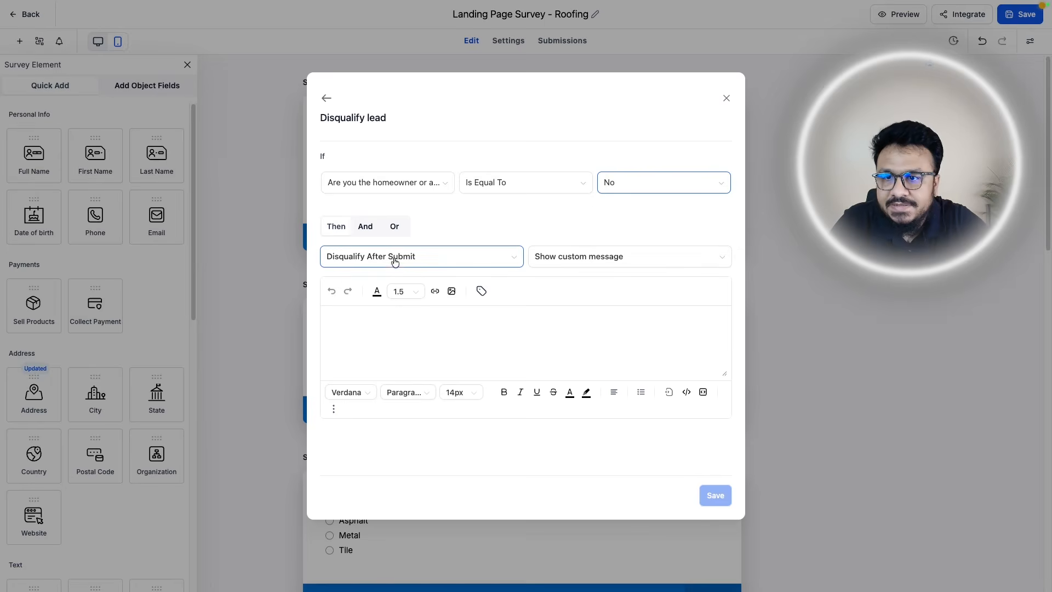
# - Try Disqualify Immediately as the homeowner condition's action and switch it back to Disqualify After Submit
pyautogui.click(432, 255)
pyautogui.click(428, 280)
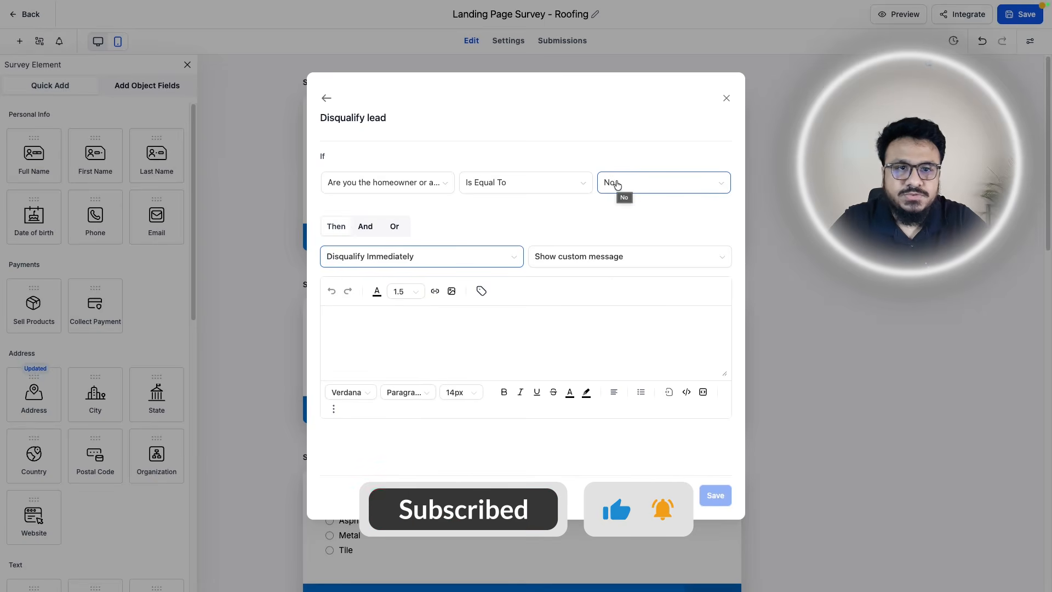
pyautogui.click(448, 265)
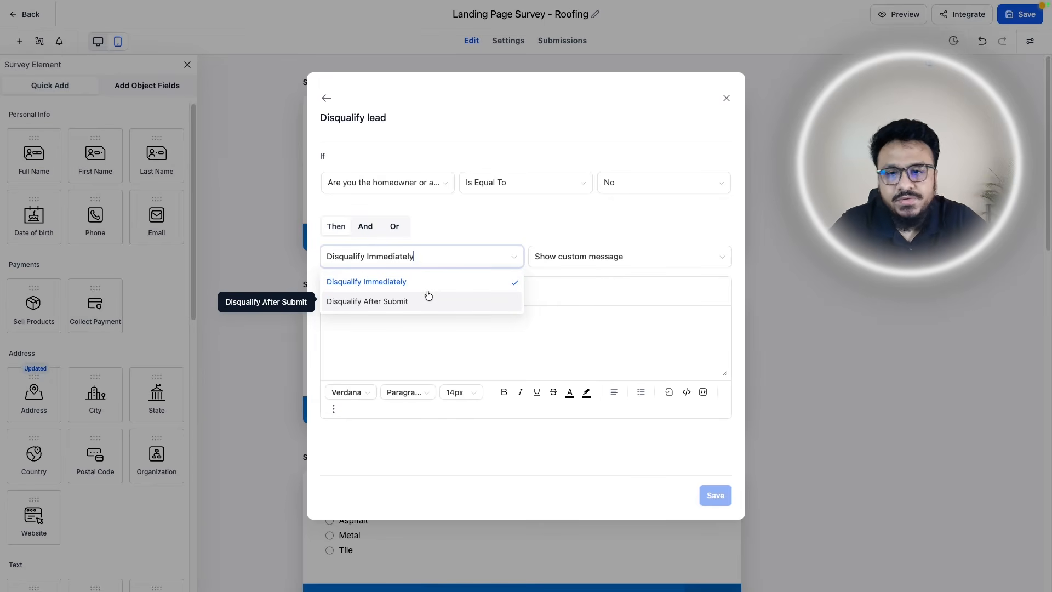
pyautogui.click(434, 301)
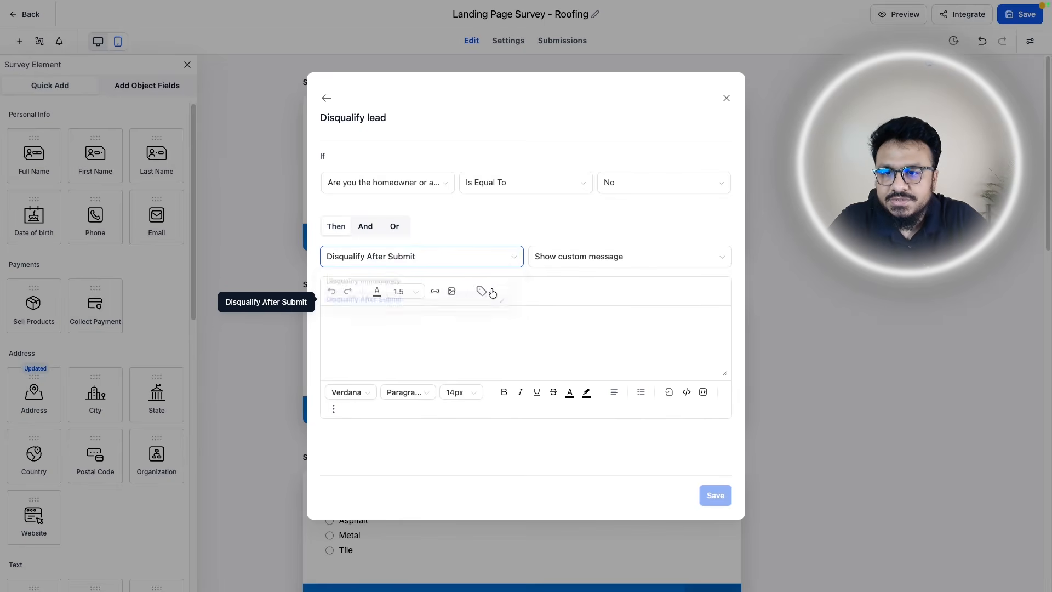
# - Add the custom message "We require the homeowner's consent to provide an estimate.", set the action to Disqualify Immediately and save the condition
pyautogui.click(589, 258)
pyautogui.click(519, 327)
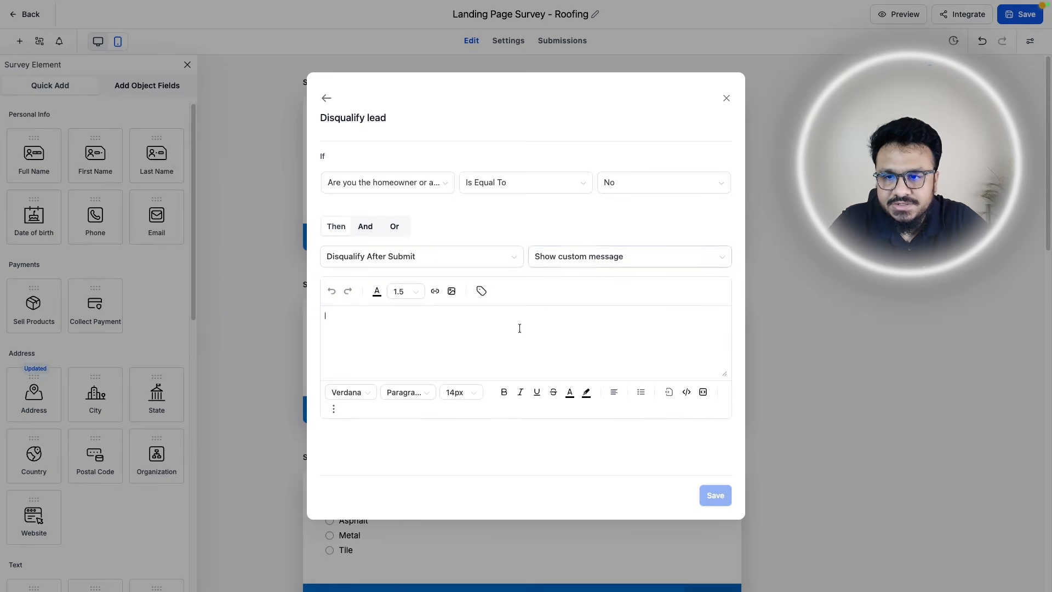
pyautogui.write("We require the homeowner's consent to provide an estimate.")
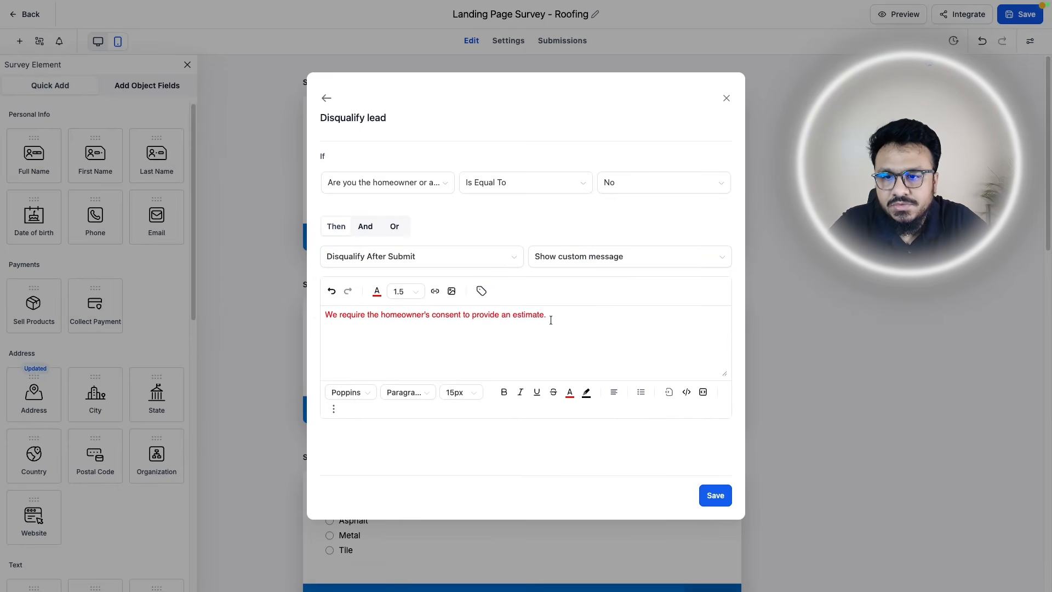
pyautogui.click(390, 256)
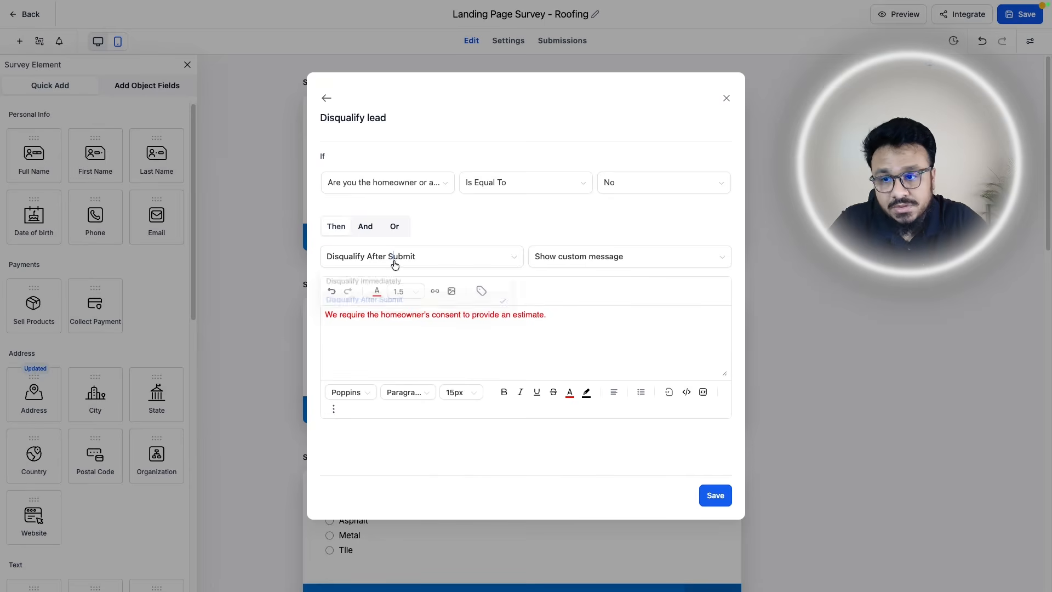
pyautogui.click(388, 283)
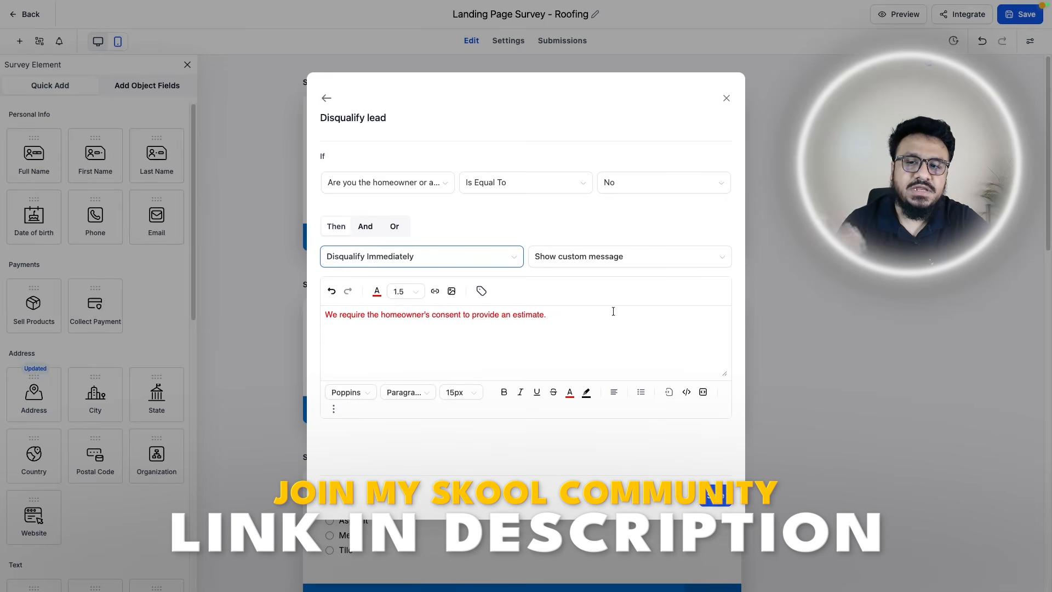
pyautogui.click(714, 497)
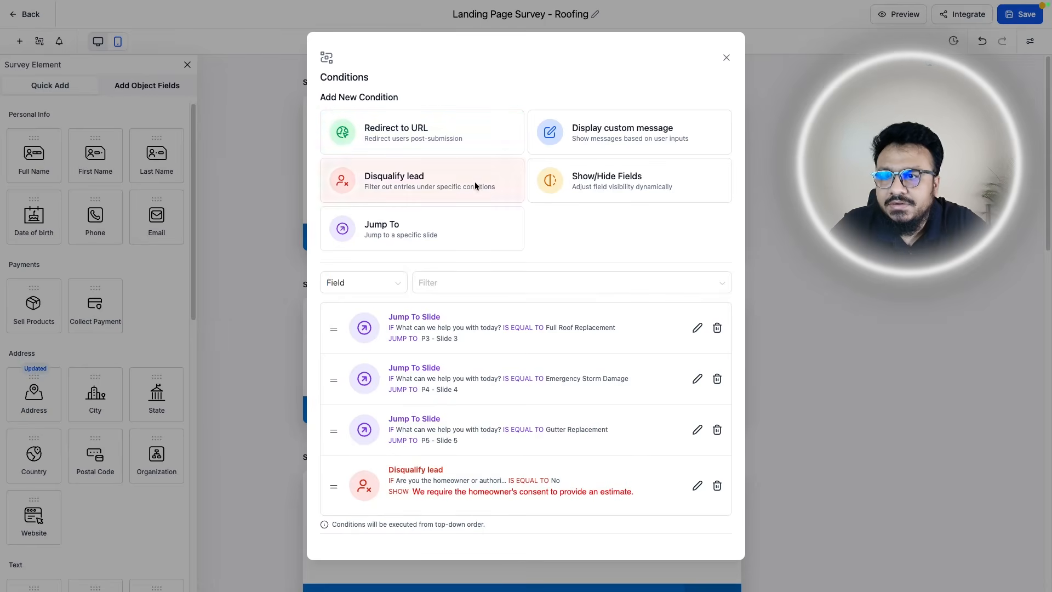
# - Look at the setup forms of the Display custom message and Show/Hide Fields condition types without adding either
pyautogui.click(590, 141)
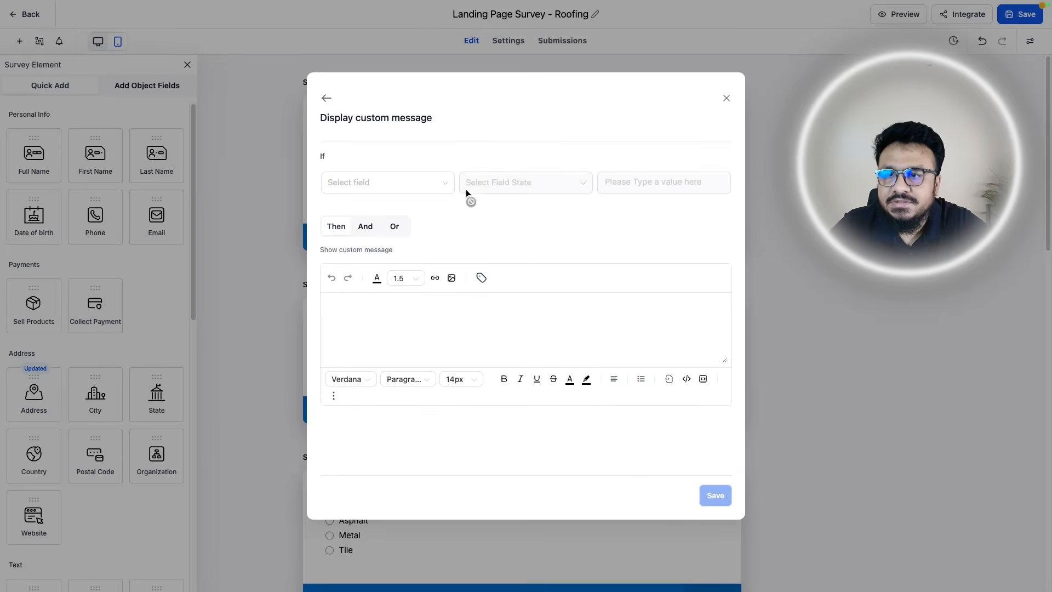
pyautogui.click(326, 100)
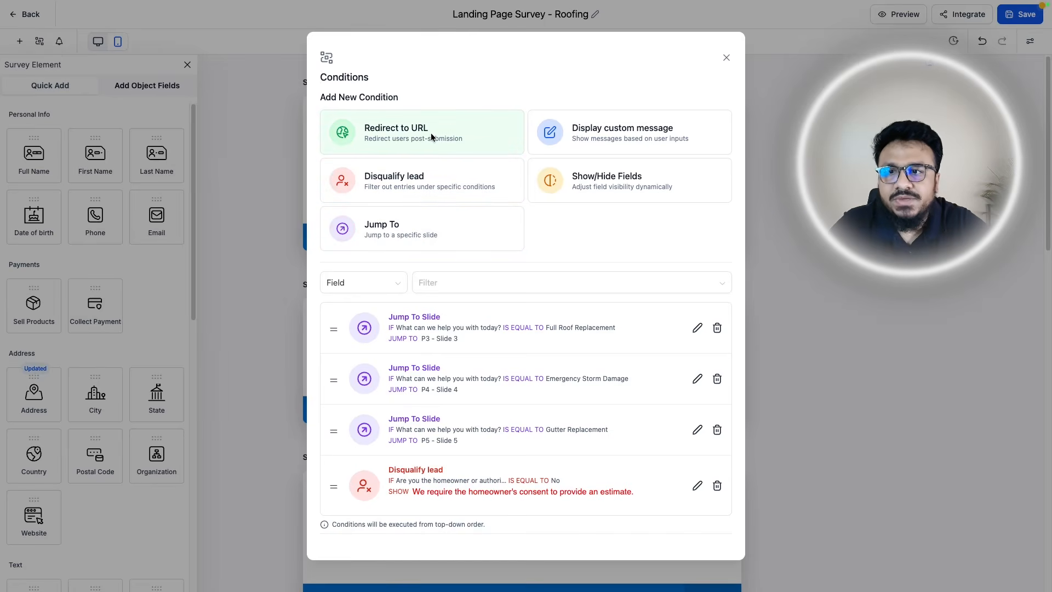
pyautogui.click(607, 187)
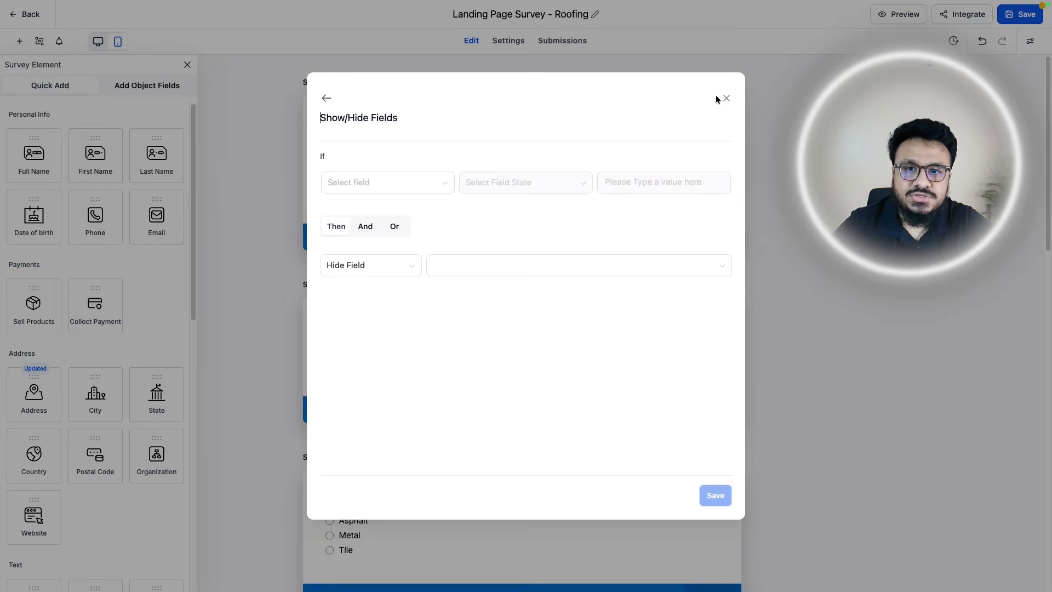
pyautogui.click(326, 98)
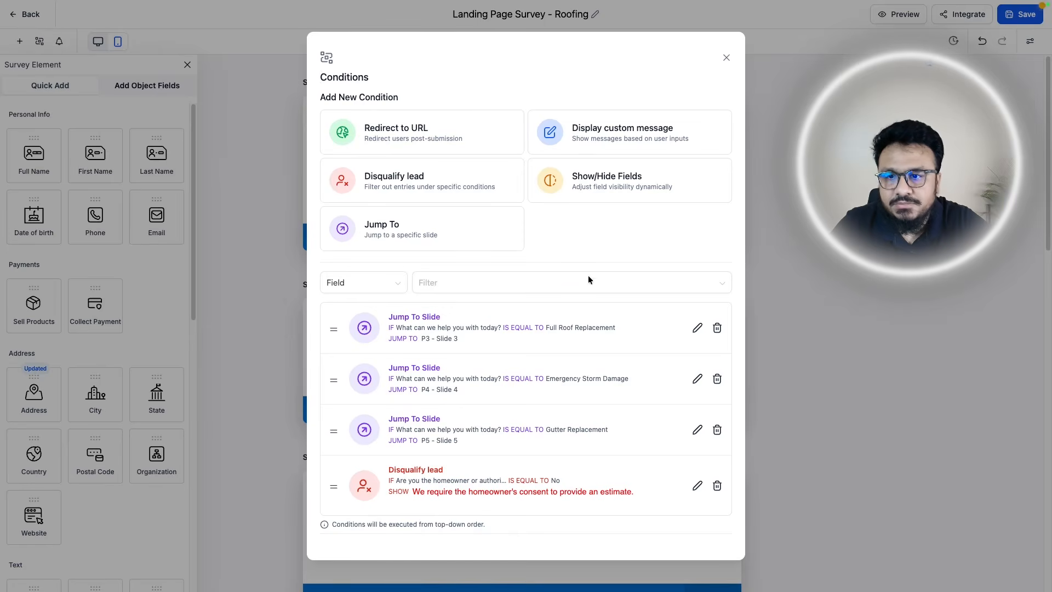
# - Close the conditions and save the survey, and enable Auto Navigation and Sticky Contact in the survey settings
pyautogui.click(726, 57)
pyautogui.click(1002, 24)
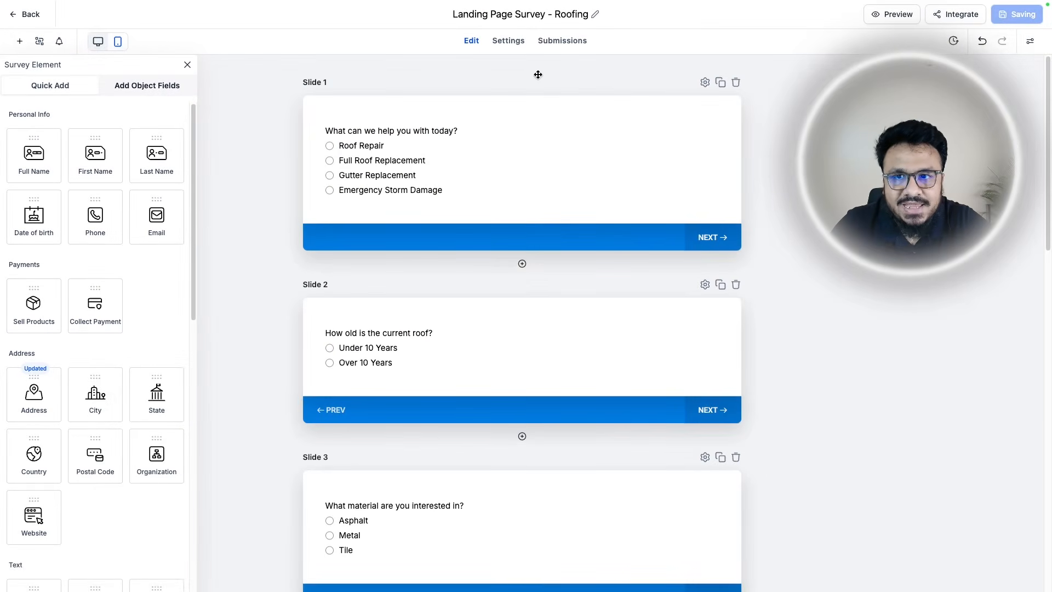
pyautogui.click(508, 40)
pyautogui.scroll(-10, 603, 329)
pyautogui.scroll(-2, 424, 408)
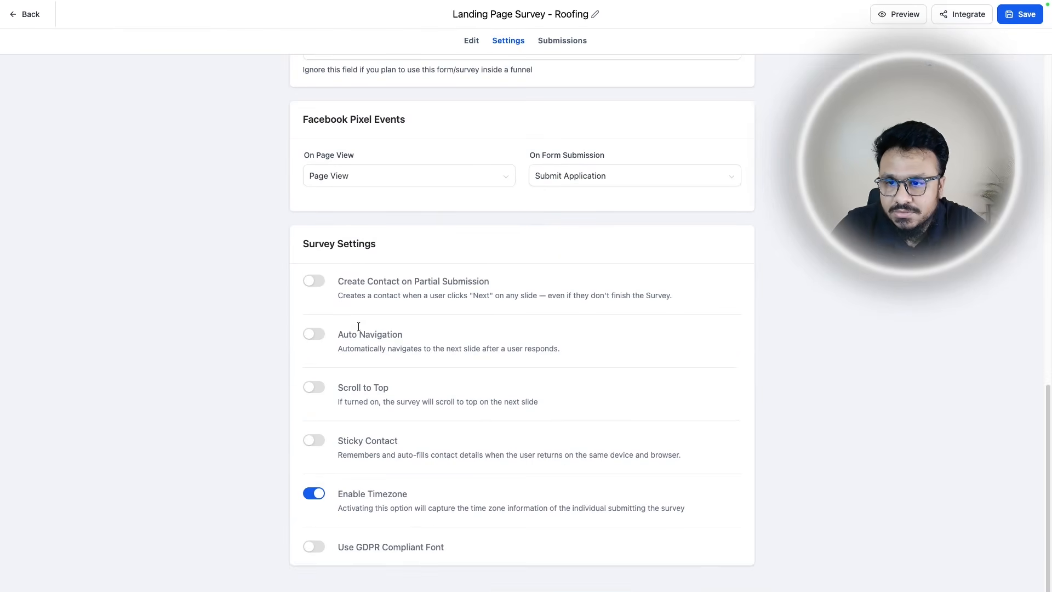
pyautogui.click(319, 341)
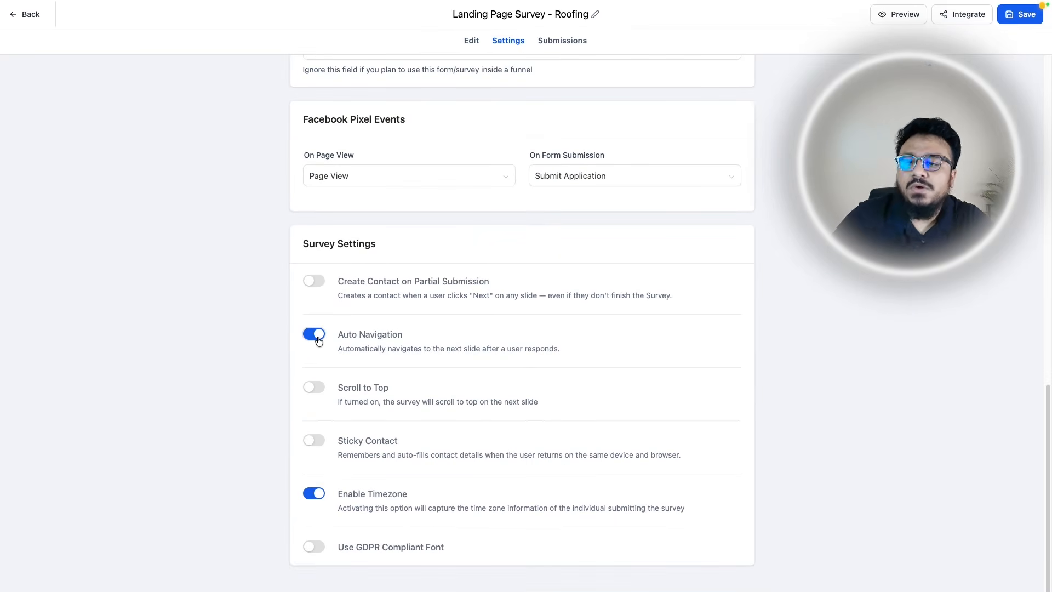
pyautogui.click(317, 444)
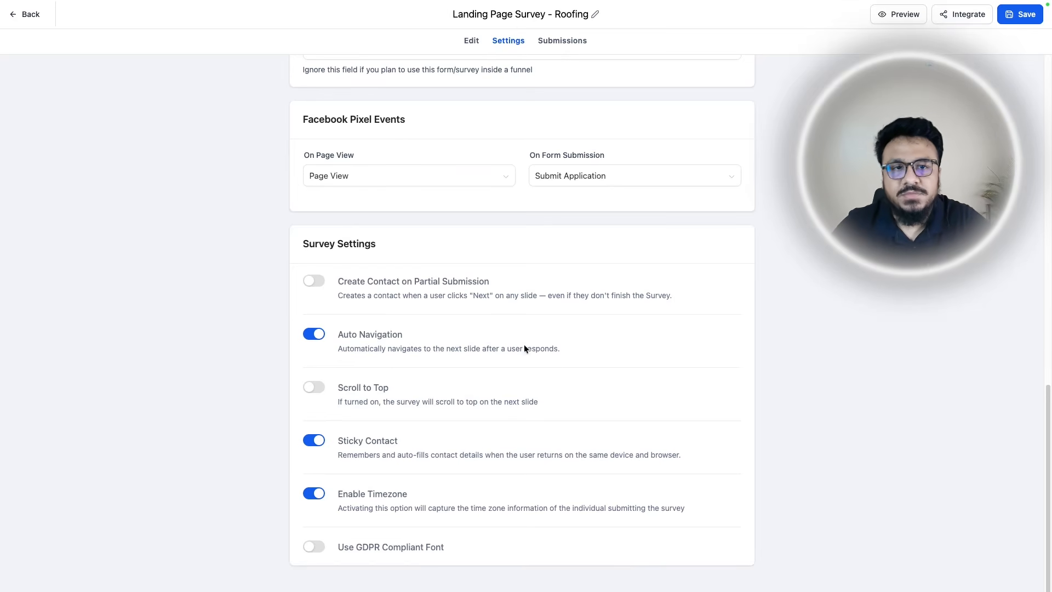
# - Preview the survey and test the branches for Roof Repair and Full Roof Replacement, returning to the first question after each
pyautogui.moveTo(486, 4)
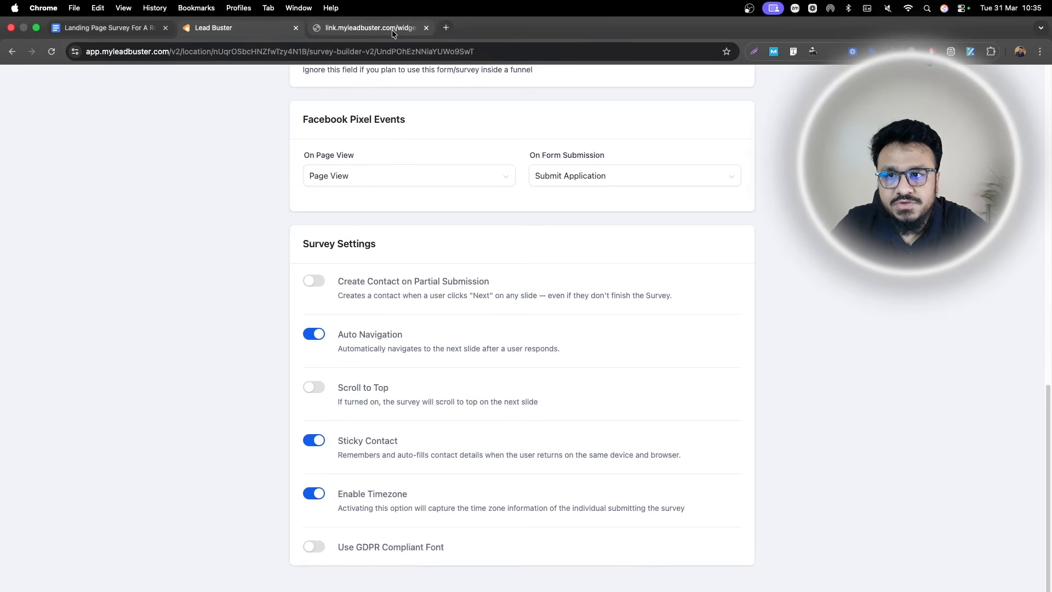
pyautogui.scroll(2, 491, 383)
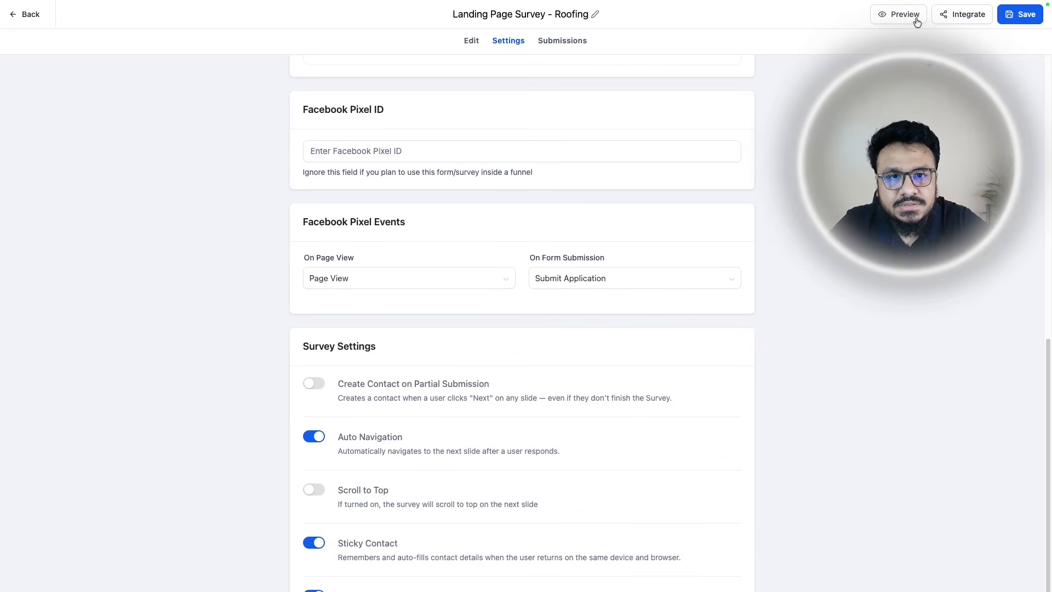
pyautogui.click(917, 22)
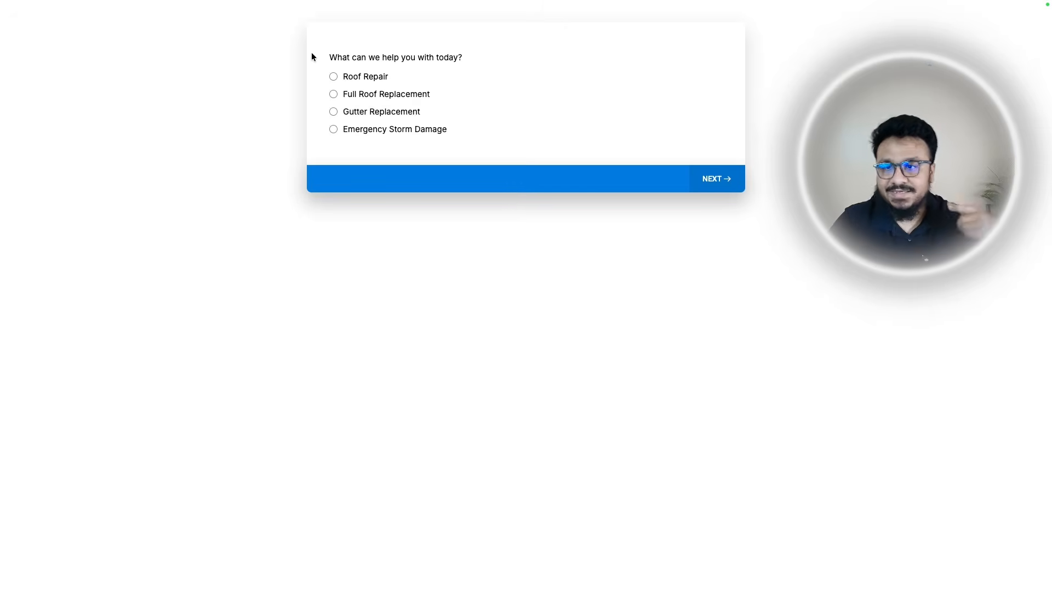
pyautogui.click(333, 77)
pyautogui.click(339, 145)
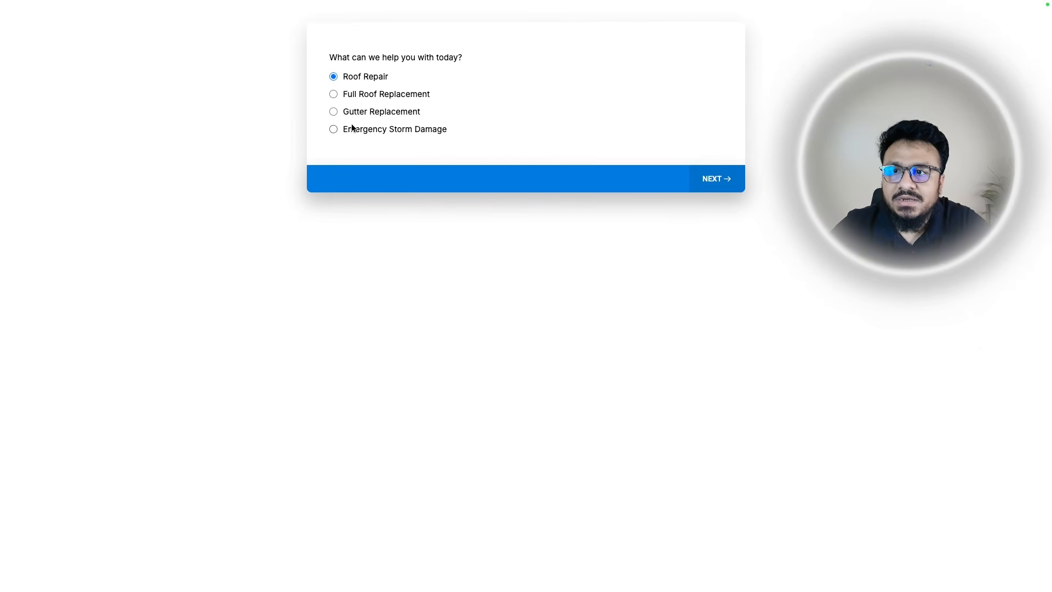
pyautogui.click(333, 94)
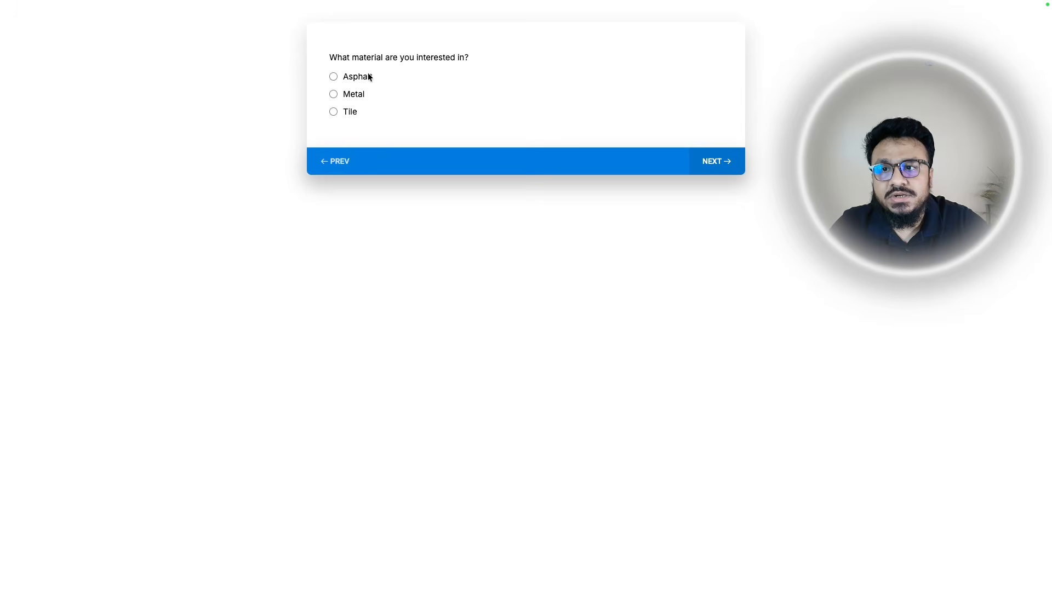
pyautogui.click(328, 159)
# - Test the Gutter Replacement and Emergency Storm Damage branches in the preview, checking the order of questions against the Google Docs outline
pyautogui.click(333, 111)
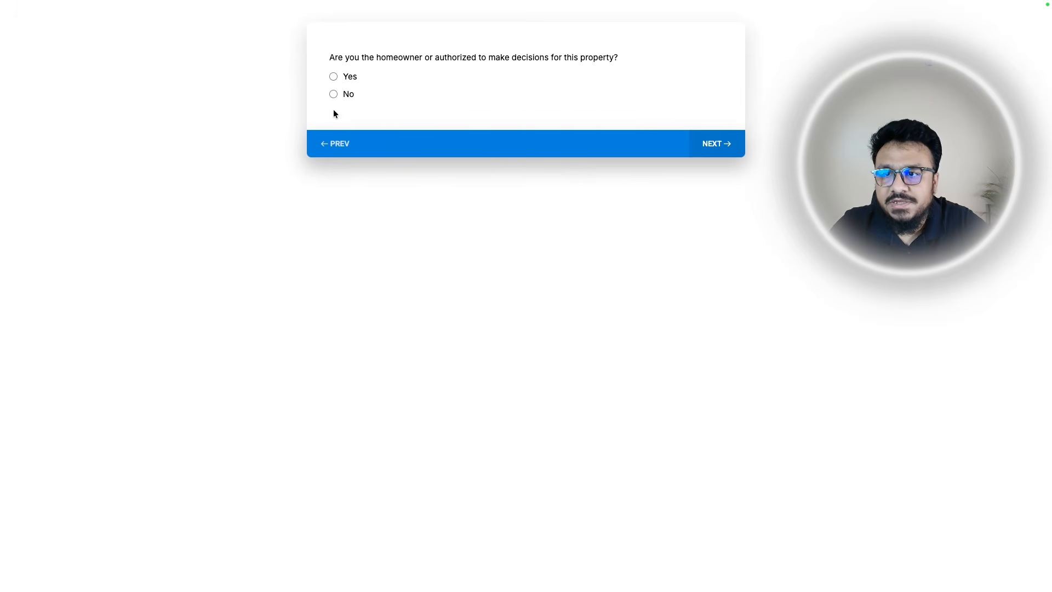
pyautogui.click(335, 132)
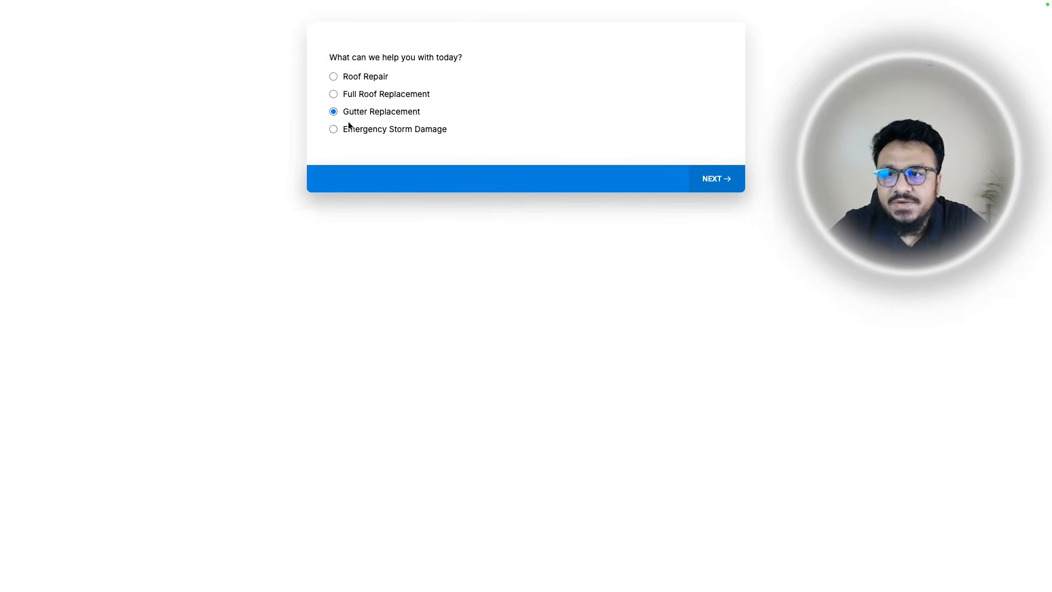
pyautogui.click(334, 128)
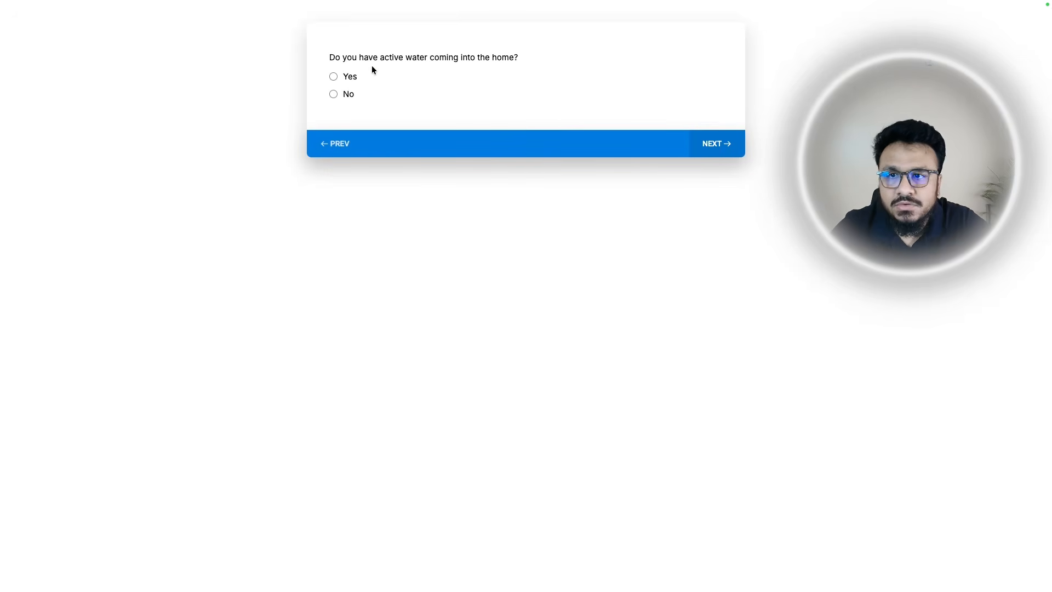
pyautogui.click(110, 9)
pyautogui.scroll(10, 526, 329)
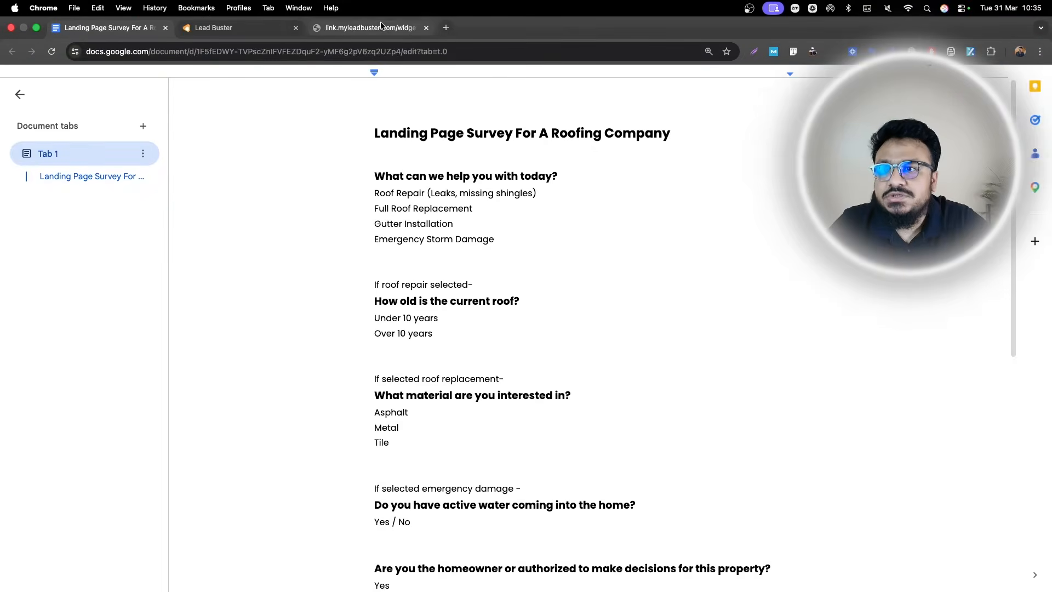
pyautogui.click(380, 20)
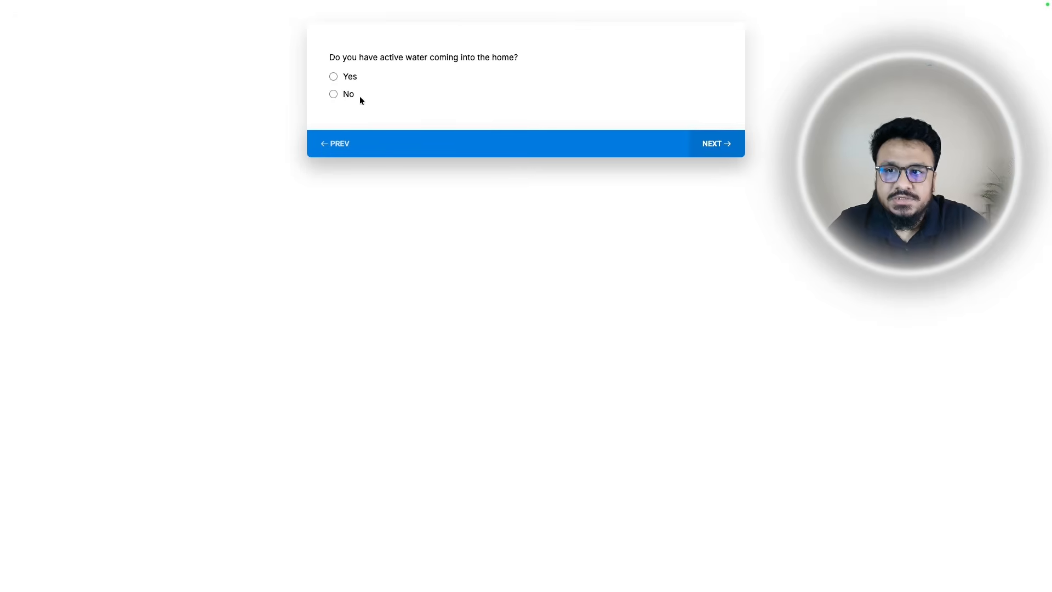
# - Answer No to both the active water question and the homeowner question in the preview to test the disqualification
pyautogui.click(335, 94)
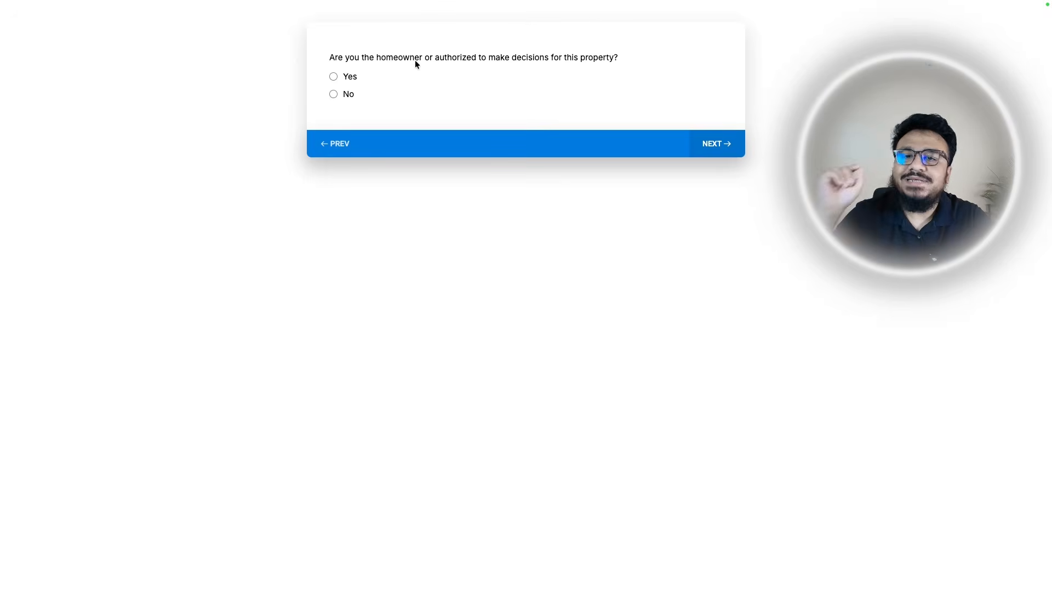
pyautogui.click(333, 94)
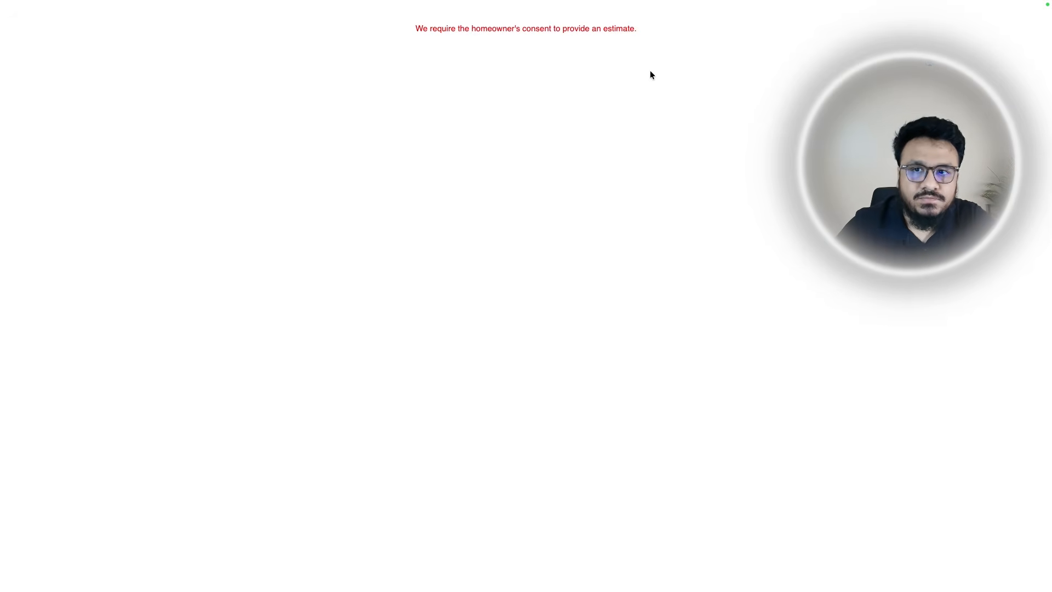
pyautogui.moveTo(403, 2)
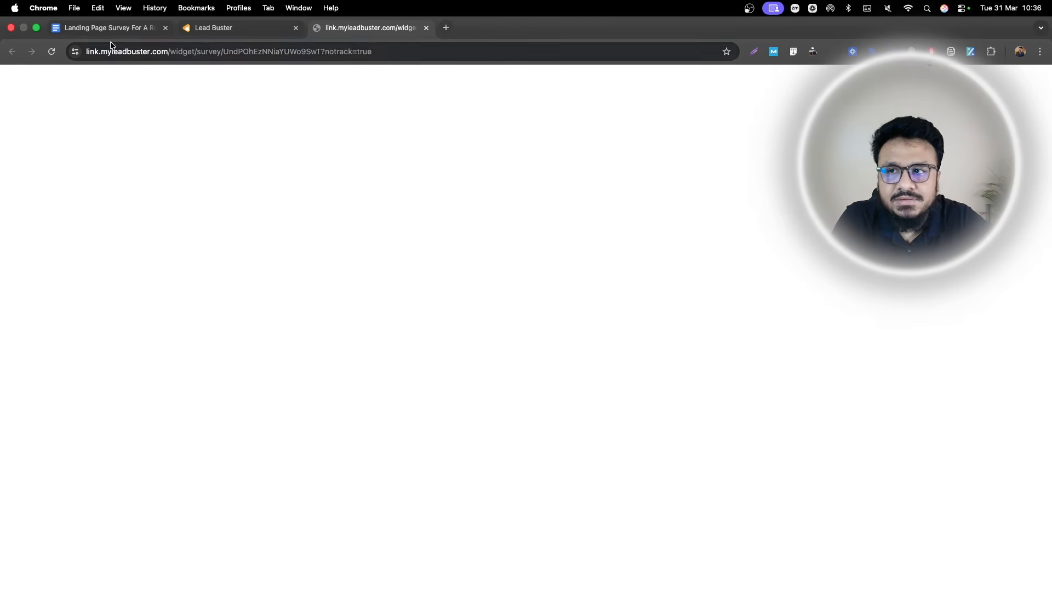
pyautogui.press('ctrl+super+f')
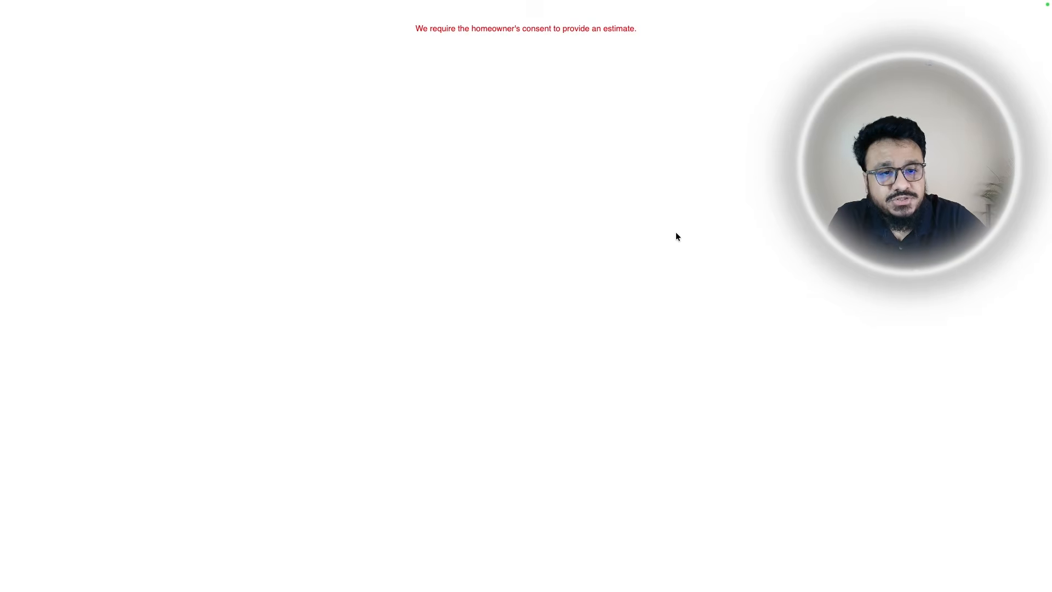